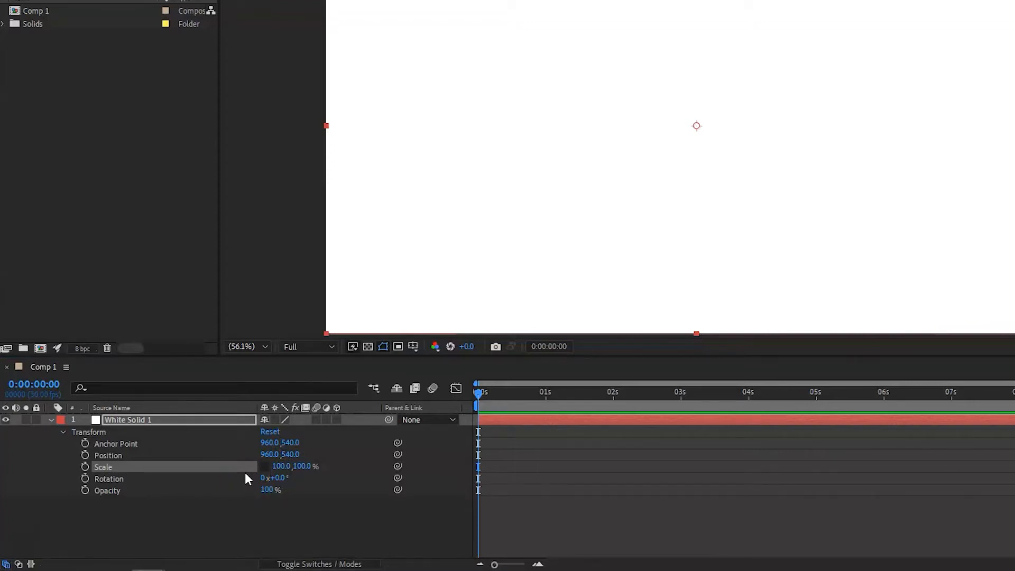
# Step: Narrow the white solid into a thin vertical bar by setting only its horizontal scale to 0.8%
pyautogui.moveTo(276, 466)
pyautogui.mouseDown()
pyautogui.moveTo(295, 466)
pyautogui.moveTo(267, 467)
pyautogui.mouseUp()
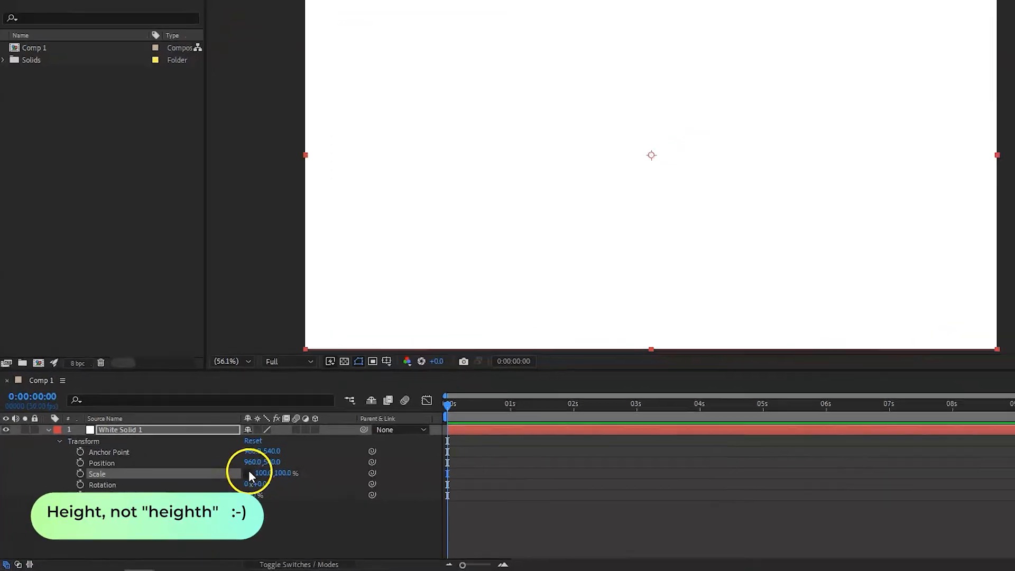
pyautogui.moveTo(208, 490); pyautogui.dragTo(160, 480)
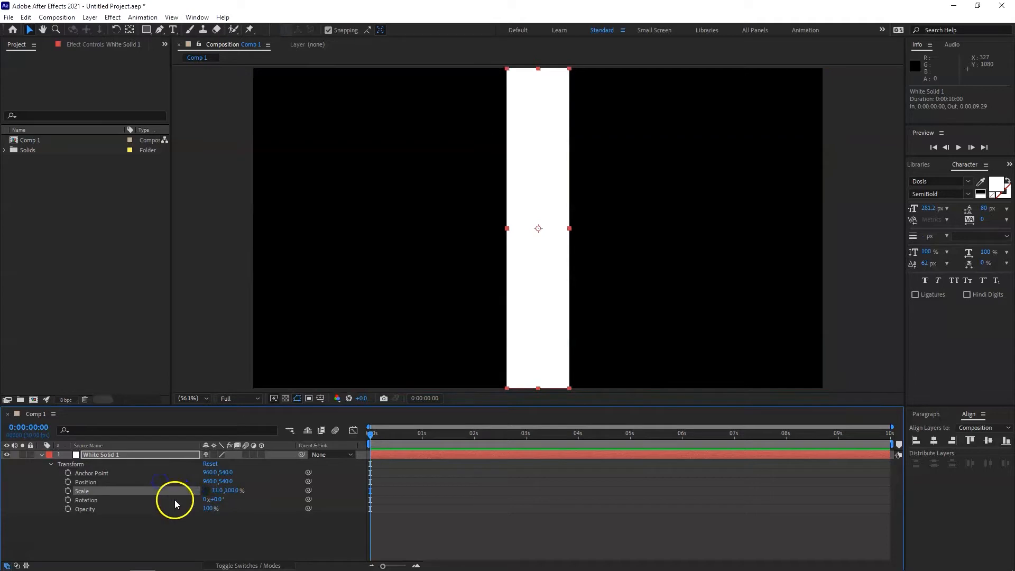
pyautogui.click(216, 490)
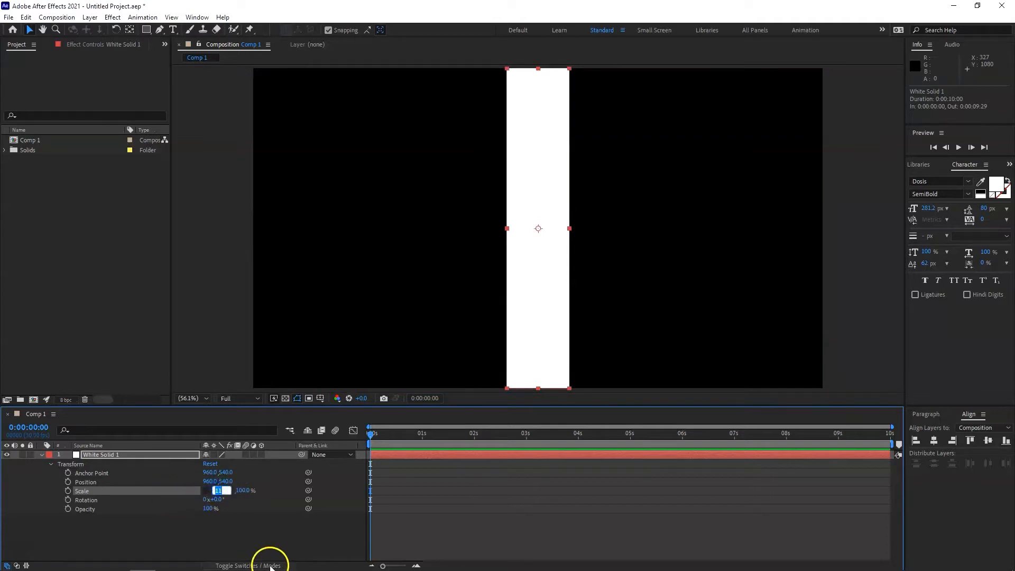
pyautogui.write('2')
pyautogui.press('Return')
pyautogui.click(215, 490)
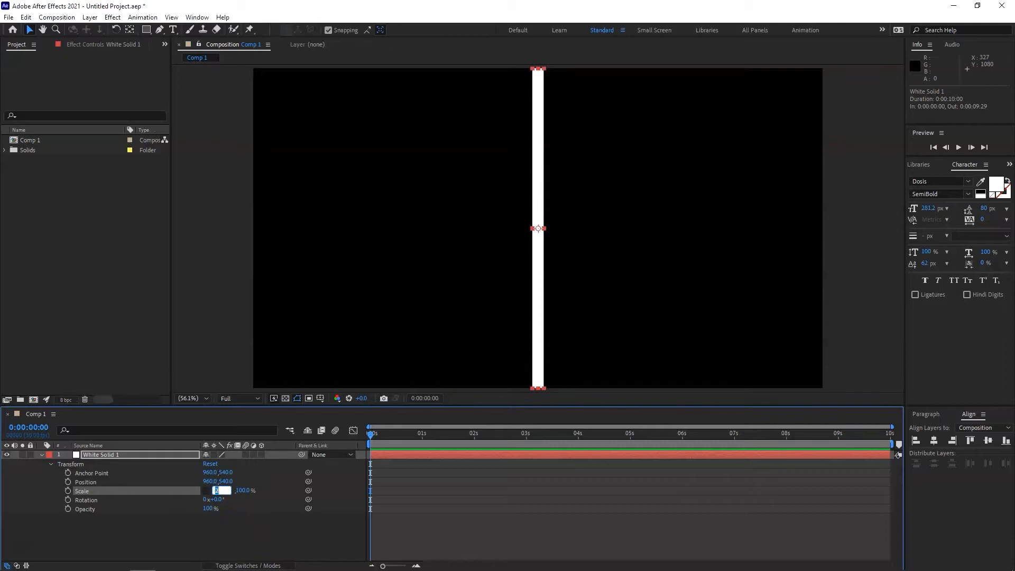
pyautogui.write('0.8')
pyautogui.press('Return')
# Step: Shorten the white bar by setting its vertical scale to 15%
pyautogui.click(228, 491)
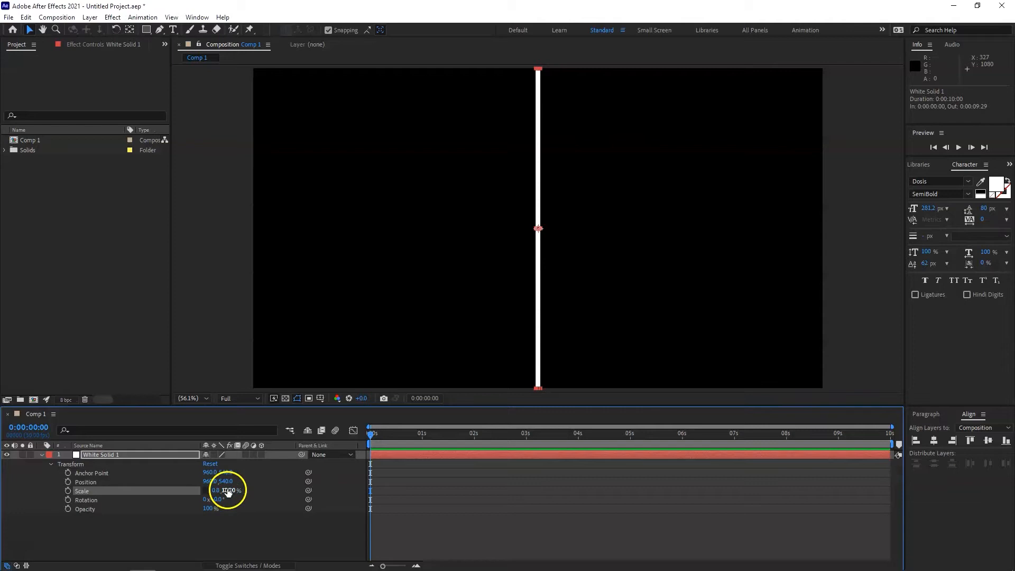
pyautogui.write('20')
pyautogui.press('Return')
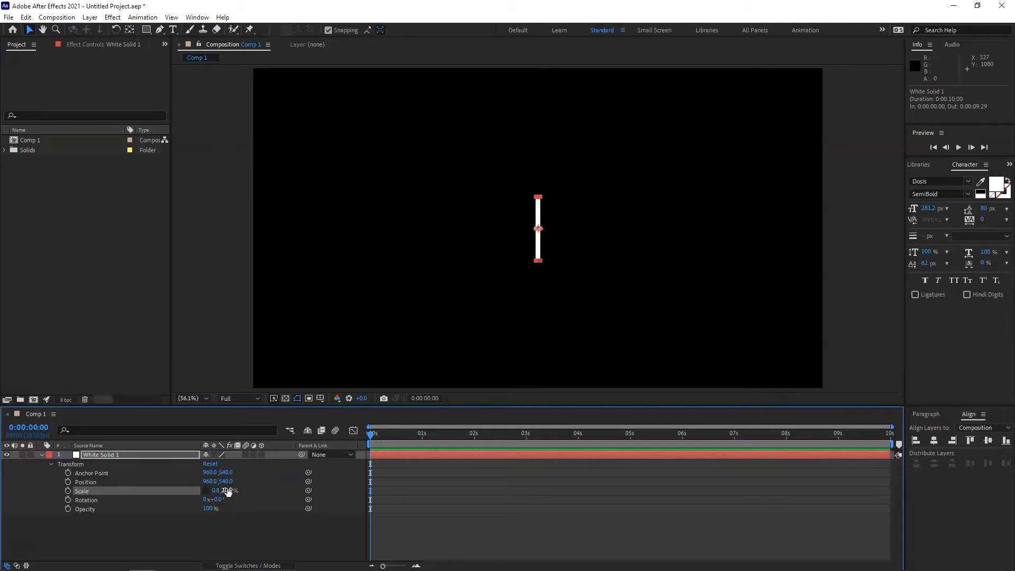
pyautogui.click(227, 491)
pyautogui.write('15')
pyautogui.press('Return')
pyautogui.click(231, 537)
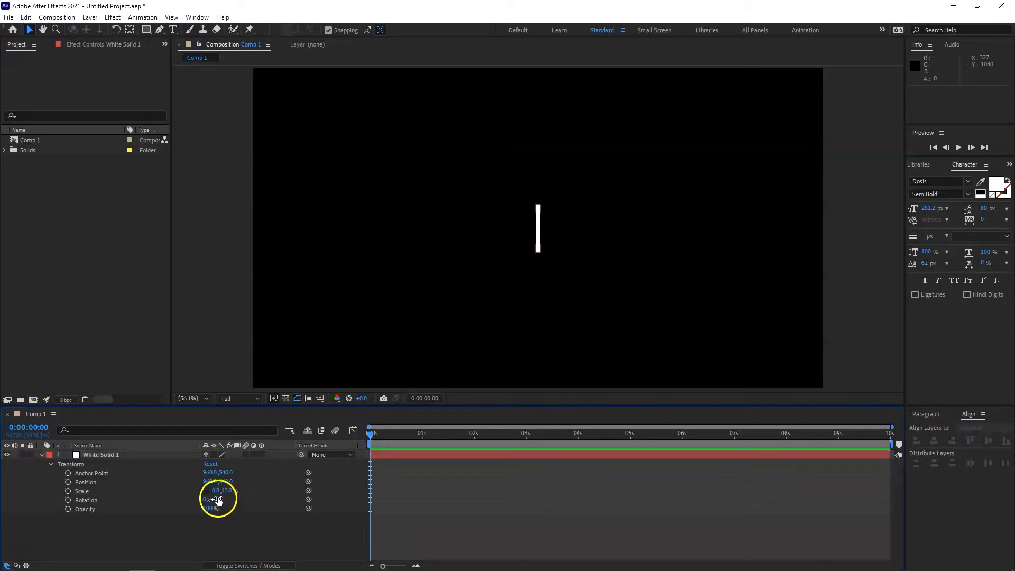
# Step: Tilt the white bar into a slash by setting its rotation to 20°
pyautogui.moveTo(219, 499); pyautogui.dragTo(227, 498)
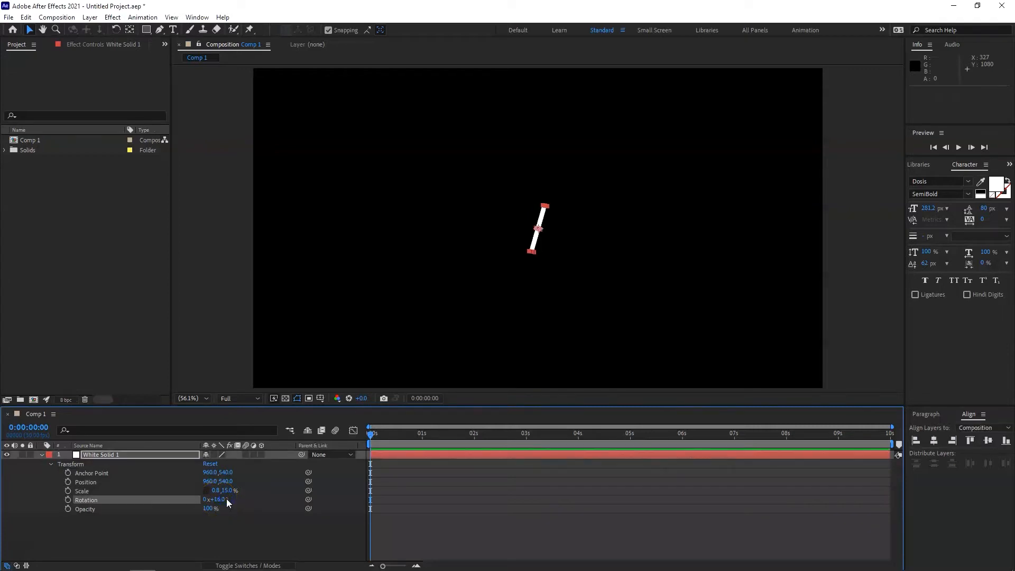
pyautogui.click(222, 500)
pyautogui.write('20')
pyautogui.press('Return')
pyautogui.click(313, 273)
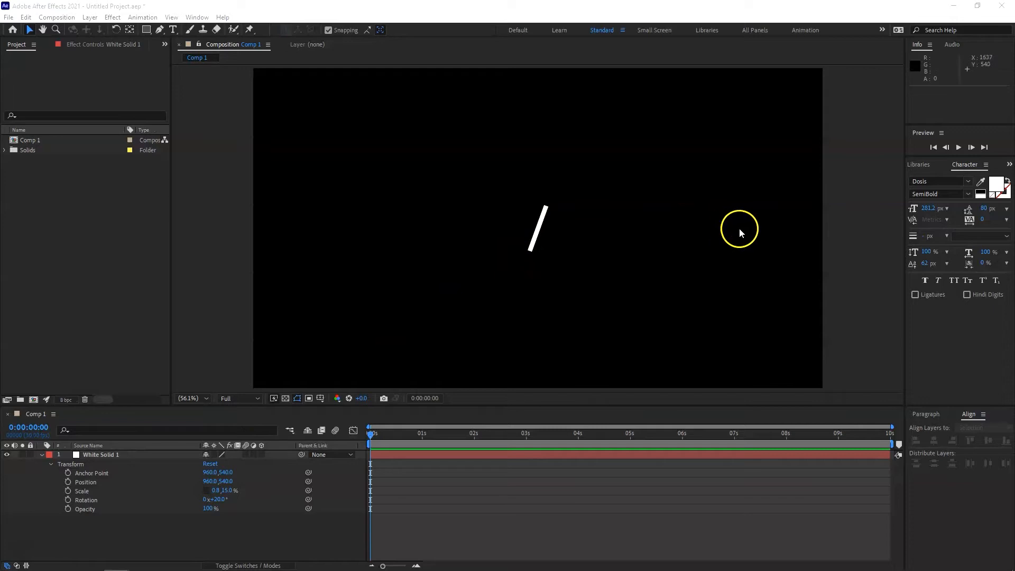
# Step: Enable motion blur on the solid layer and shift the slash horizontally to X position 329
pyautogui.click(245, 455)
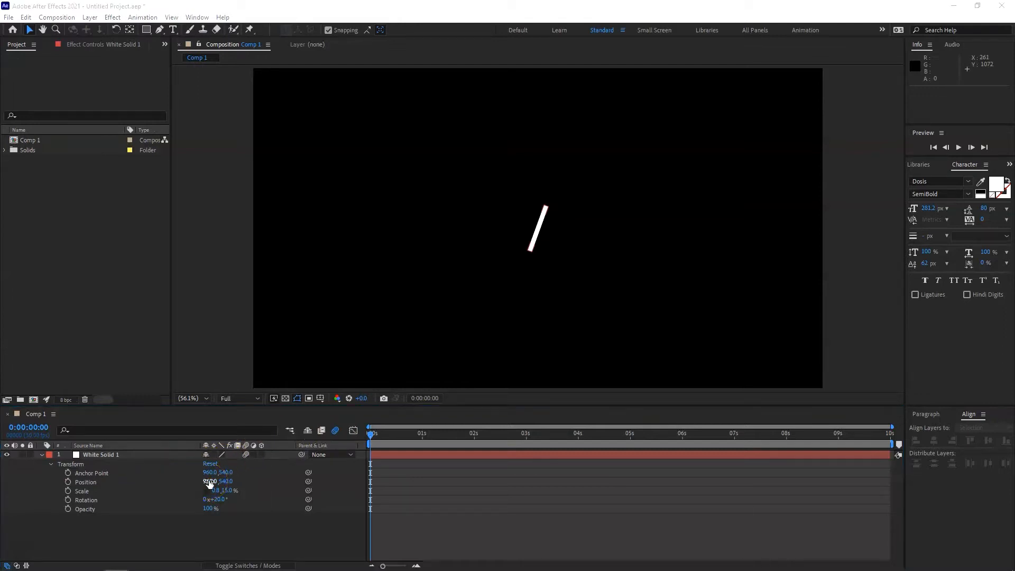
pyautogui.moveTo(210, 483); pyautogui.dragTo(31, 484)
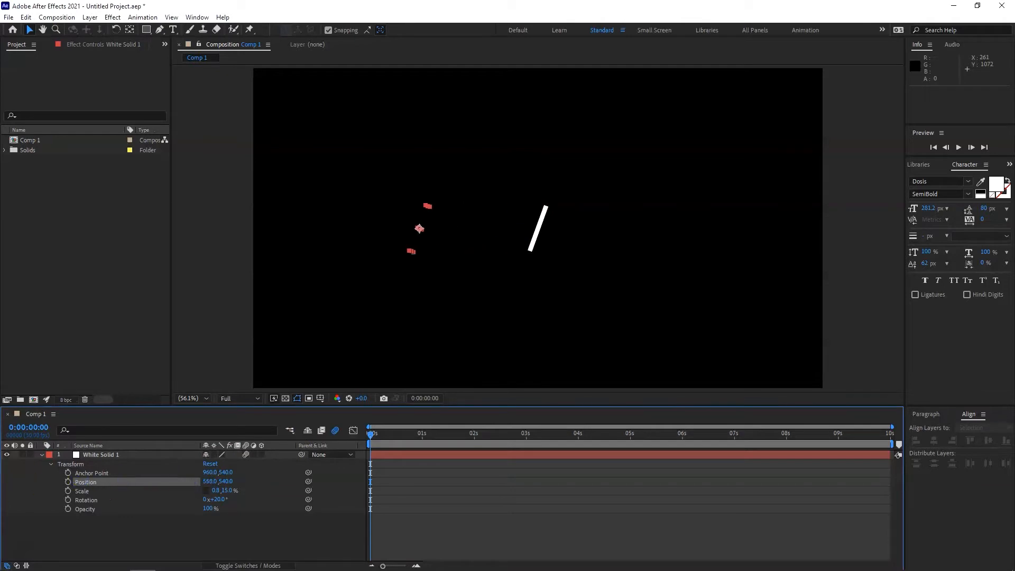
pyautogui.moveTo(212, 482); pyautogui.dragTo(99, 486)
pyautogui.click(327, 354)
# Step: Thin the slash by setting its horizontal scale to 0.5%
pyautogui.click(217, 490)
pyautogui.write('0.5')
pyautogui.click(122, 533)
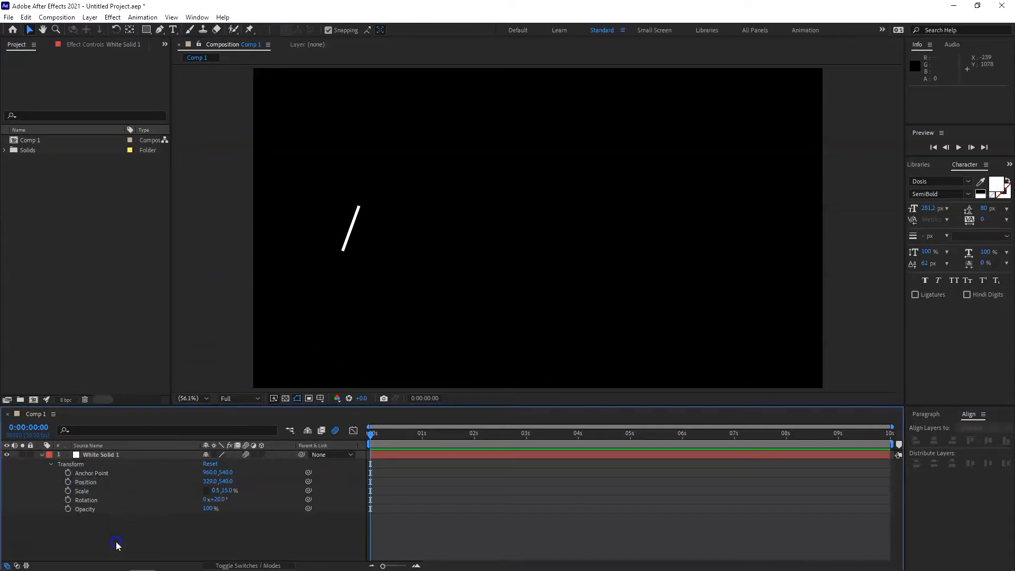
# Step: Add a text layer reading "gfxkapture.com" and move it to the middle of the composition
pyautogui.click(174, 31)
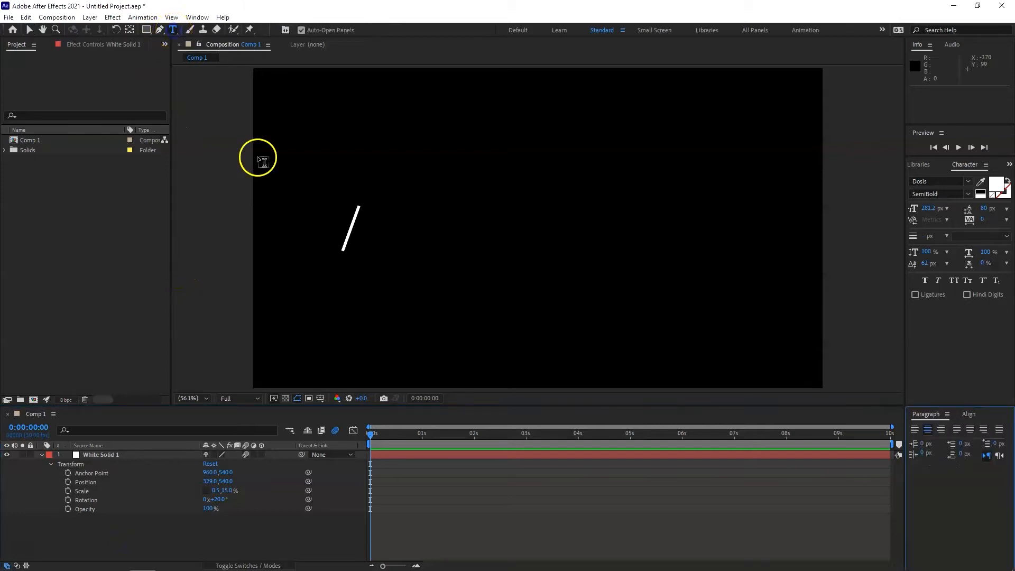
pyautogui.click(384, 228)
pyautogui.click(391, 223)
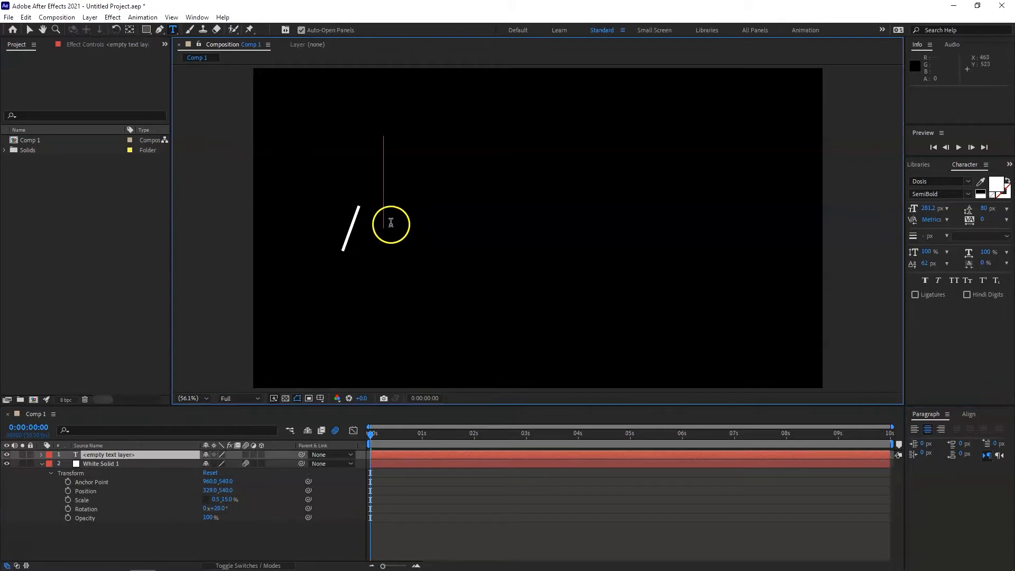
pyautogui.write('gf')
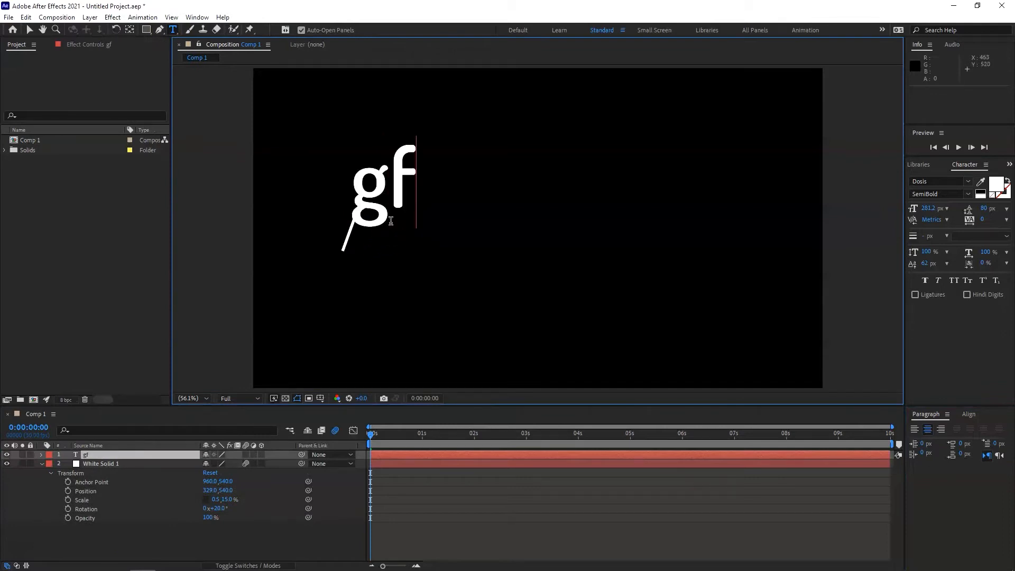
pyautogui.write('xkaptur')
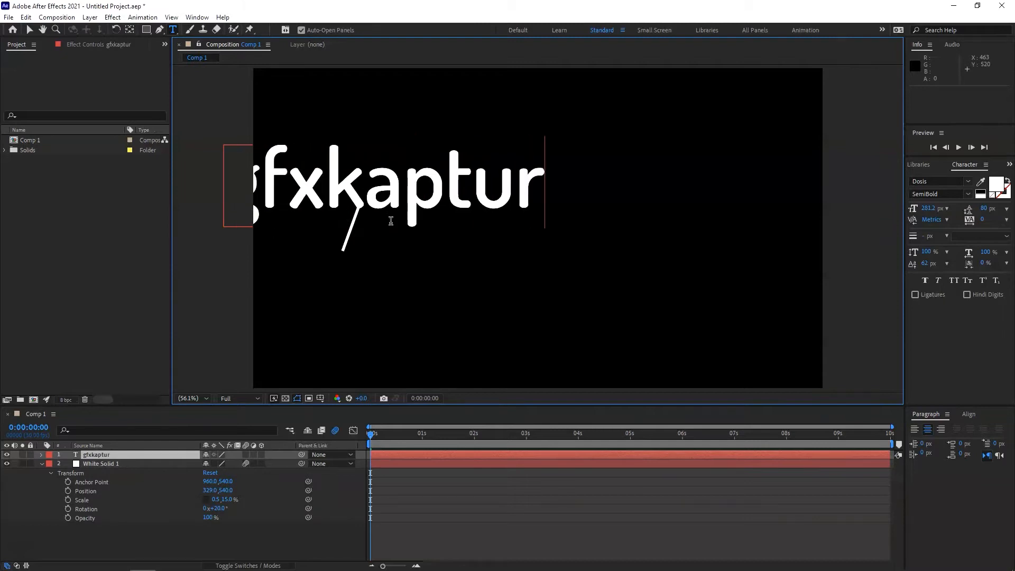
pyautogui.write('e.com')
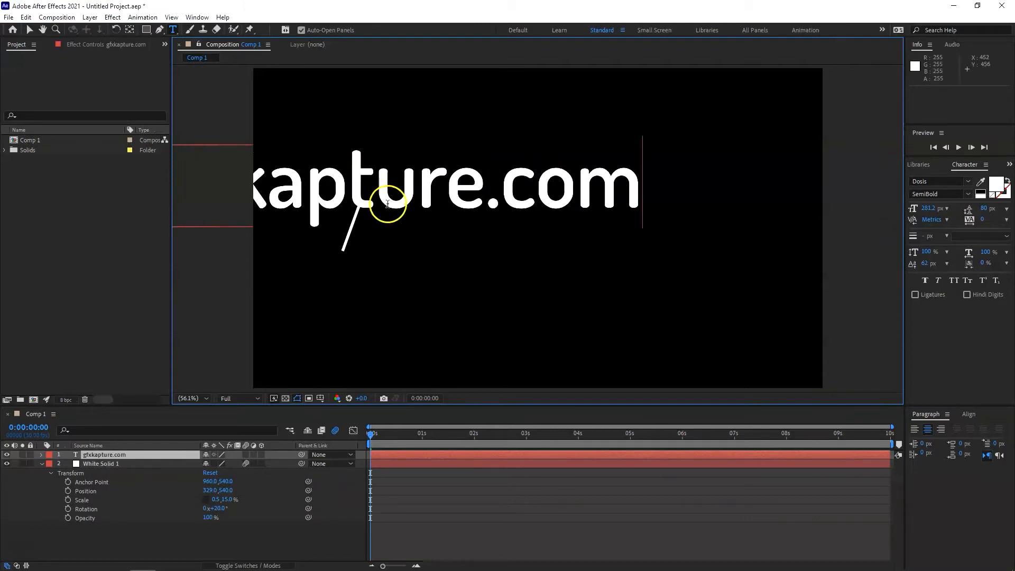
pyautogui.click(29, 29)
pyautogui.moveTo(437, 191); pyautogui.dragTo(600, 216)
# Step: Reduce the text's font size to 100 px and move the text just beside the slash
pyautogui.doubleClick(578, 216)
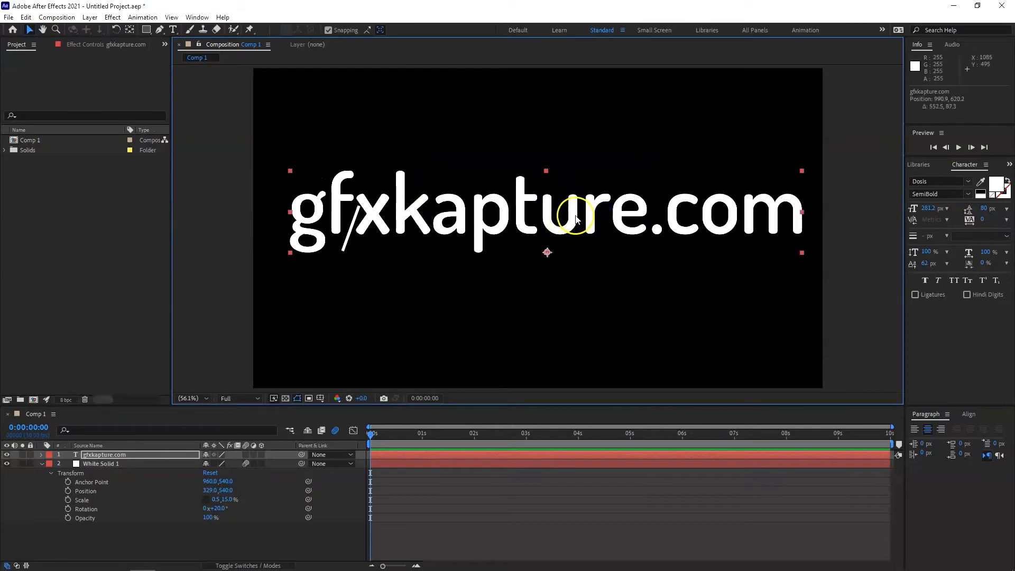
pyautogui.moveTo(920, 211)
pyautogui.mouseDown()
pyautogui.moveTo(877, 209)
pyautogui.moveTo(908, 207)
pyautogui.mouseUp()
pyautogui.click(908, 208)
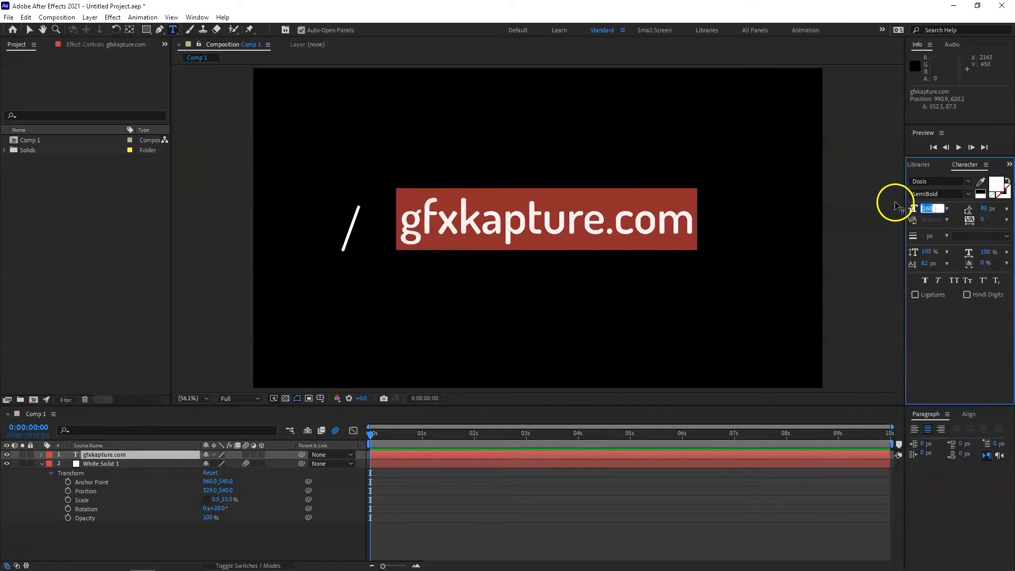
pyautogui.write('100')
pyautogui.press('Return')
pyautogui.press('KP_Enter')
pyautogui.moveTo(568, 225); pyautogui.dragTo(499, 231)
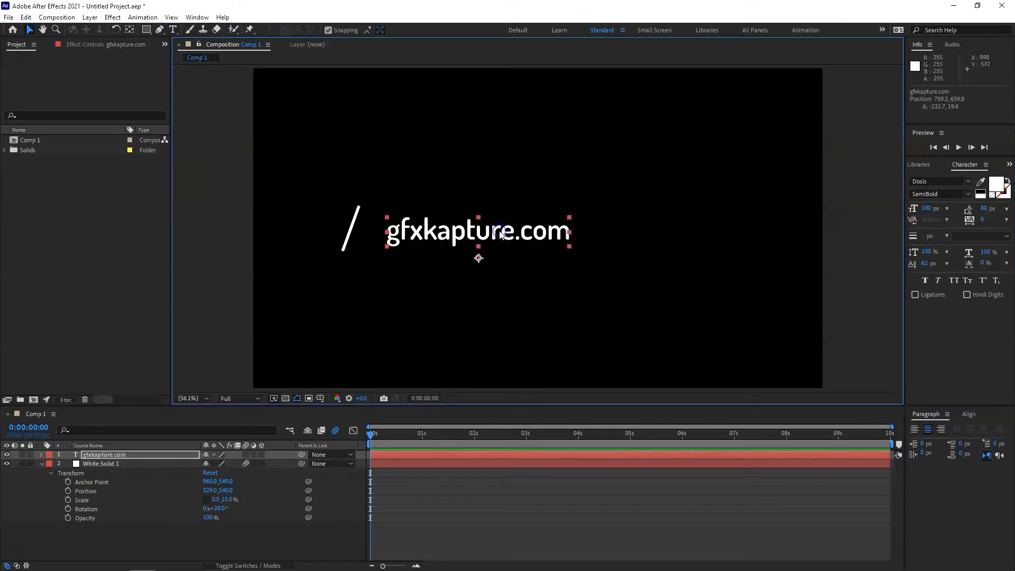
# Step: Widen the letter tracking of the text to 304 and shift it so it begins right after the slash
pyautogui.moveTo(978, 220); pyautogui.dragTo(742, 225)
pyautogui.moveTo(478, 233); pyautogui.dragTo(510, 233)
pyautogui.click(233, 241)
# Step: Colour the letters "gfx" blue in the text
pyautogui.doubleClick(426, 233)
pyautogui.moveTo(433, 233)
pyautogui.mouseDown()
pyautogui.moveTo(400, 232)
pyautogui.moveTo(438, 233)
pyautogui.mouseUp()
pyautogui.click(996, 180)
pyautogui.click(696, 343)
pyautogui.moveTo(685, 310); pyautogui.dragTo(684, 314)
pyautogui.click(765, 293)
pyautogui.click(406, 234)
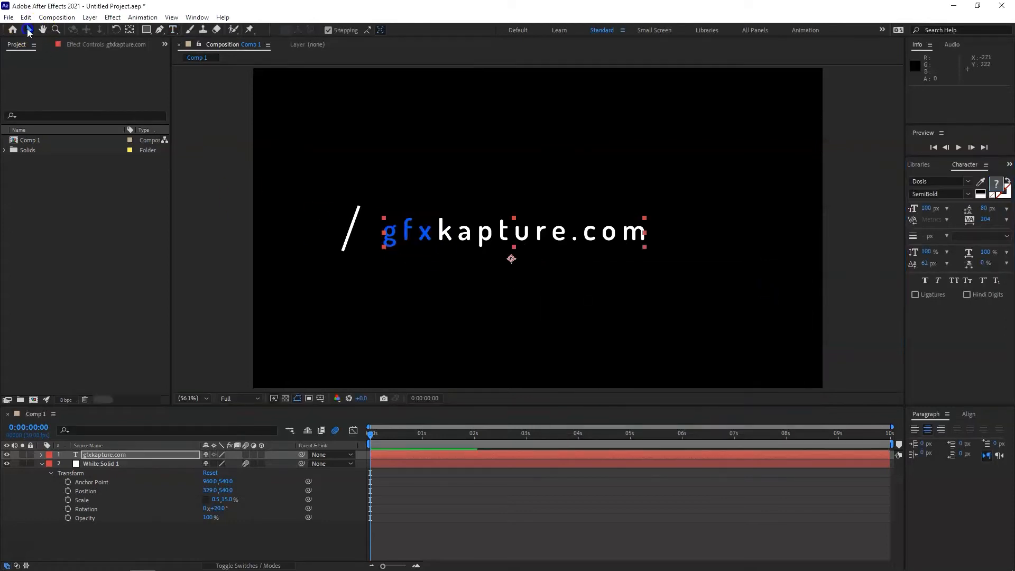
# Step: Colour the word "kapture" golden yellow in the text and deselect the layer
pyautogui.moveTo(438, 233); pyautogui.dragTo(568, 232)
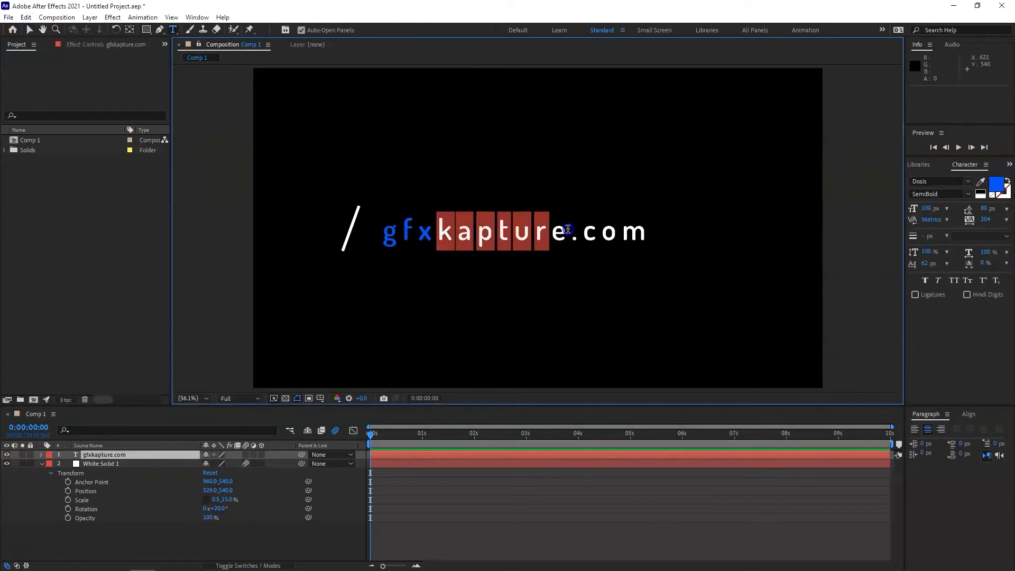
pyautogui.click(996, 182)
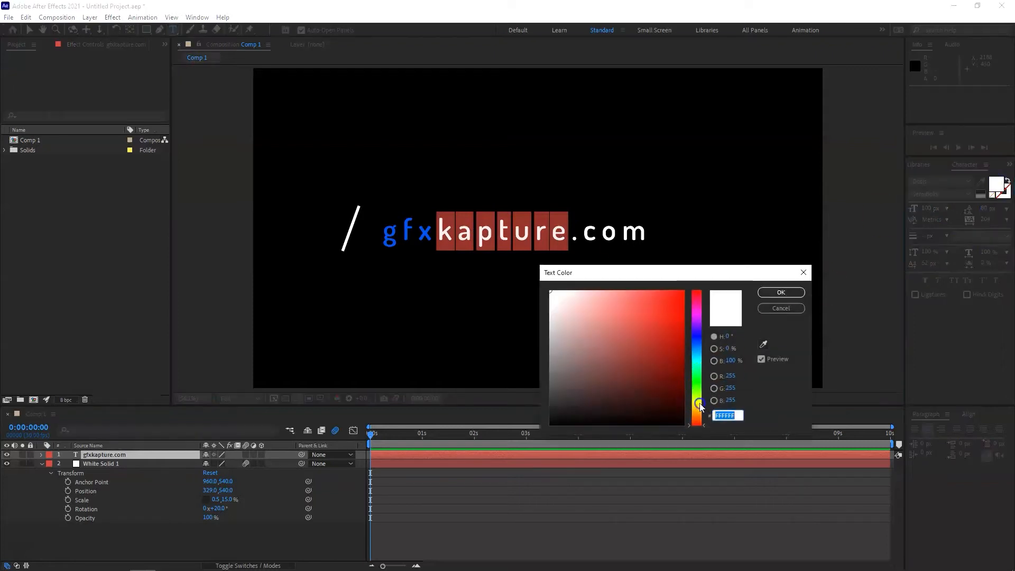
pyautogui.click(697, 402)
pyautogui.click(696, 407)
pyautogui.click(684, 291)
pyautogui.click(782, 293)
pyautogui.click(30, 30)
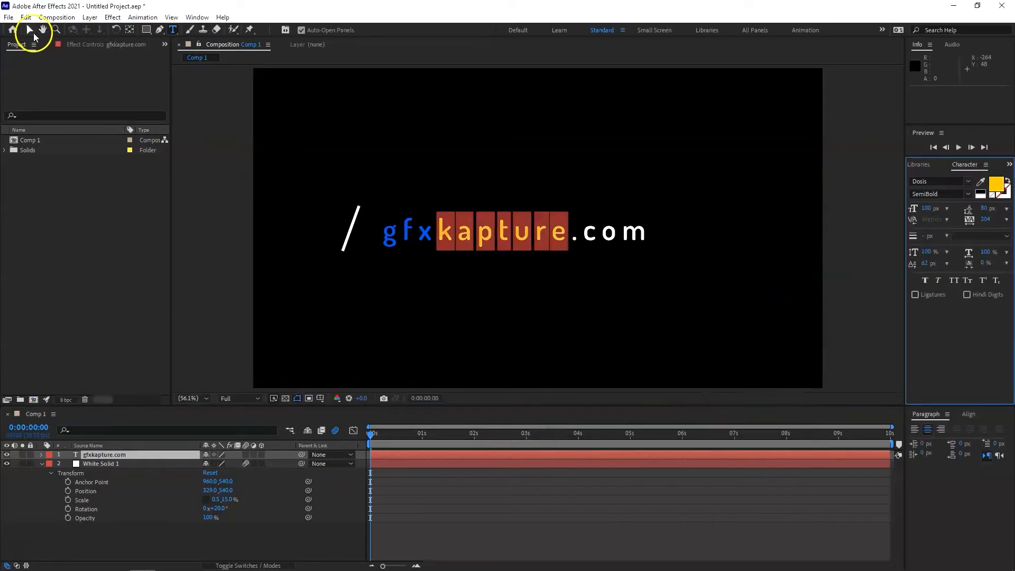
pyautogui.click(474, 269)
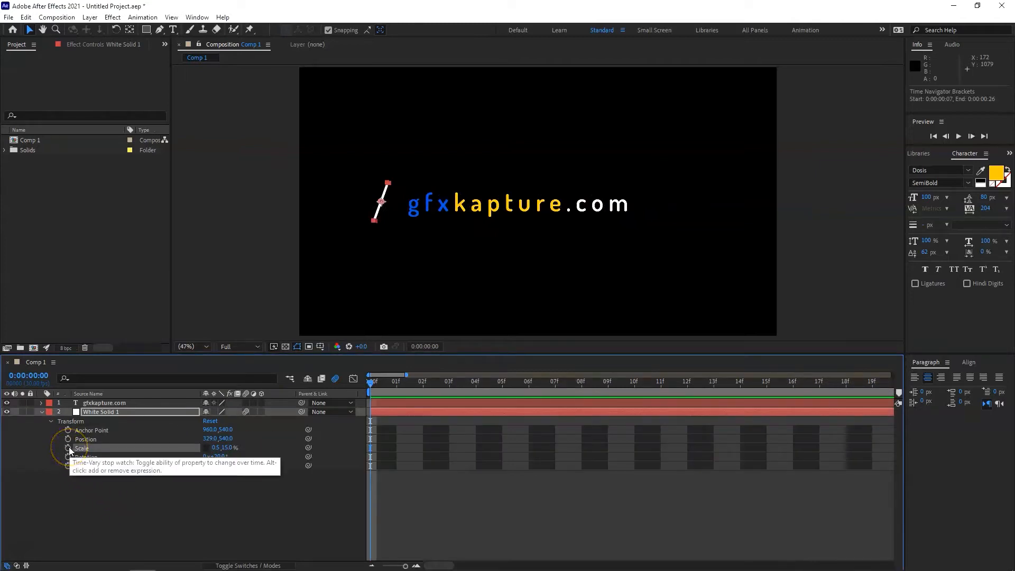
# Step: Add a Scale keyframe to the slash at frame 0 with its horizontal scale set to 0%
pyautogui.click(68, 447)
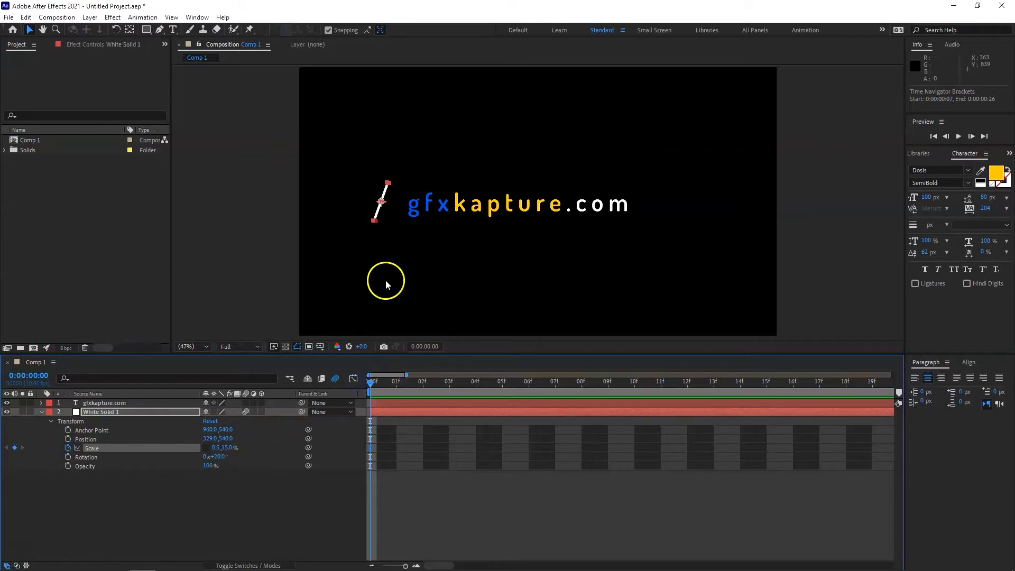
pyautogui.click(215, 447)
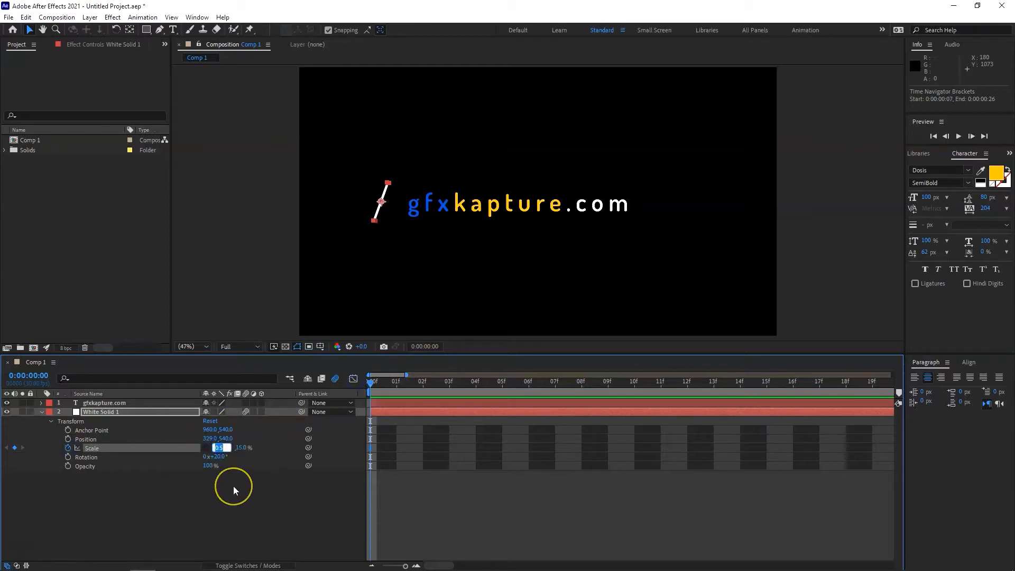
pyautogui.write('0.5')
pyautogui.press('Return')
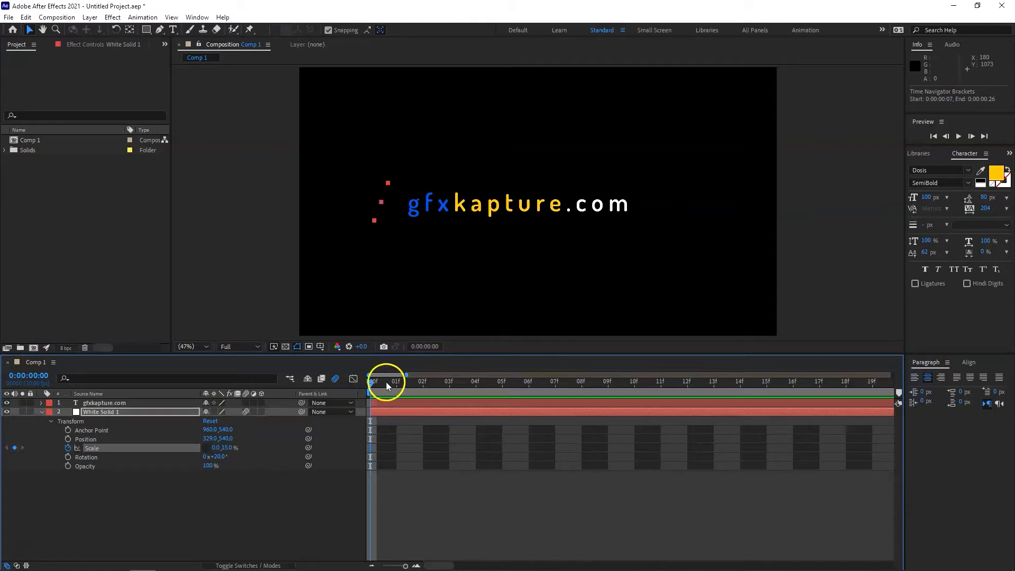
# Step: Add a Scale keyframe at frame 3 with the slash's horizontal scale at 1%
pyautogui.moveTo(373, 379); pyautogui.dragTo(454, 379)
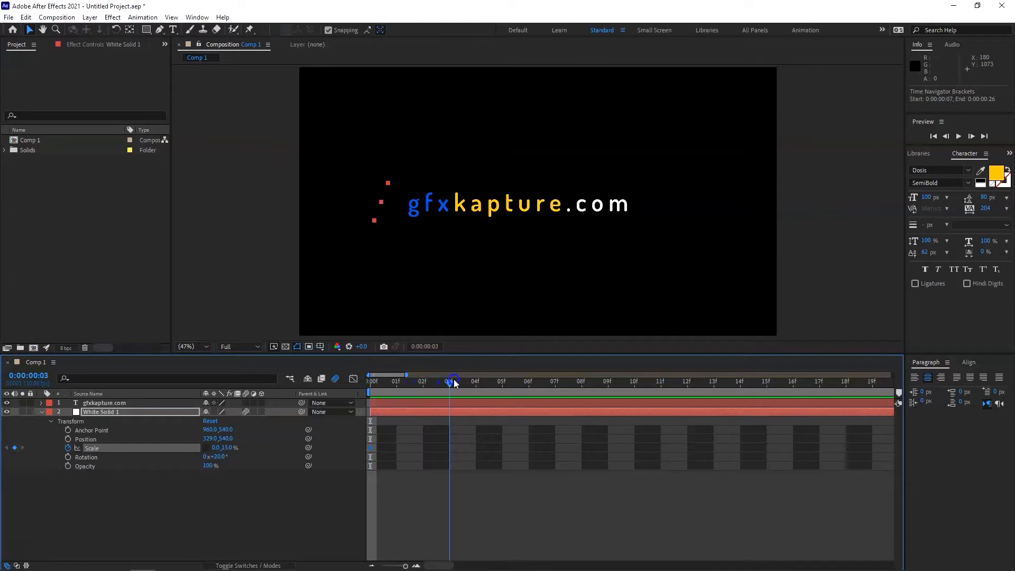
pyautogui.click(216, 448)
pyautogui.write('10')
pyautogui.press('Return')
# Step: Add a Scale keyframe at frame 6 with the slash's horizontal scale at 0.5%
pyautogui.moveTo(450, 383); pyautogui.dragTo(530, 382)
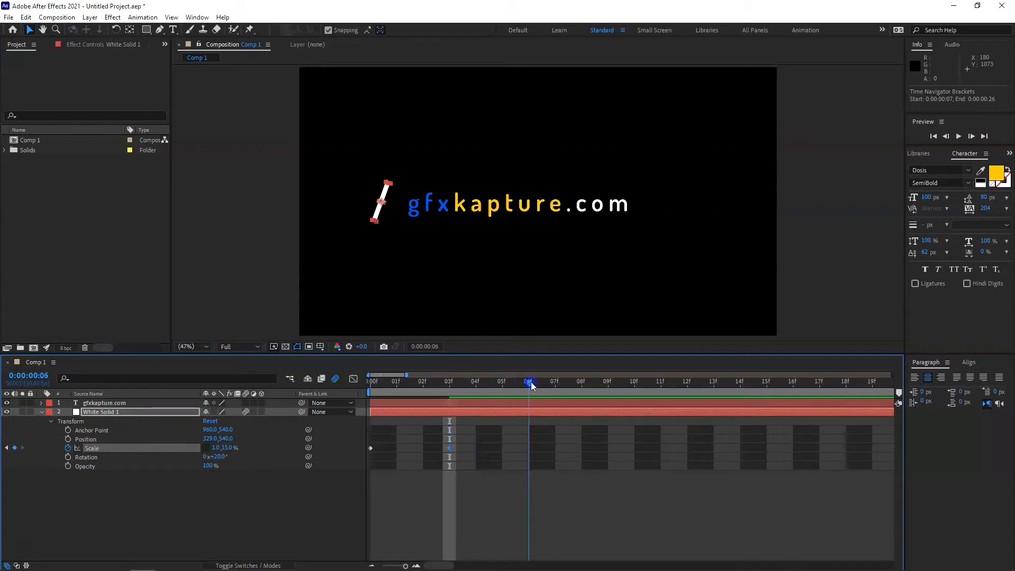
pyautogui.click(215, 448)
pyautogui.write('0.5')
pyautogui.press('Return')
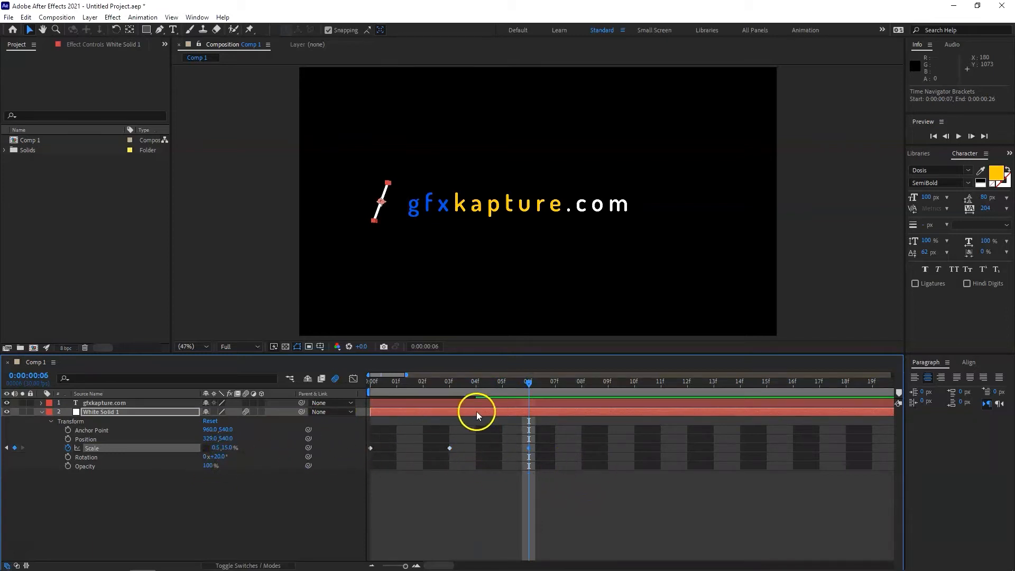
# Step: Preview the slash's scale animation from the first frame
pyautogui.click(420, 380)
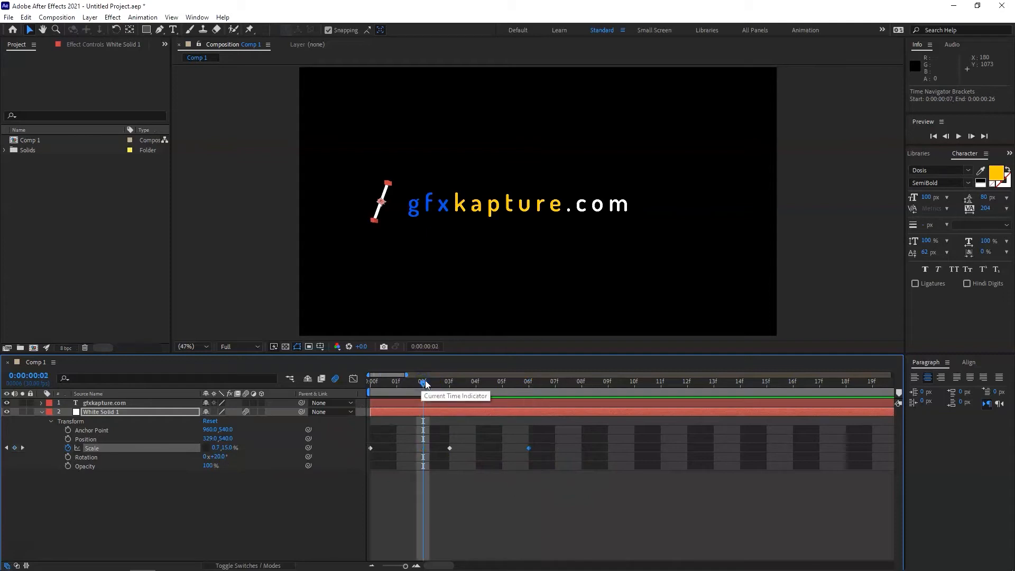
pyautogui.moveTo(427, 384); pyautogui.dragTo(371, 381)
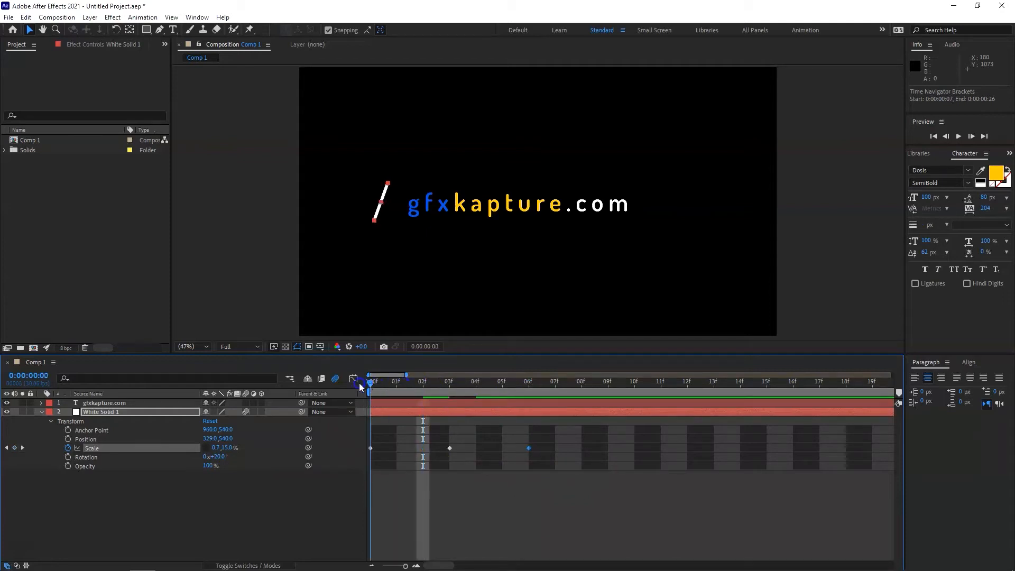
pyautogui.click(391, 402)
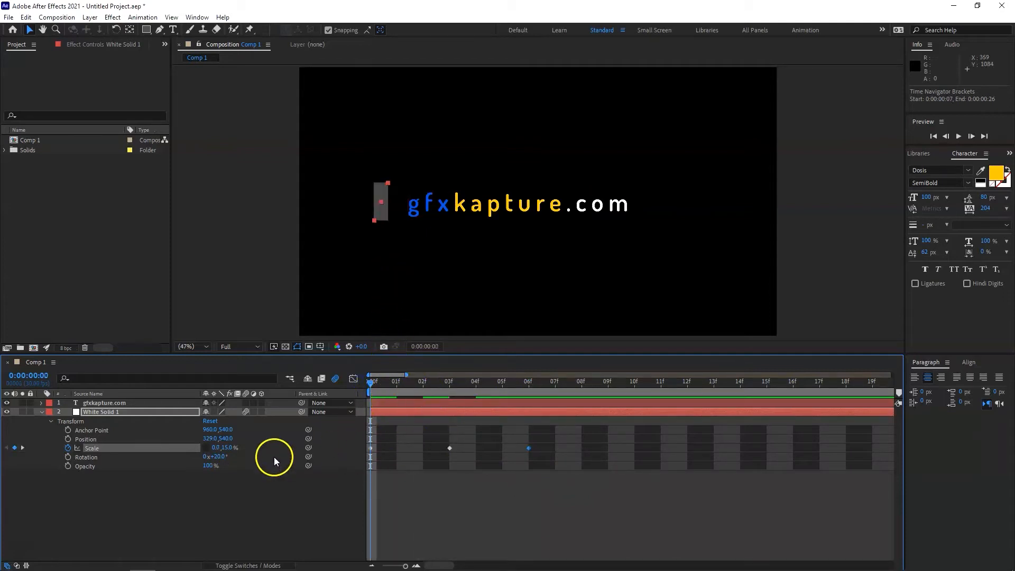
pyautogui.press('space')
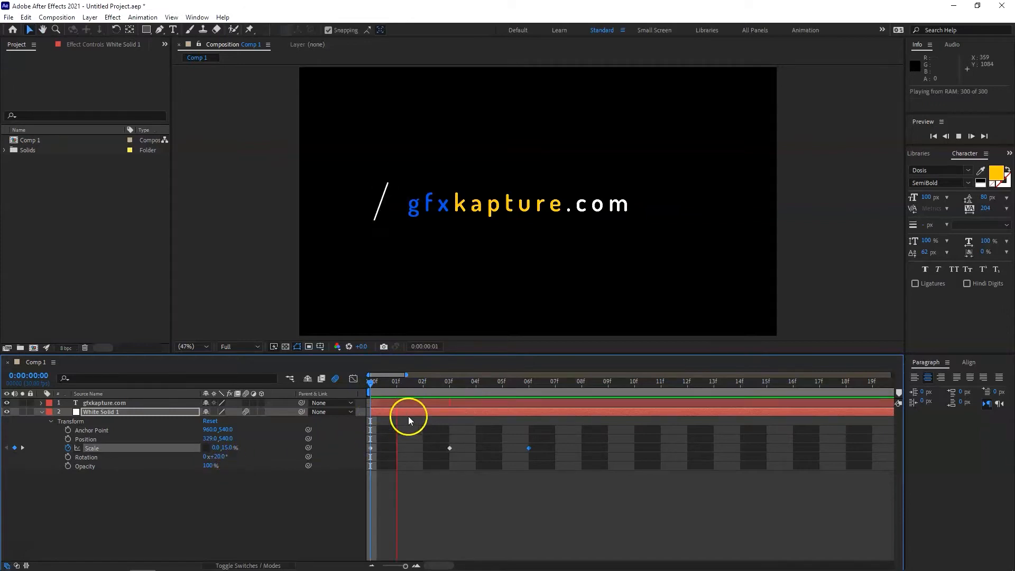
# Step: Space out the slash's Scale keyframes by moving the middle one to frame 5 and the last one to frame 10
pyautogui.press('space')
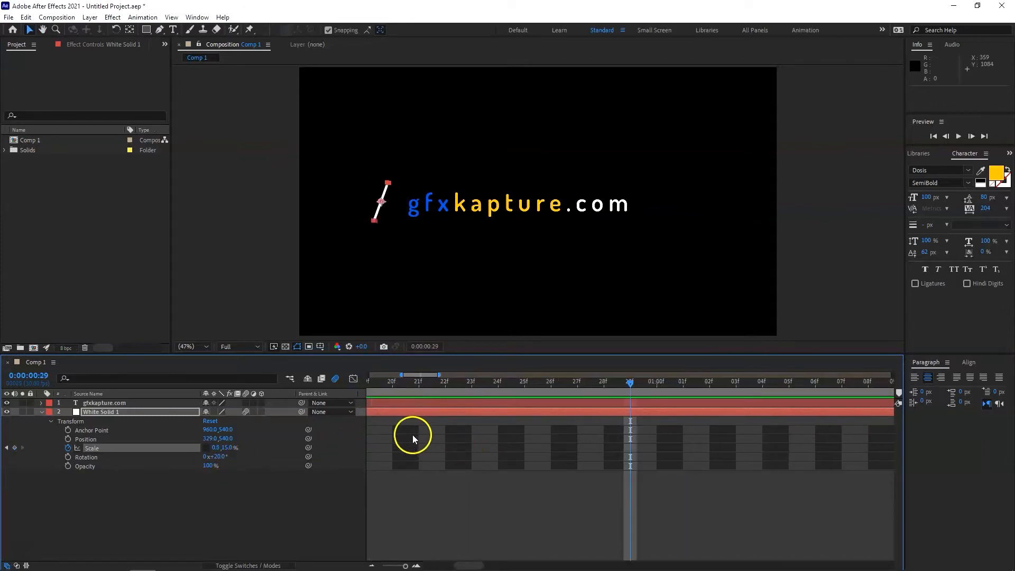
pyautogui.press(';')
pyautogui.moveTo(389, 446)
pyautogui.mouseDown()
pyautogui.moveTo(371, 458)
pyautogui.moveTo(388, 449)
pyautogui.mouseUp()
pyautogui.click(391, 450)
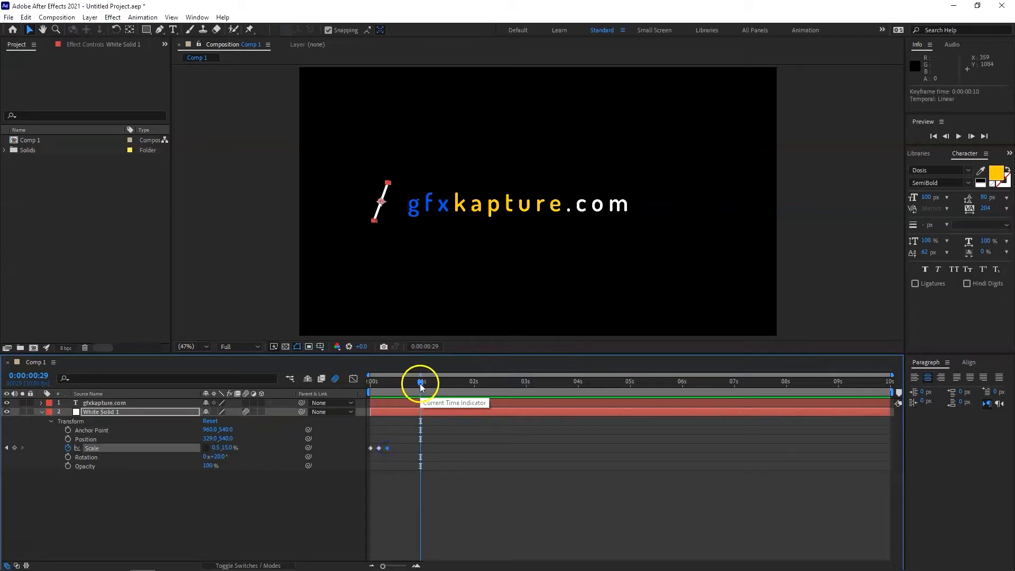
# Step: Replay the slash's scale animation from the start several times to check the timing of its spread-out keyframes
pyautogui.moveTo(421, 383); pyautogui.dragTo(354, 385)
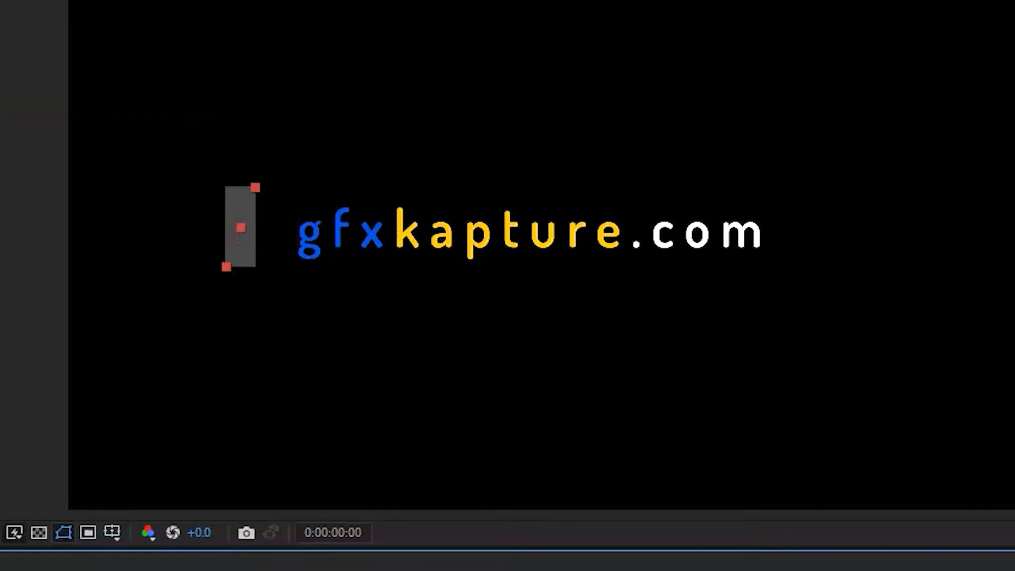
pyautogui.press('space')
pyautogui.press('space')
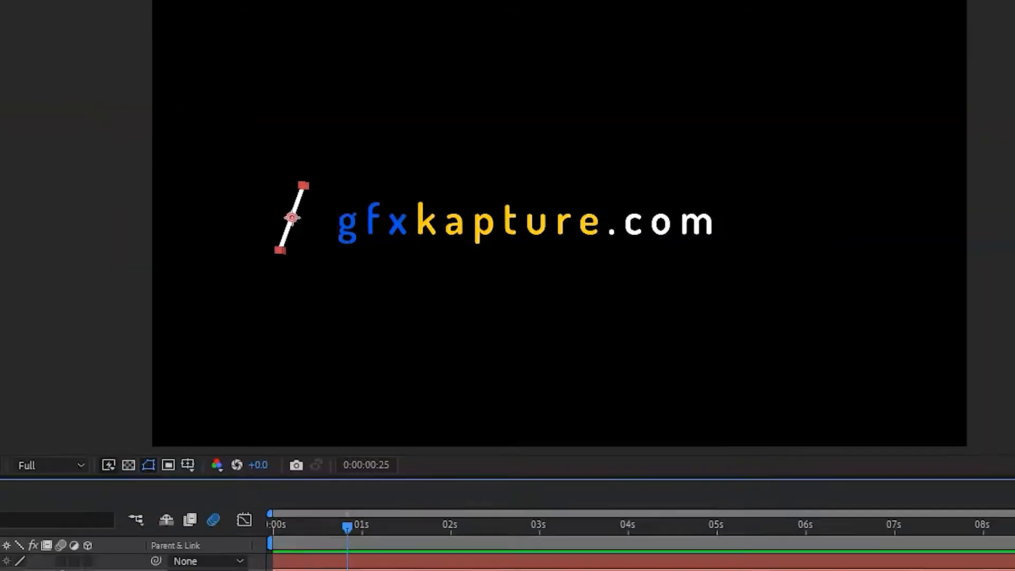
pyautogui.moveTo(397, 443)
pyautogui.mouseDown()
pyautogui.moveTo(375, 455)
pyautogui.moveTo(385, 449)
pyautogui.mouseUp()
pyautogui.click(379, 382)
pyautogui.moveTo(379, 387); pyautogui.dragTo(369, 388)
pyautogui.press('space')
pyautogui.press('space')
pyautogui.moveTo(395, 439); pyautogui.dragTo(377, 455)
pyautogui.moveTo(378, 391); pyautogui.dragTo(368, 390)
pyautogui.press('space')
pyautogui.press('space')
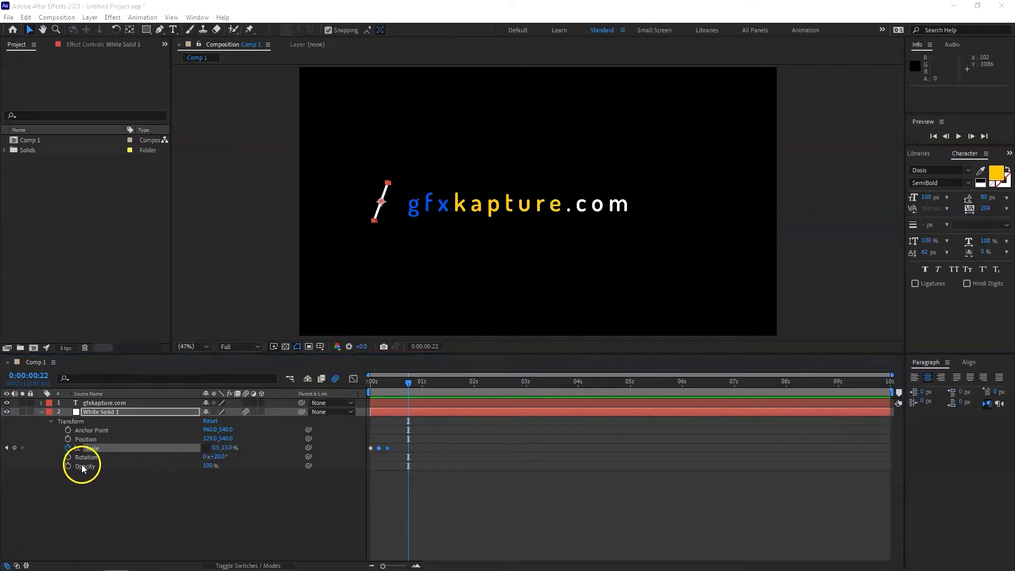
# Step: Enable Position keyframing for the slash at frame 18, keeping its starting place before the text
pyautogui.click(68, 440)
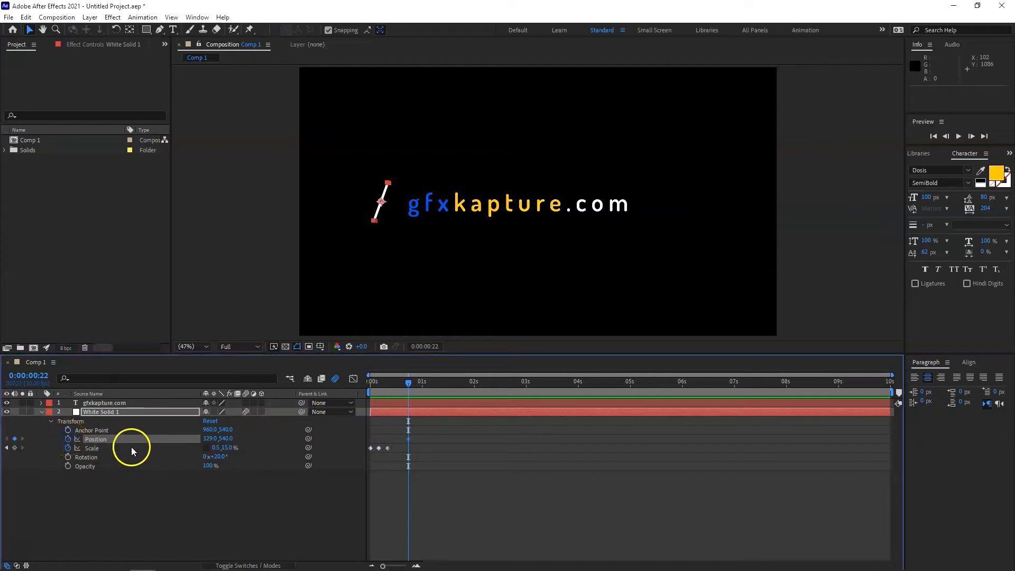
pyautogui.click(67, 439)
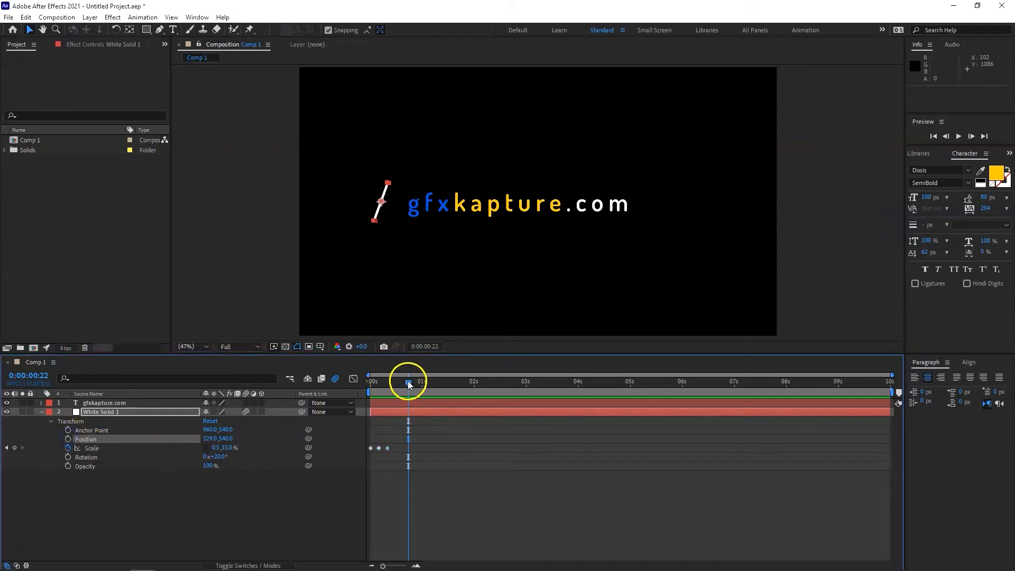
pyautogui.moveTo(408, 381)
pyautogui.mouseDown()
pyautogui.moveTo(368, 381)
pyautogui.moveTo(359, 402)
pyautogui.moveTo(392, 385)
pyautogui.mouseUp()
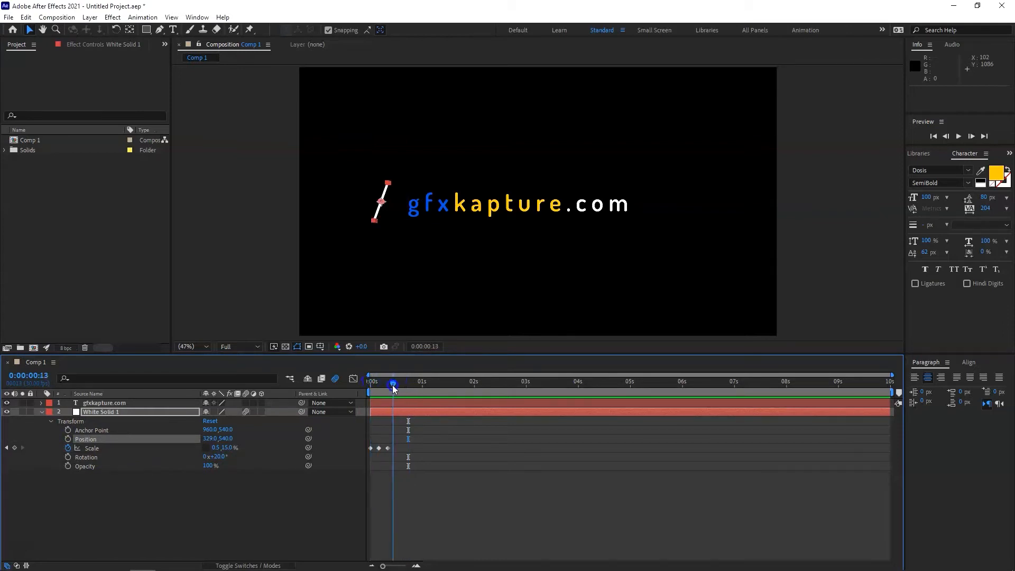
pyautogui.moveTo(392, 385); pyautogui.dragTo(401, 385)
pyautogui.click(27, 540)
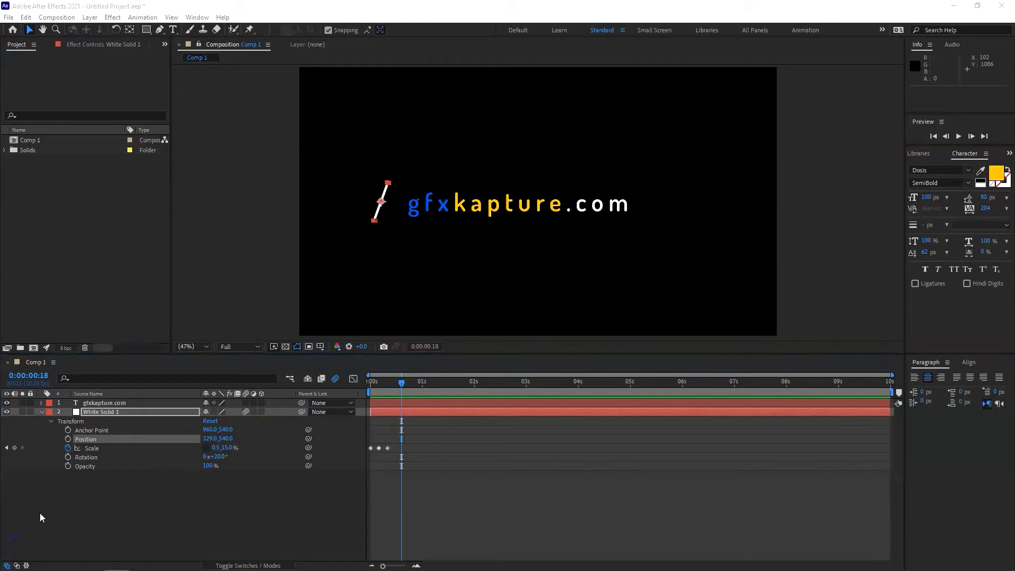
pyautogui.click(68, 439)
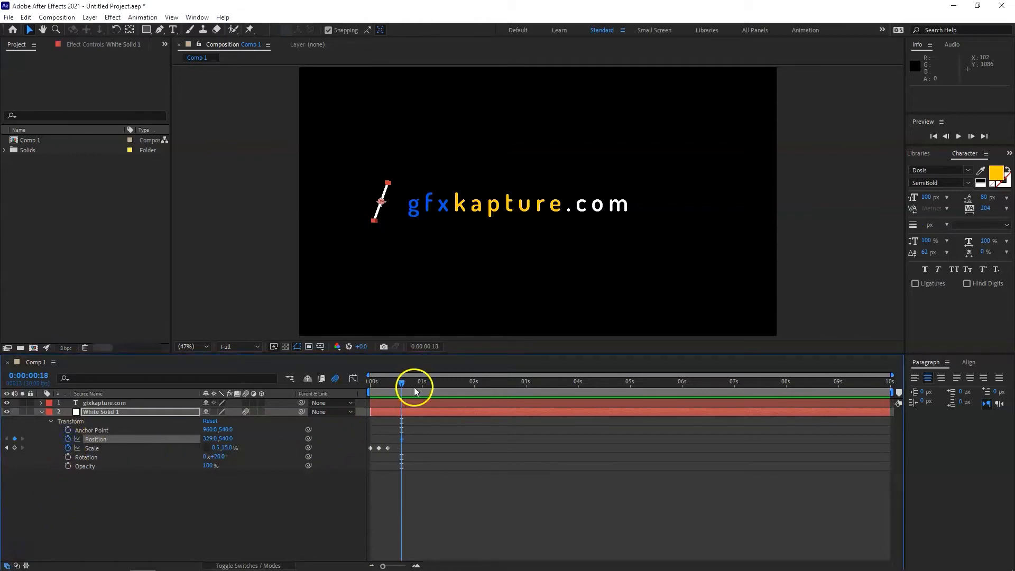
# Step: Add a Position keyframe at 3 seconds with the slash moved horizontally past the text to X 1538
pyautogui.moveTo(401, 381); pyautogui.dragTo(476, 387)
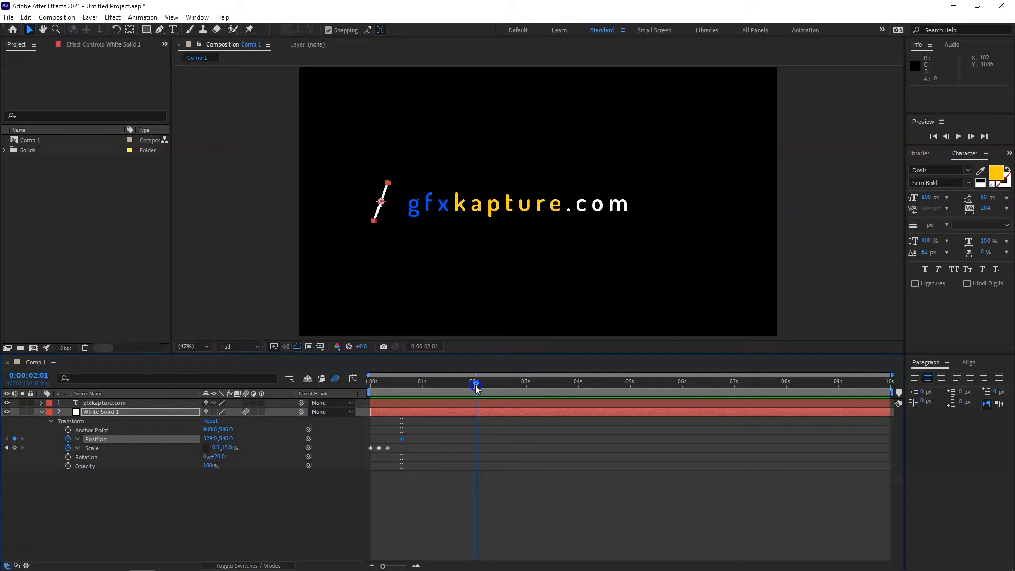
pyautogui.moveTo(476, 387); pyautogui.dragTo(527, 389)
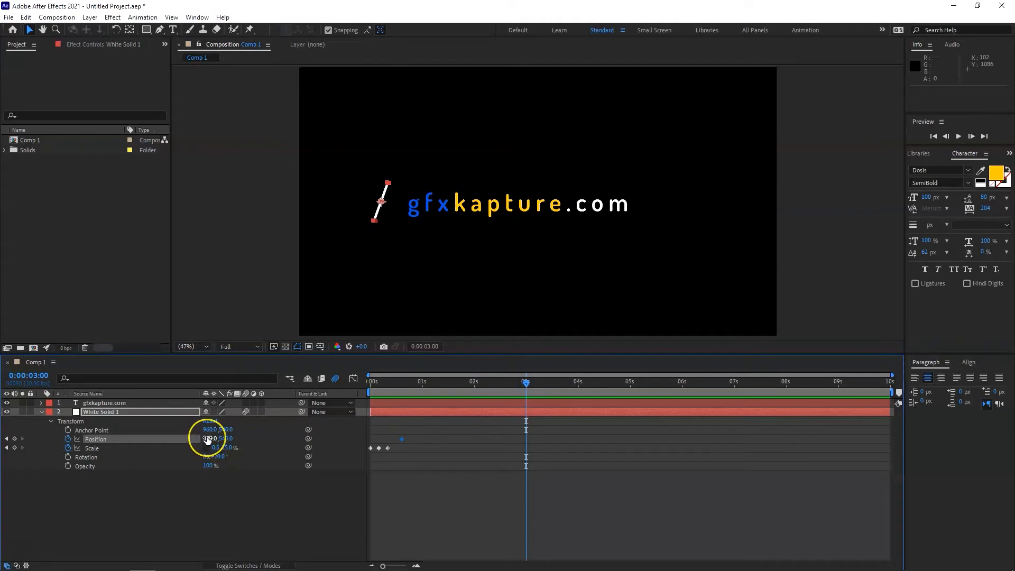
pyautogui.moveTo(207, 442); pyautogui.dragTo(855, 447)
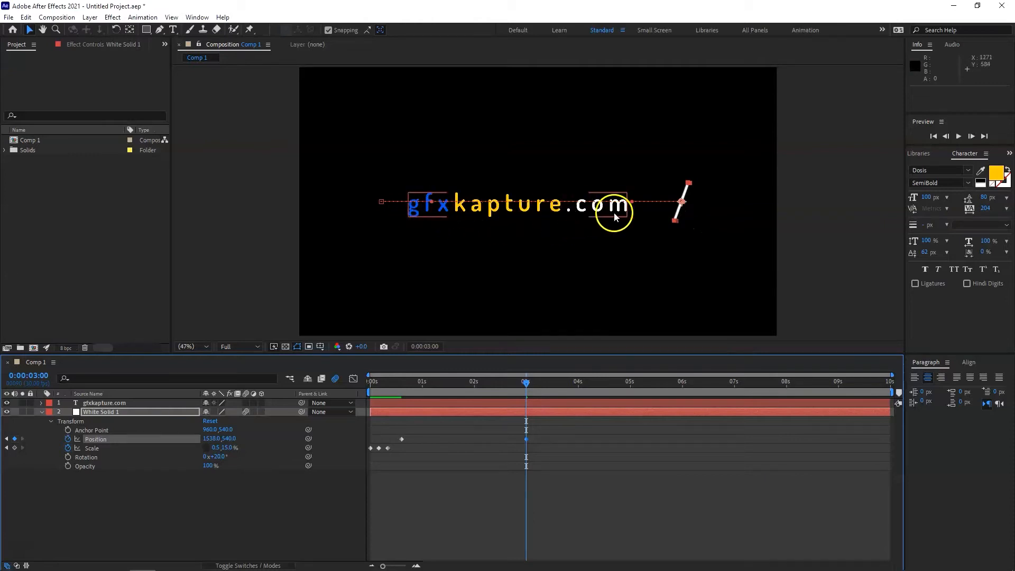
# Step: Preview the slash's movement across the text from the start of the composition
pyautogui.moveTo(525, 382); pyautogui.dragTo(360, 390)
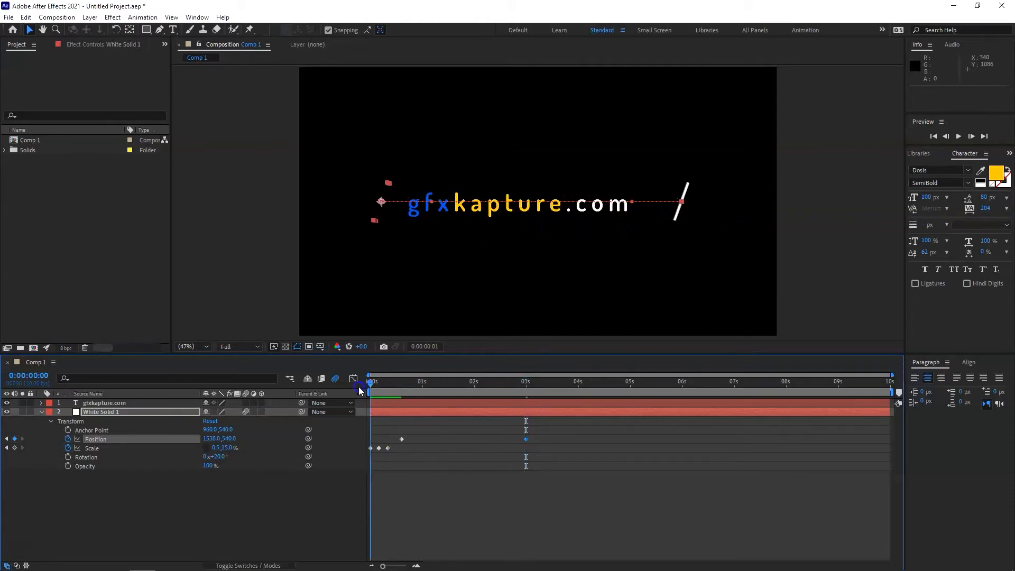
pyautogui.click(256, 278)
pyautogui.press('space')
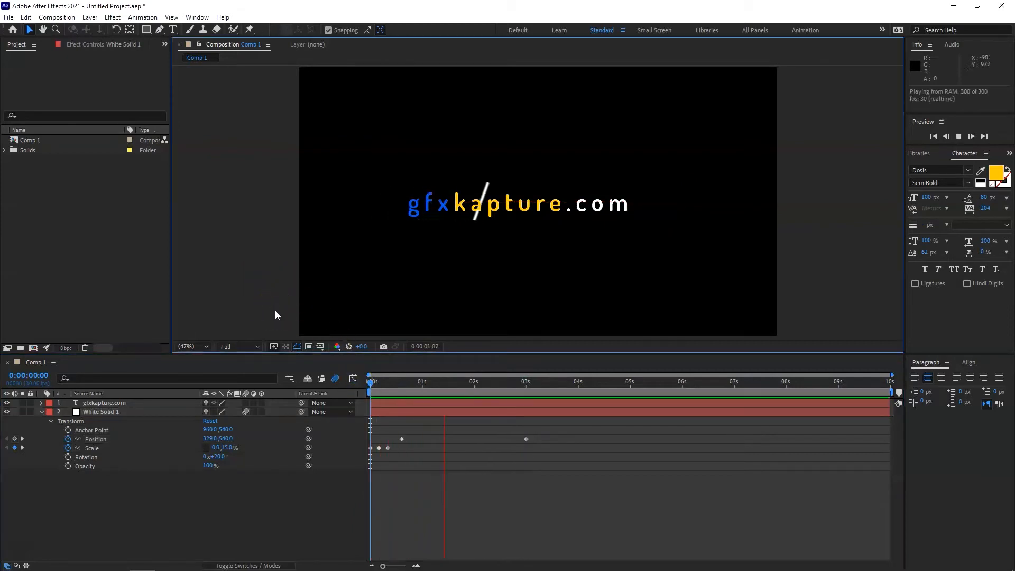
# Step: Move the slash's second Position keyframe to 2 seconds and align the current time with it
pyautogui.click(423, 374)
pyautogui.moveTo(526, 439); pyautogui.dragTo(474, 438)
pyautogui.click(472, 382)
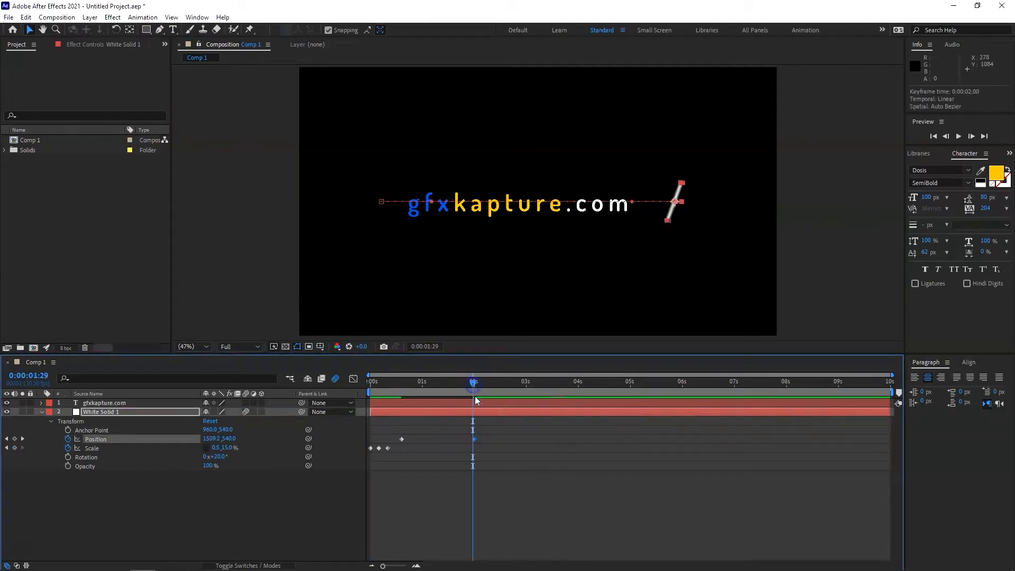
pyautogui.scroll(1, 474, 410)
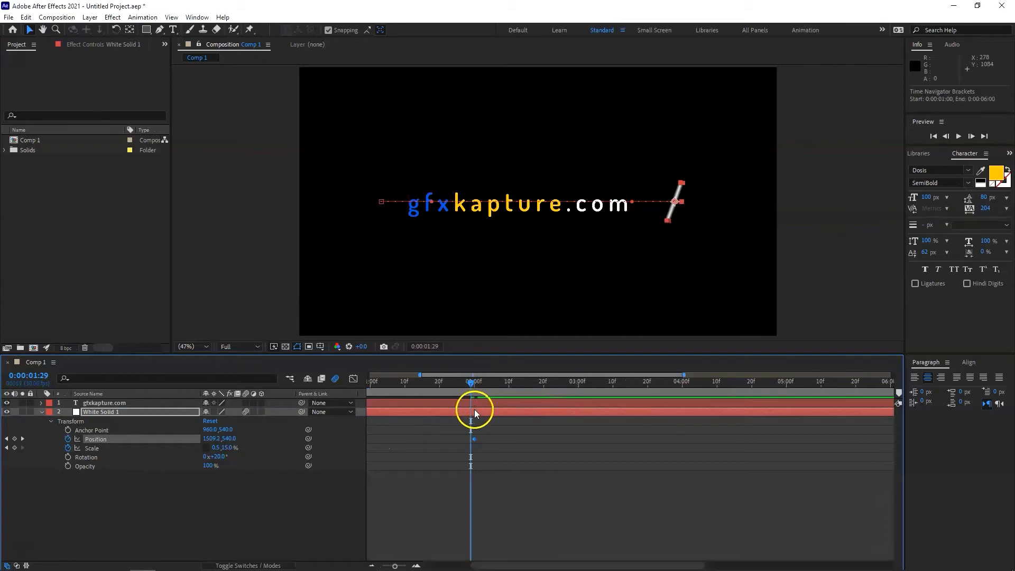
pyautogui.moveTo(472, 382); pyautogui.dragTo(473, 382)
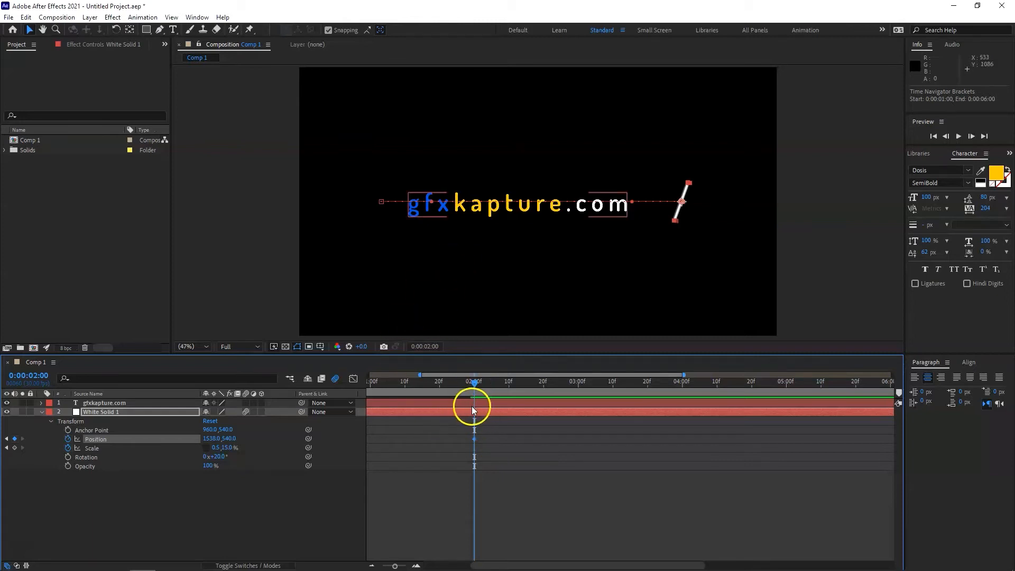
# Step: Preview the shortened slash movement from the first frame
pyautogui.scroll(-3, 472, 406)
pyautogui.moveTo(475, 381); pyautogui.dragTo(350, 384)
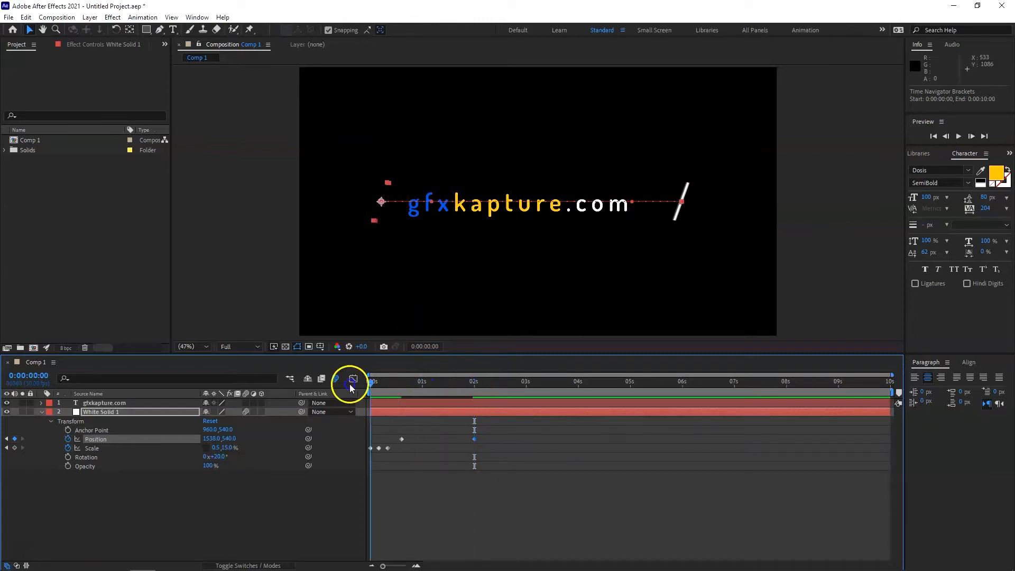
pyautogui.click(251, 261)
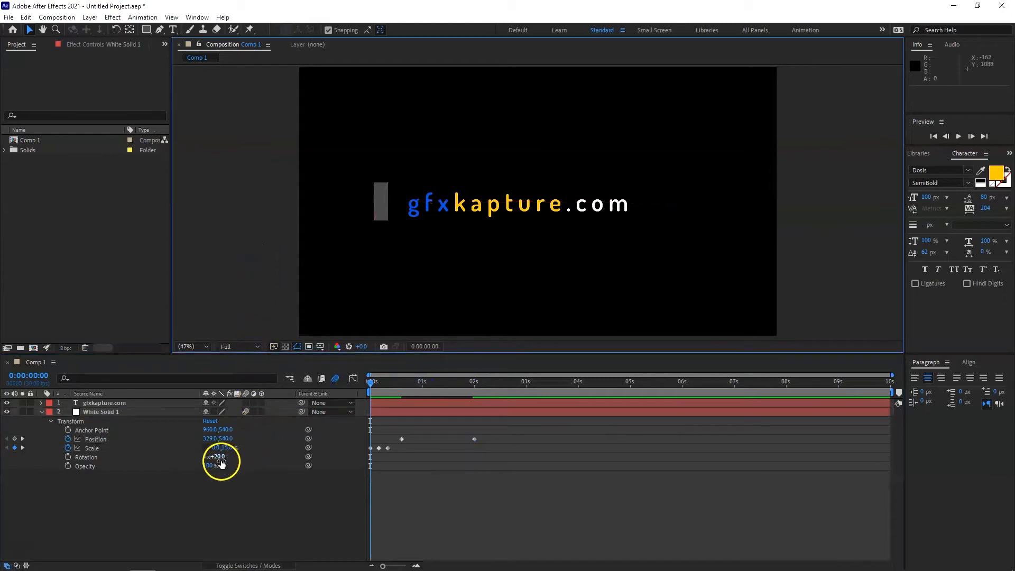
pyautogui.press('space')
pyautogui.press('space')
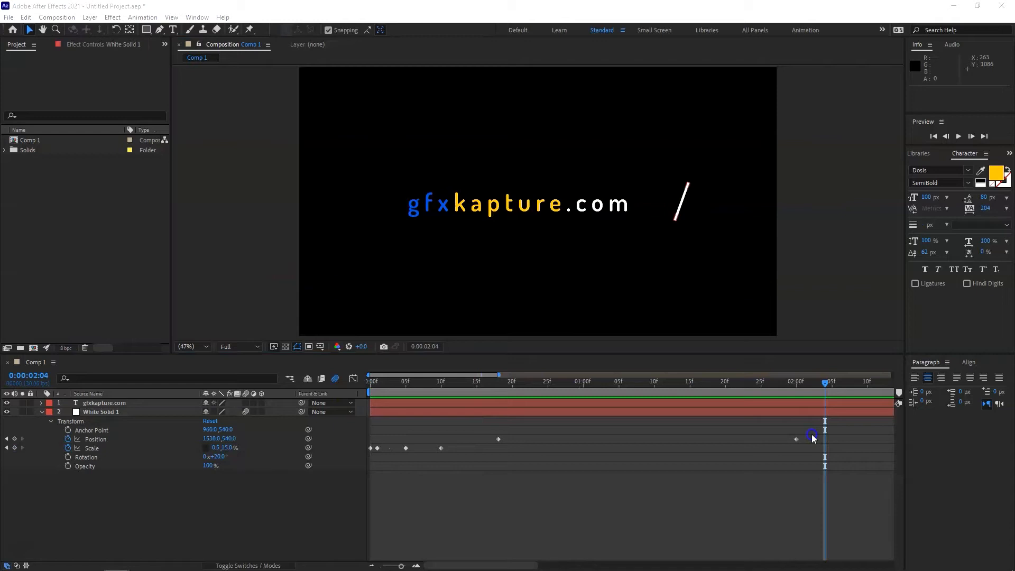
# Step: Apply Easy Ease to both of the slash's Position keyframes and open their curves in the Graph Editor
pyautogui.moveTo(813, 438); pyautogui.dragTo(487, 444)
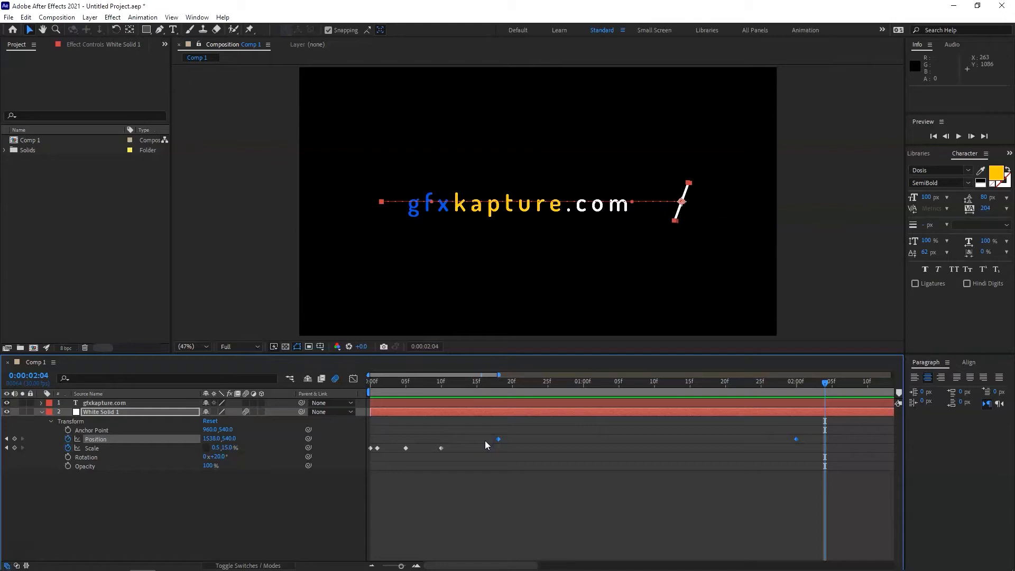
pyautogui.press('F9')
pyautogui.click(353, 379)
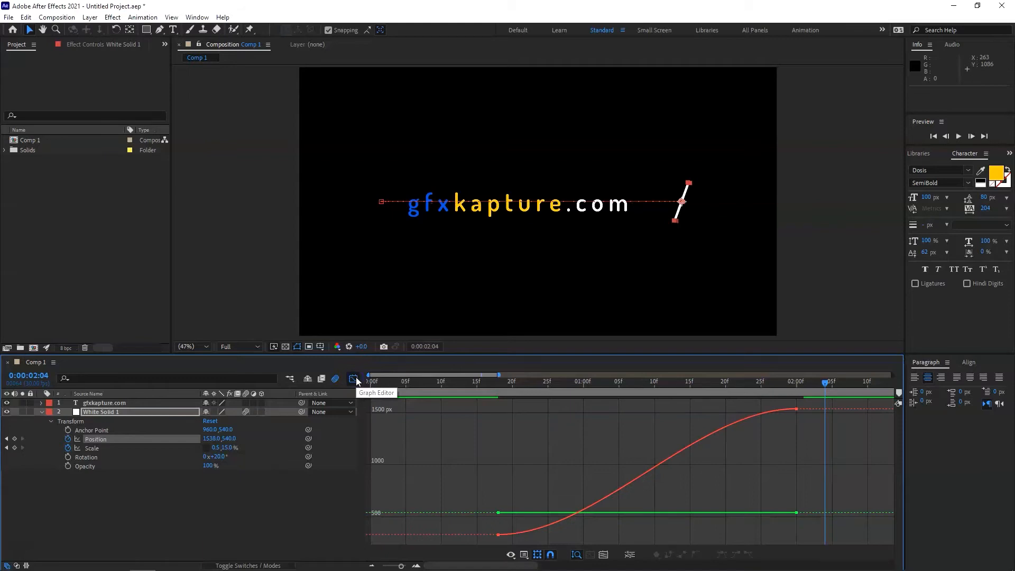
# Step: Switch the Graph Editor display to the speed graph for the slash's Position
pyautogui.click(524, 556)
pyautogui.click(555, 450)
pyautogui.click(551, 483)
pyautogui.click(524, 555)
pyautogui.click(714, 490)
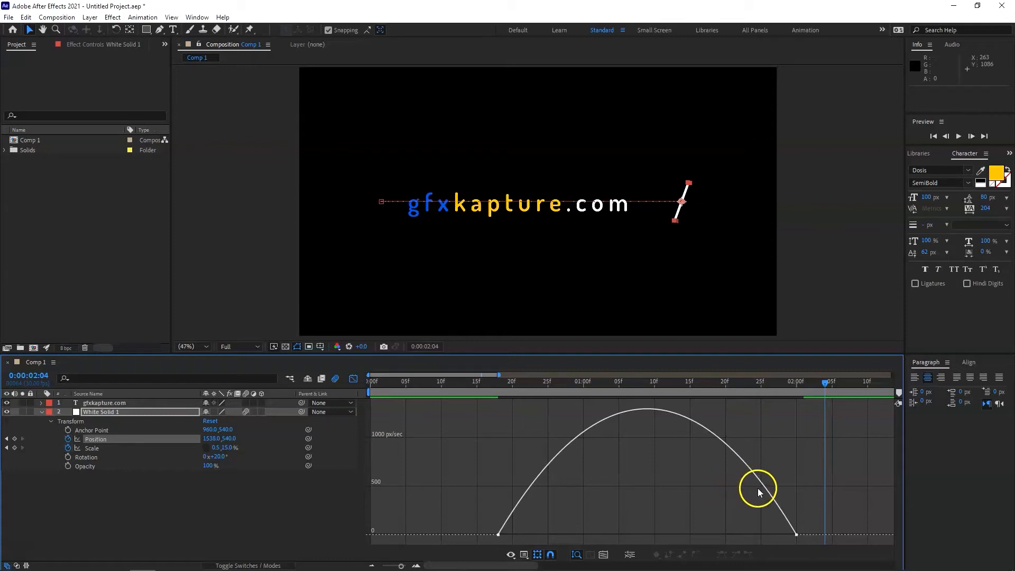
# Step: Shape the Position speed curve into an early peak near frame 25 with a long slowdown into the last keyframe
pyautogui.click(781, 512)
pyautogui.click(747, 531)
pyautogui.moveTo(748, 531); pyautogui.dragTo(657, 527)
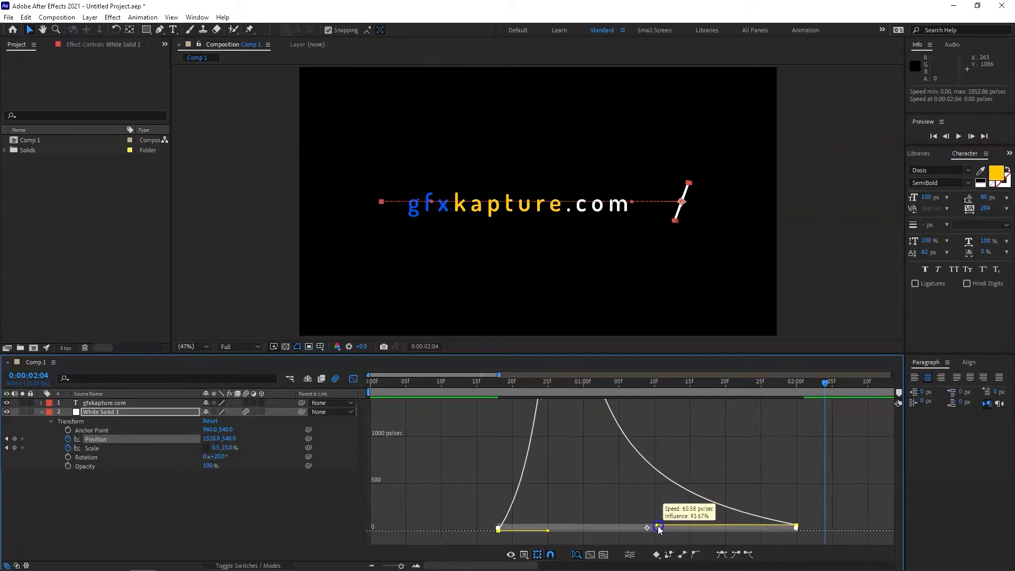
pyautogui.click(570, 530)
pyautogui.moveTo(550, 536); pyautogui.dragTo(574, 536)
pyautogui.moveTo(655, 531); pyautogui.dragTo(539, 530)
pyautogui.click(647, 530)
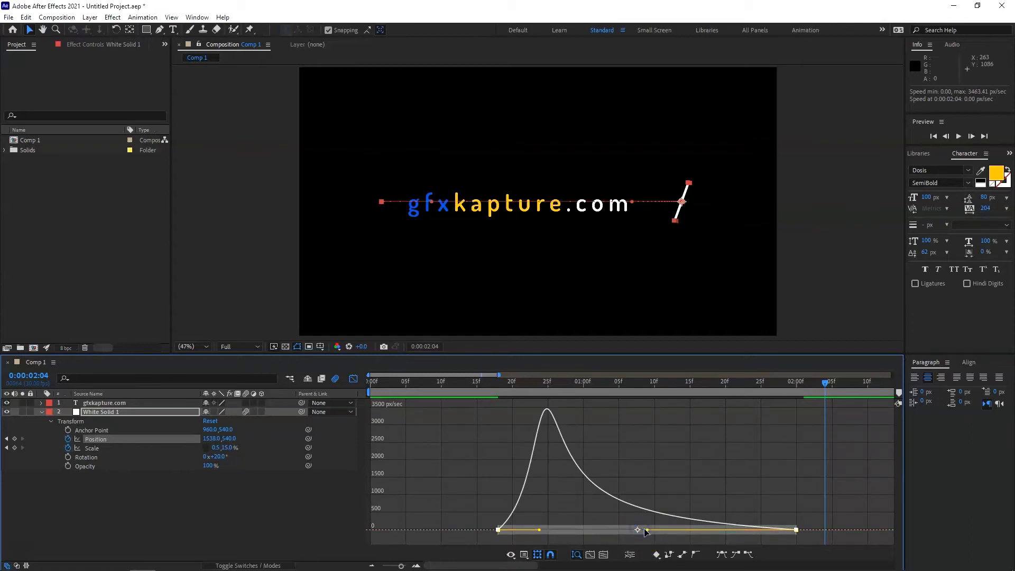
pyautogui.click(648, 530)
pyautogui.hotkey('ctrl', 'z')
pyautogui.moveTo(573, 530); pyautogui.dragTo(541, 530)
pyautogui.scroll(-2, 539, 497)
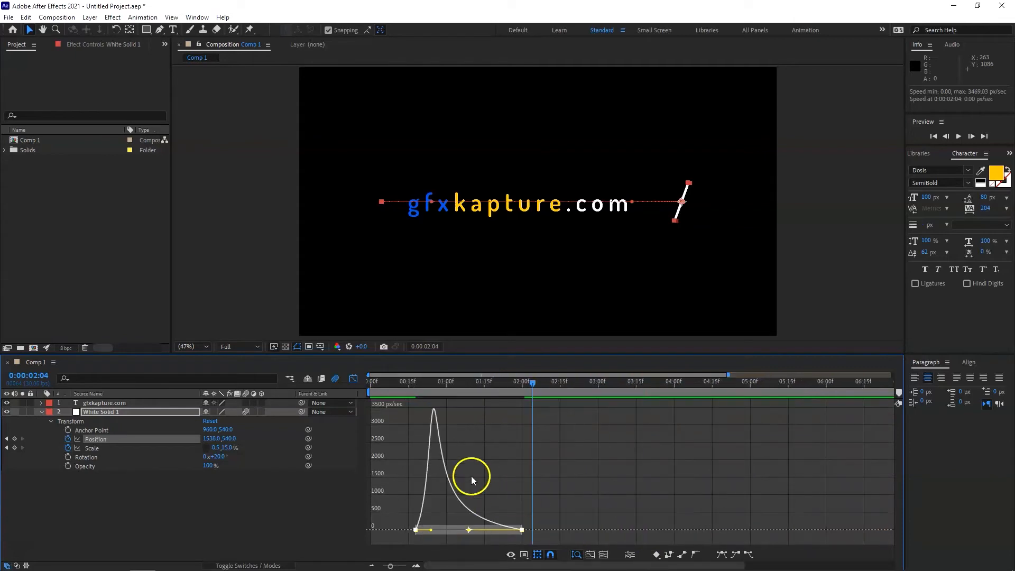
# Step: Return to the keyframe view and preview the eased slash movement from the first frame
pyautogui.click(353, 379)
pyautogui.moveTo(439, 389); pyautogui.dragTo(365, 391)
pyautogui.click(271, 300)
pyautogui.press('space')
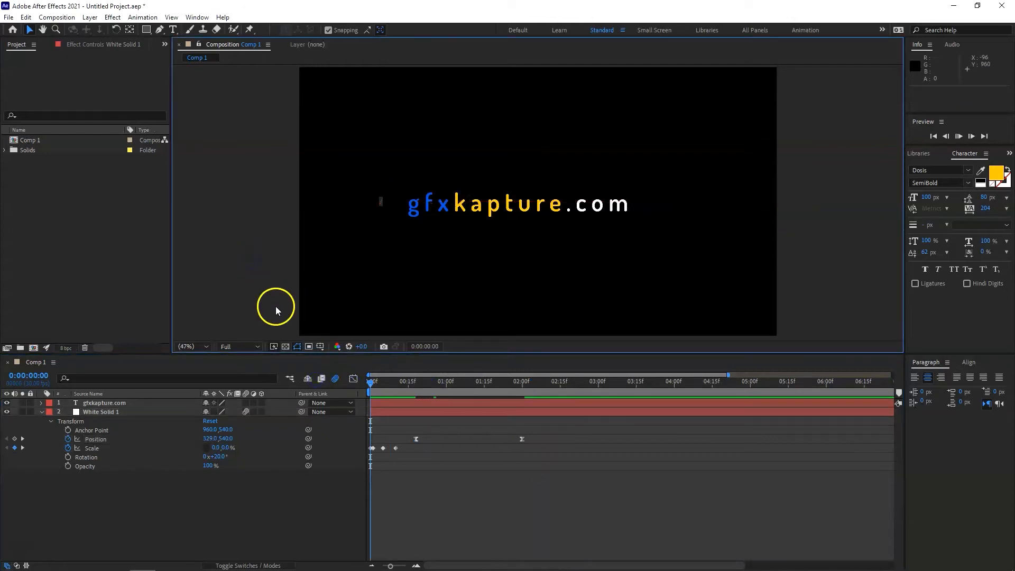
pyautogui.press('space')
# Step: Reopen the speed graph for both Position keyframes and extend the first keyframe's easing handle to form a sharp central speed peak
pyautogui.click(404, 424)
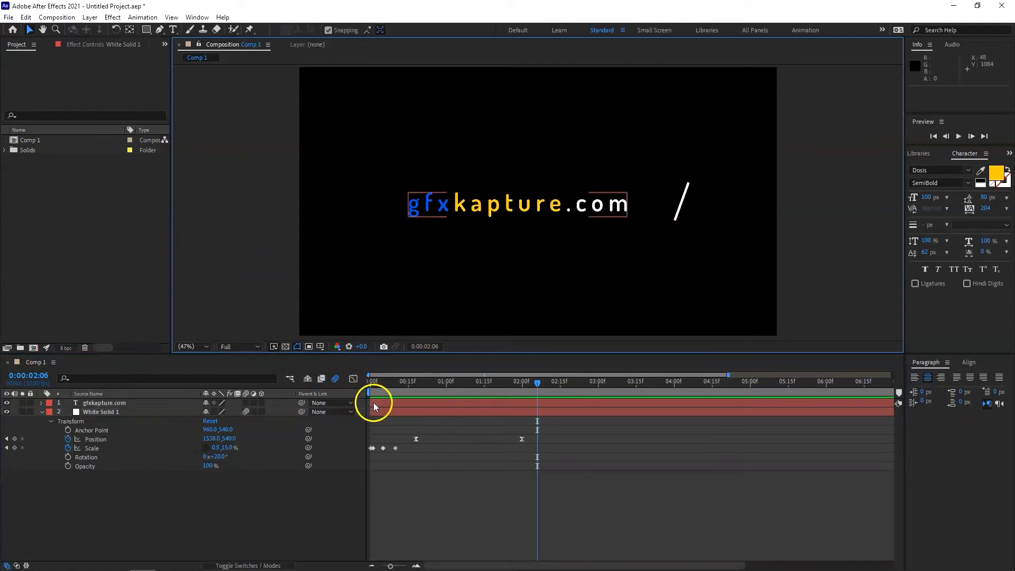
pyautogui.click(353, 378)
pyautogui.click(493, 499)
pyautogui.click(353, 378)
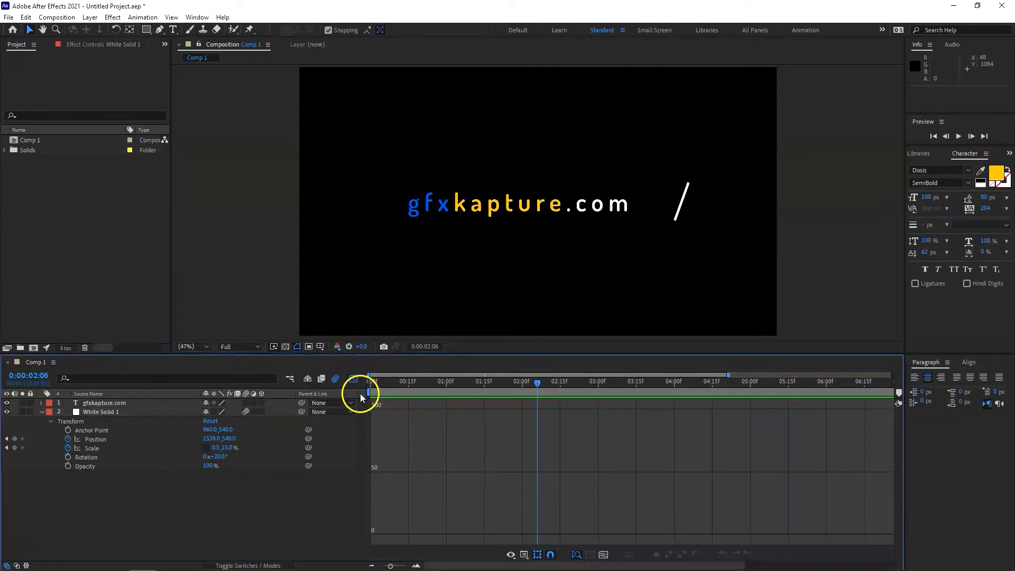
pyautogui.click(518, 480)
pyautogui.moveTo(554, 435); pyautogui.dragTo(417, 440)
pyautogui.click(353, 379)
pyautogui.click(421, 523)
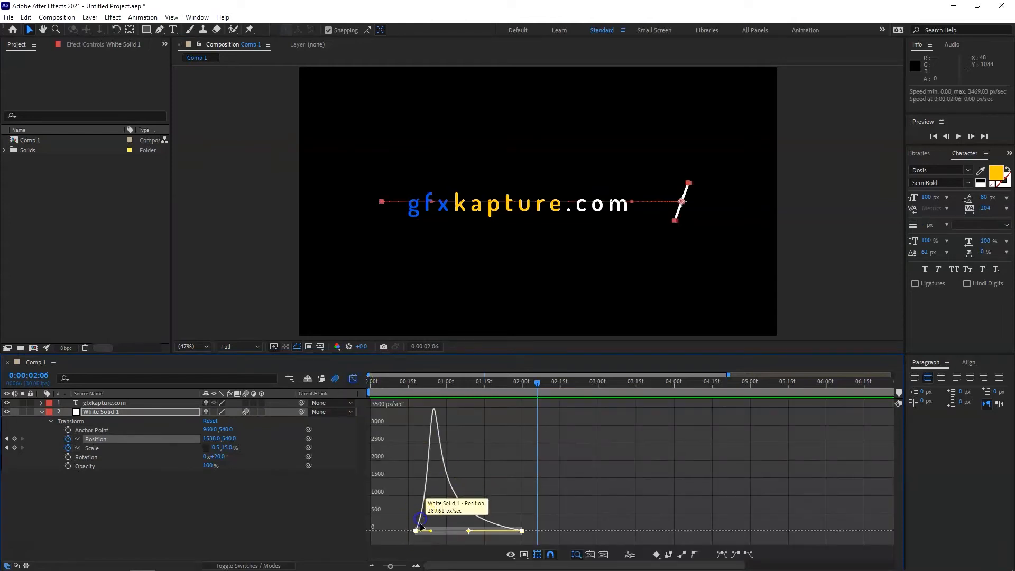
pyautogui.moveTo(431, 532); pyautogui.dragTo(464, 531)
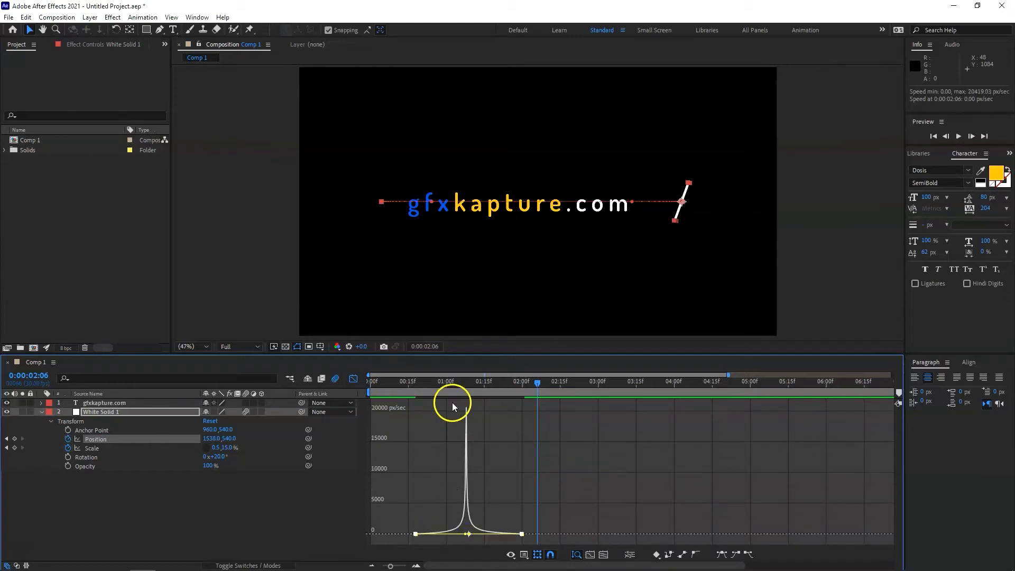
# Step: Preview the slash movement with the sharp central speed peak from the first frame
pyautogui.moveTo(377, 381); pyautogui.dragTo(367, 380)
pyautogui.click(258, 274)
pyautogui.press('space')
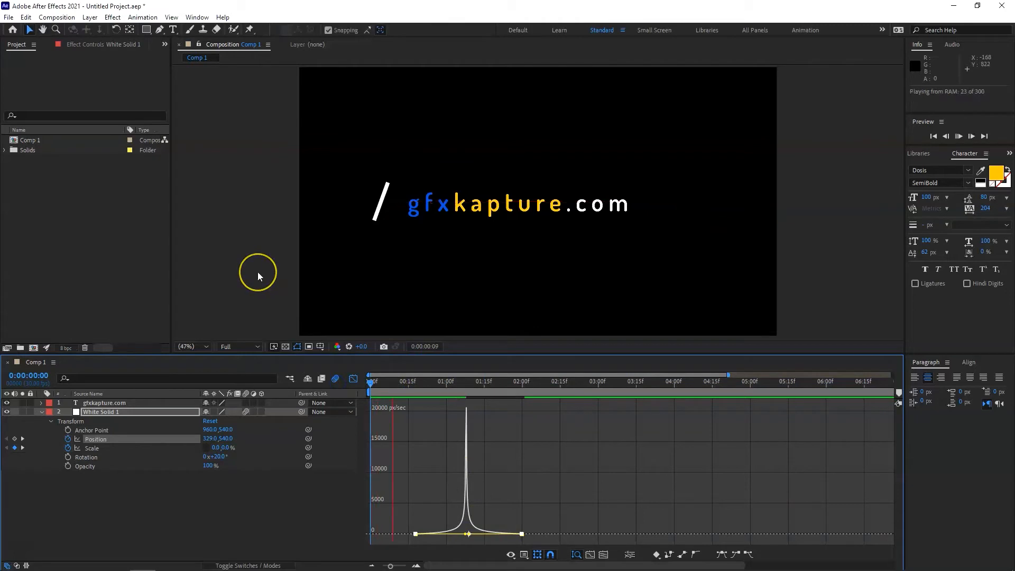
pyautogui.press('space')
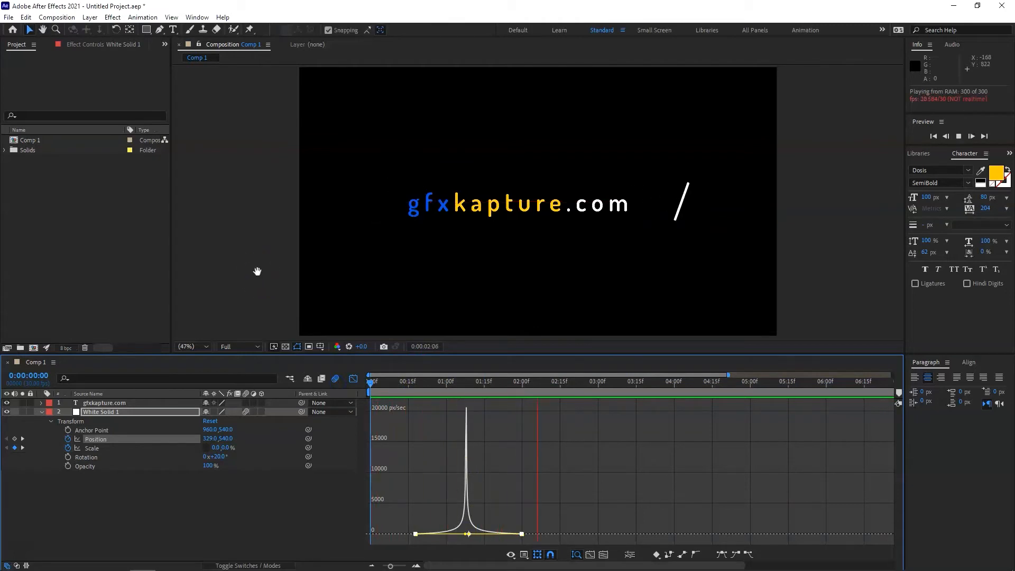
# Step: Soften the slash's Position speed curve into a wider central peak, preview the movement, and return to the keyframe view
pyautogui.moveTo(464, 538)
pyautogui.mouseDown()
pyautogui.moveTo(450, 530)
pyautogui.moveTo(483, 528)
pyautogui.mouseUp()
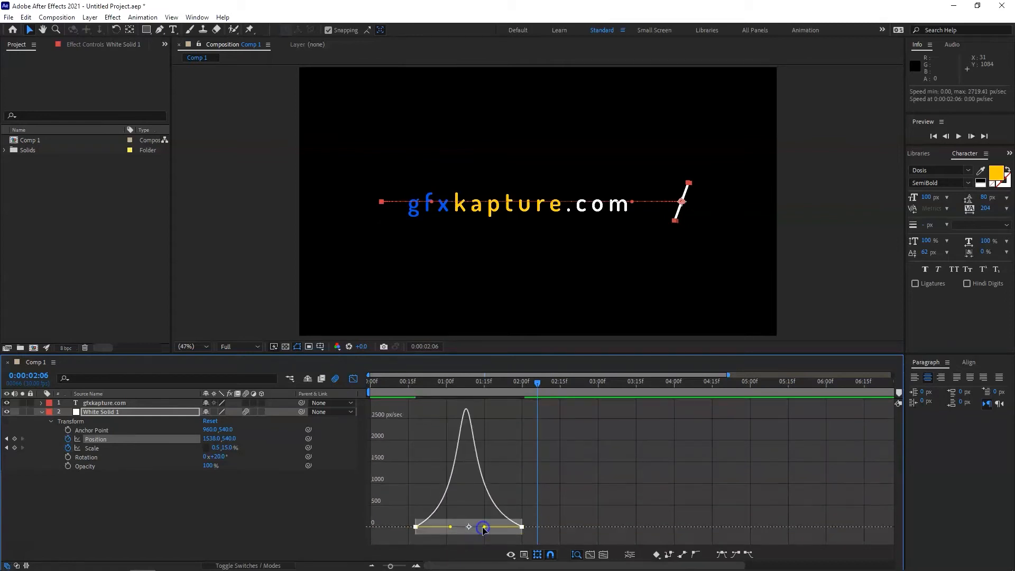
pyautogui.moveTo(423, 382); pyautogui.dragTo(390, 384)
pyautogui.press('space')
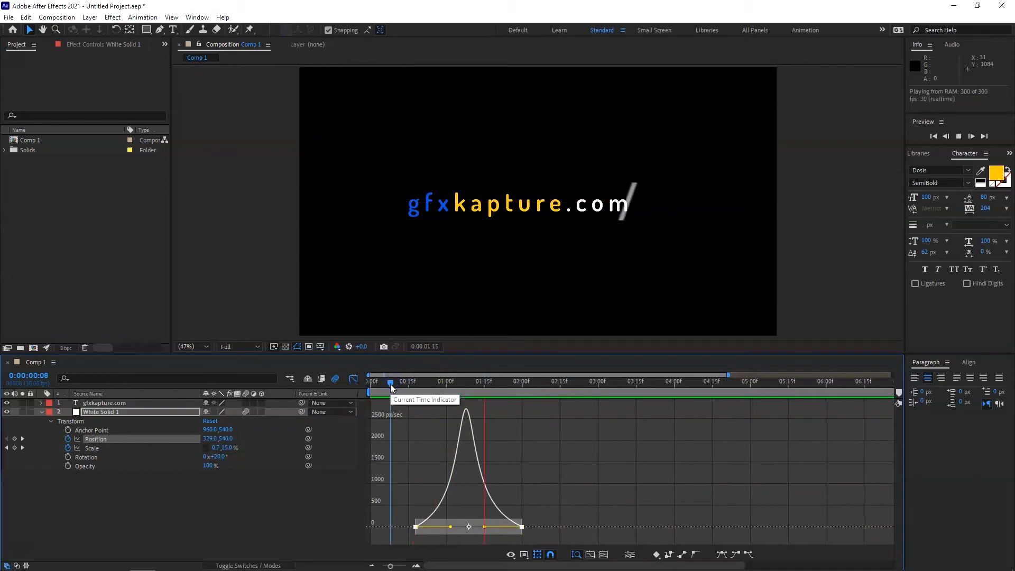
pyautogui.click(411, 429)
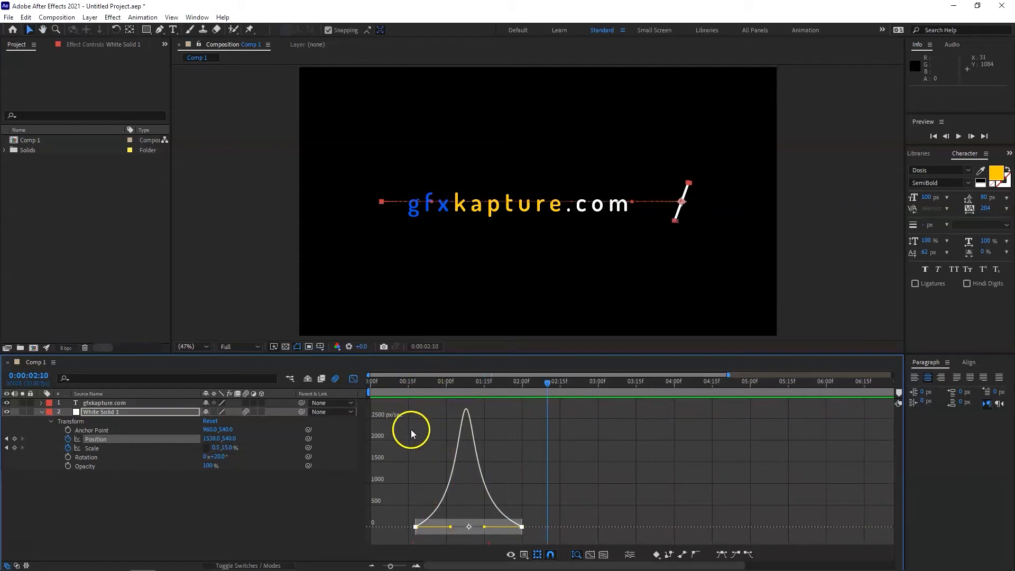
pyautogui.click(353, 379)
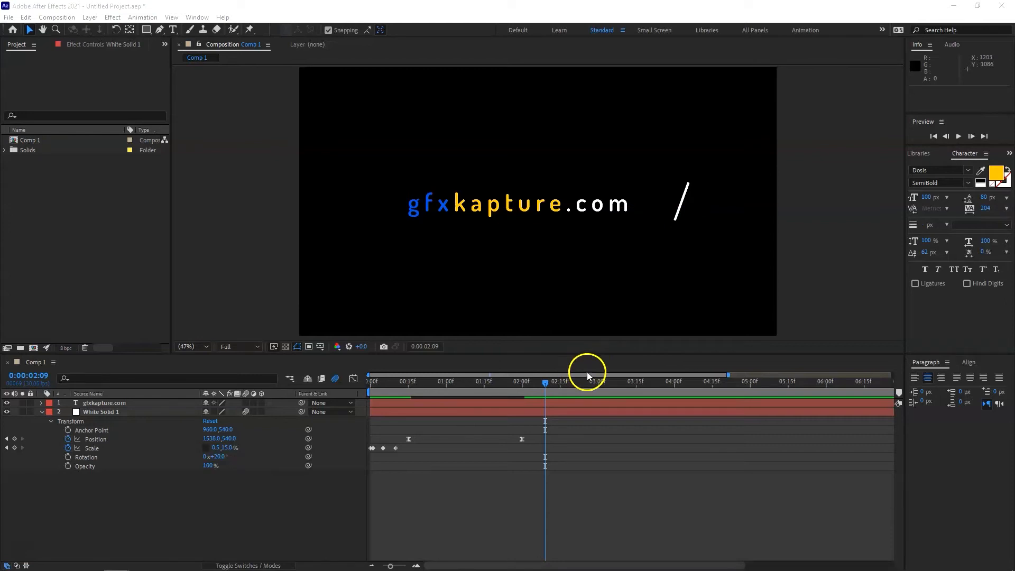
# Step: Copy the slash's first Position keyframe and paste it at 0:00:03:15 so the line travels back to its start
pyautogui.moveTo(548, 381); pyautogui.dragTo(602, 390)
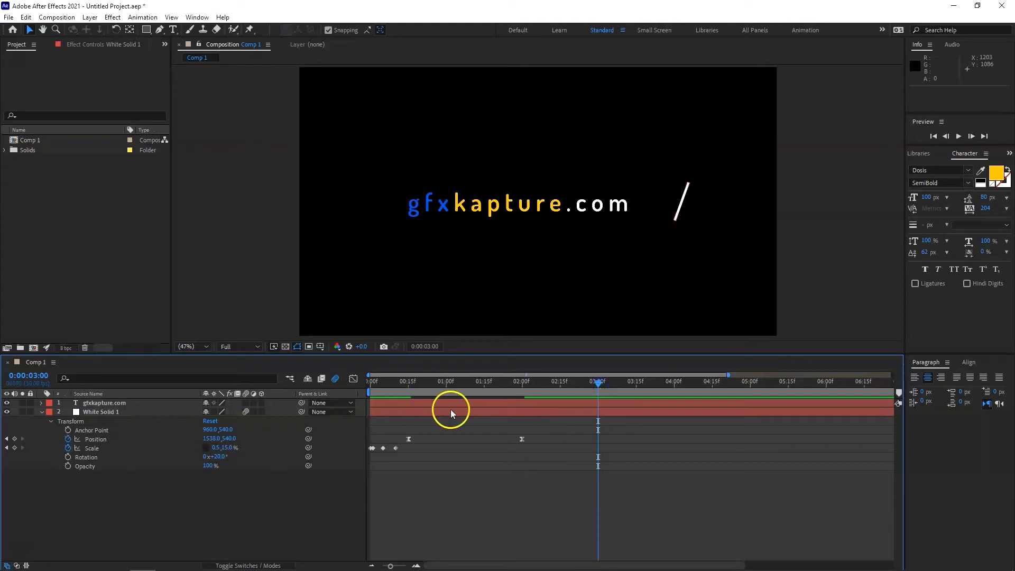
pyautogui.moveTo(598, 383); pyautogui.dragTo(636, 384)
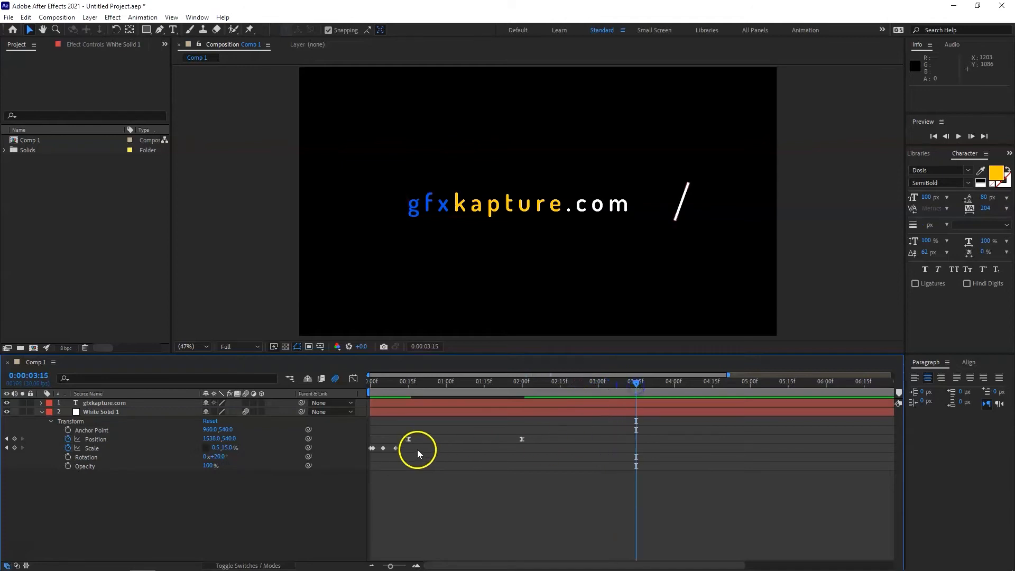
pyautogui.click(409, 438)
pyautogui.hotkey('ctrl', 'c')
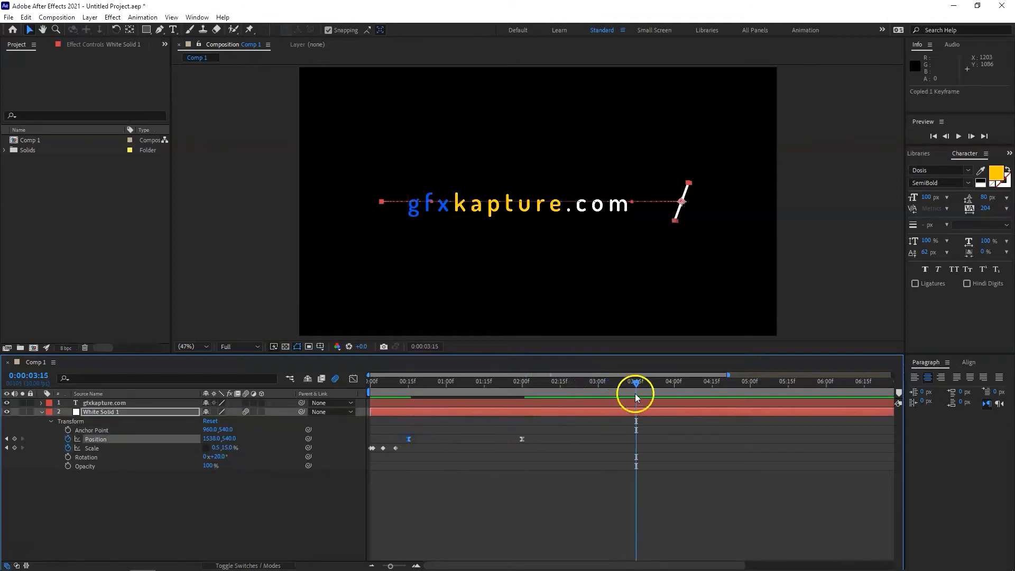
pyautogui.moveTo(636, 387); pyautogui.dragTo(637, 388)
pyautogui.hotkey('ctrl', 'v')
pyautogui.click(637, 439)
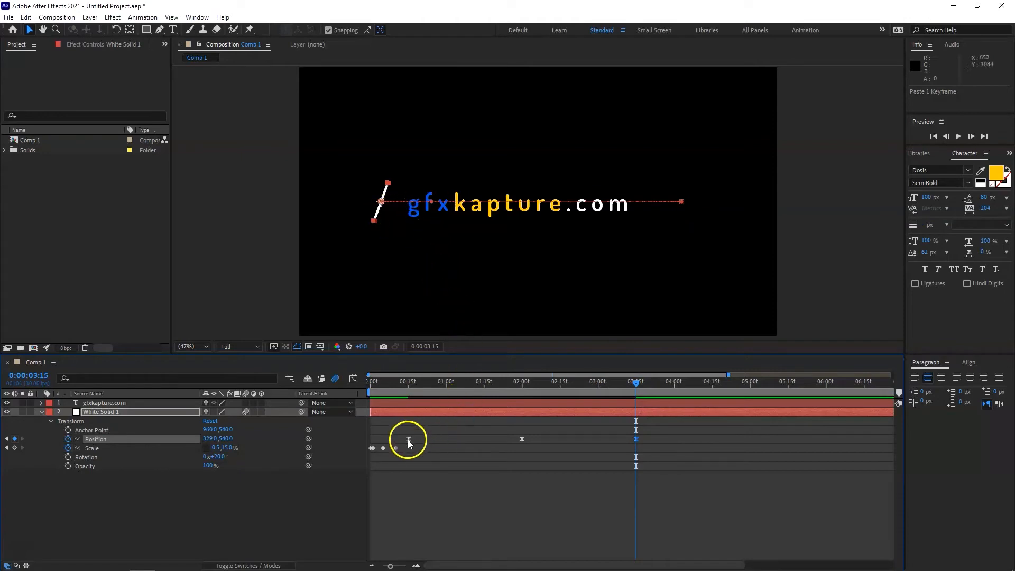
# Step: Preview the slash's forward and return movement from about frame 14
pyautogui.moveTo(636, 380); pyautogui.dragTo(406, 377)
pyautogui.press('space')
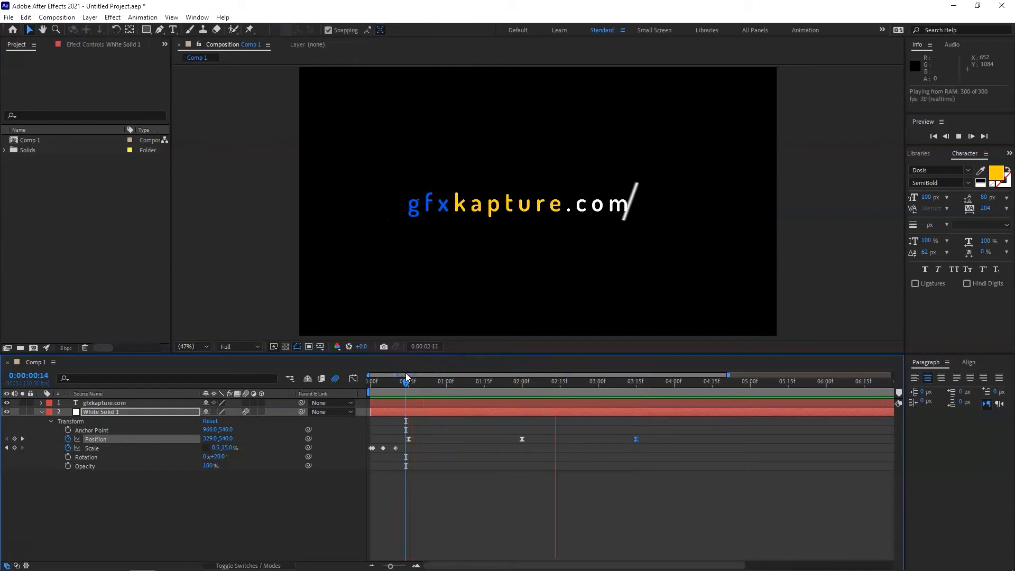
pyautogui.press('space')
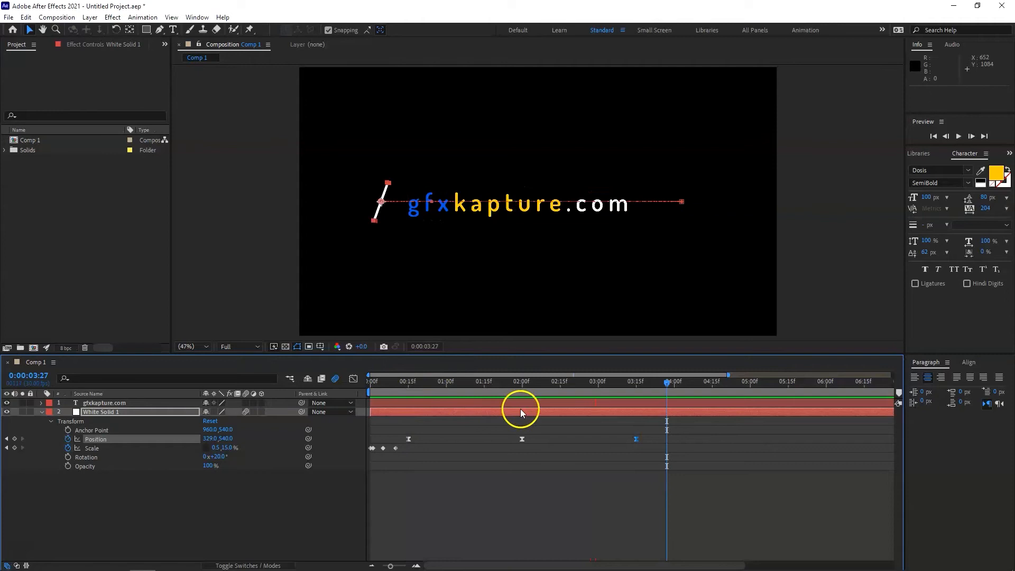
# Step: Shape the speed curve between the last two Position keyframes into a sharp central peak by extending their easing handles
pyautogui.click(636, 427)
pyautogui.moveTo(651, 435); pyautogui.dragTo(518, 447)
pyautogui.click(353, 379)
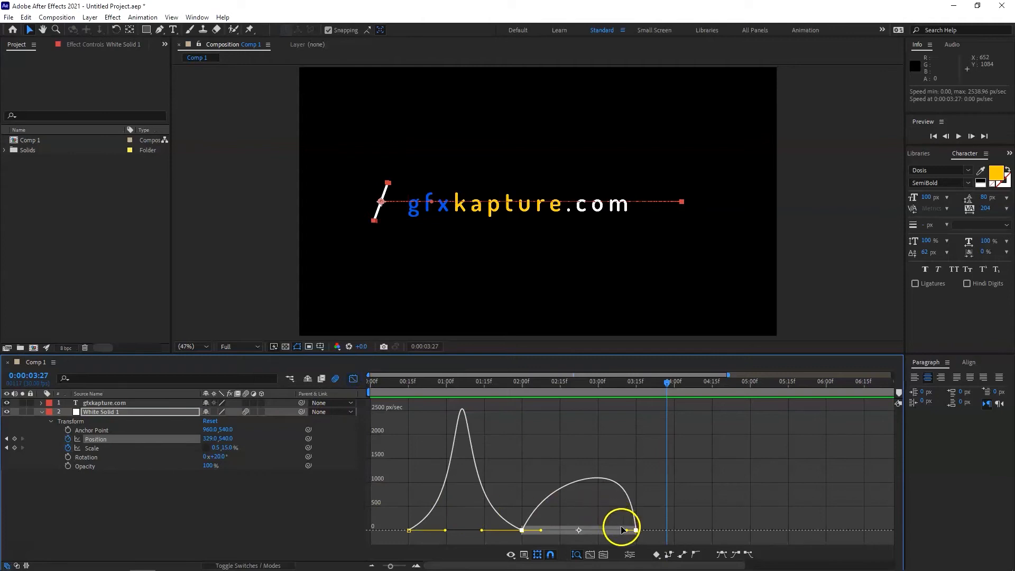
pyautogui.moveTo(540, 529); pyautogui.dragTo(588, 530)
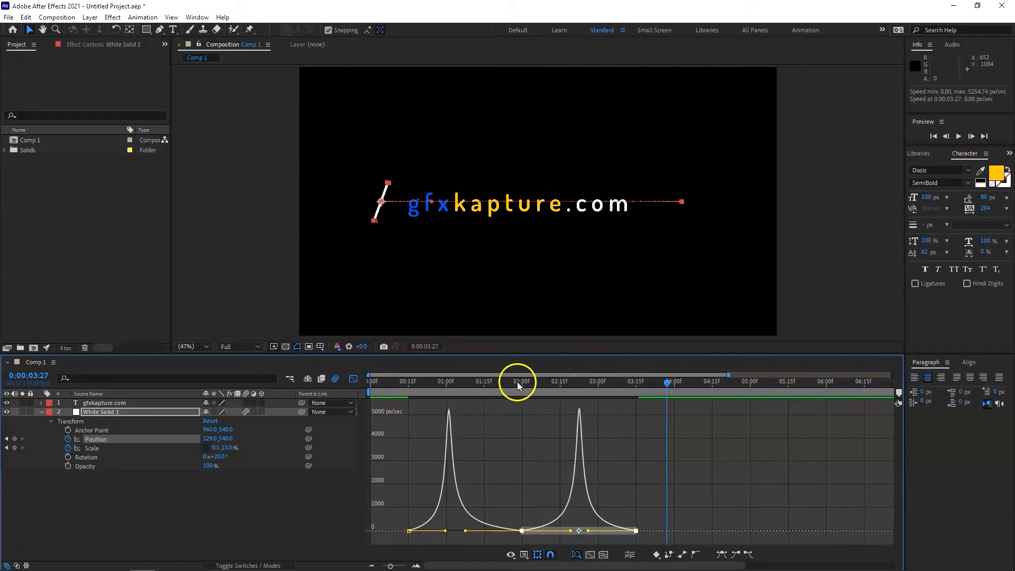
# Step: Return to the keyframe view and preview both eased sweeps of the slash from the first frame
pyautogui.moveTo(665, 383); pyautogui.dragTo(337, 399)
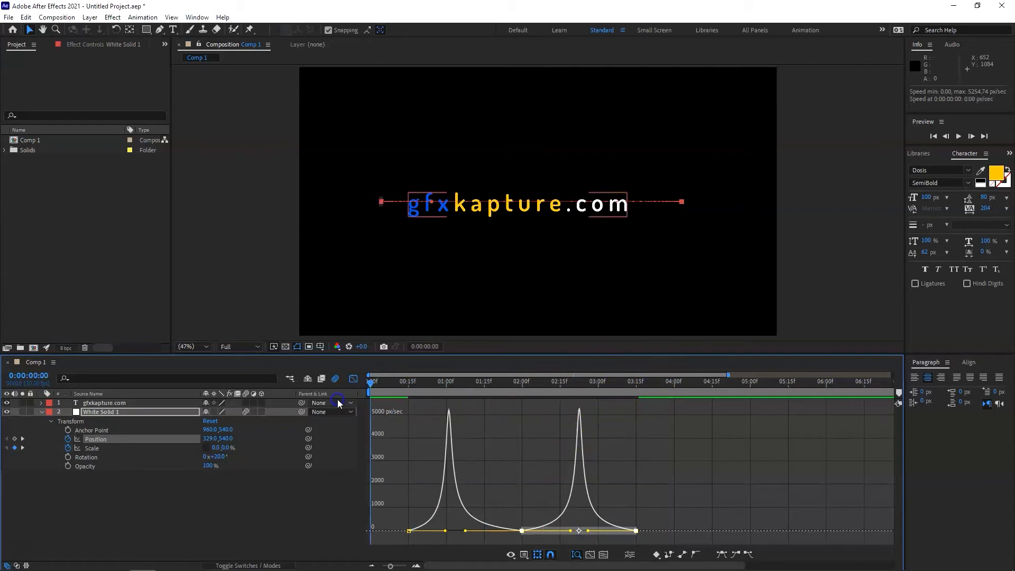
pyautogui.click(254, 238)
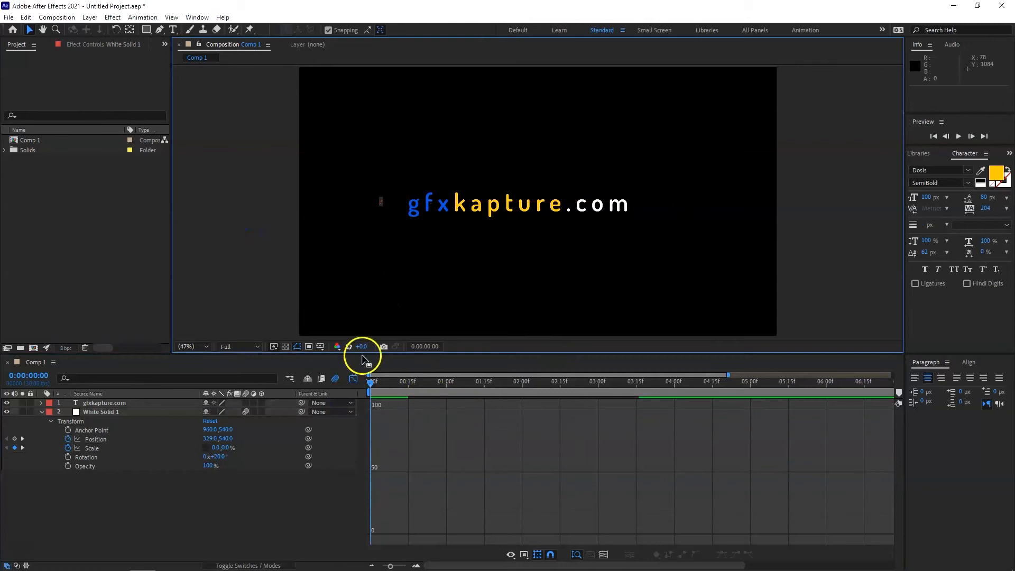
pyautogui.click(353, 380)
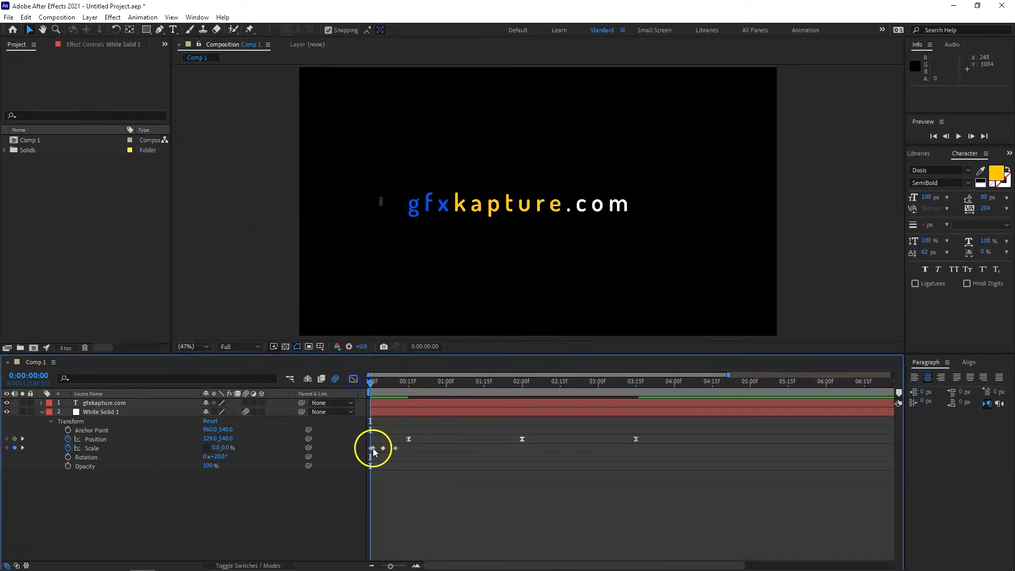
pyautogui.press('space')
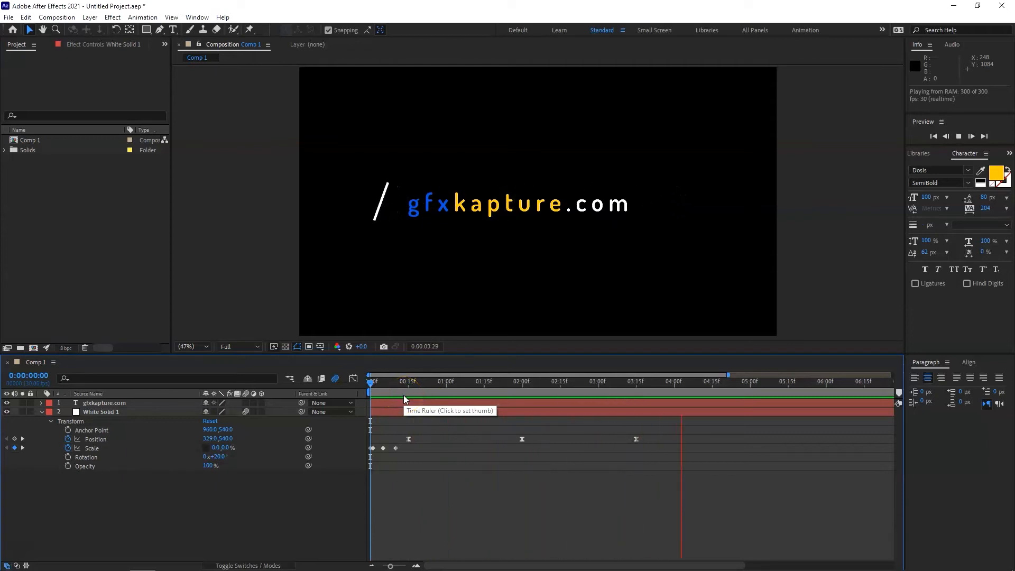
pyautogui.click(420, 420)
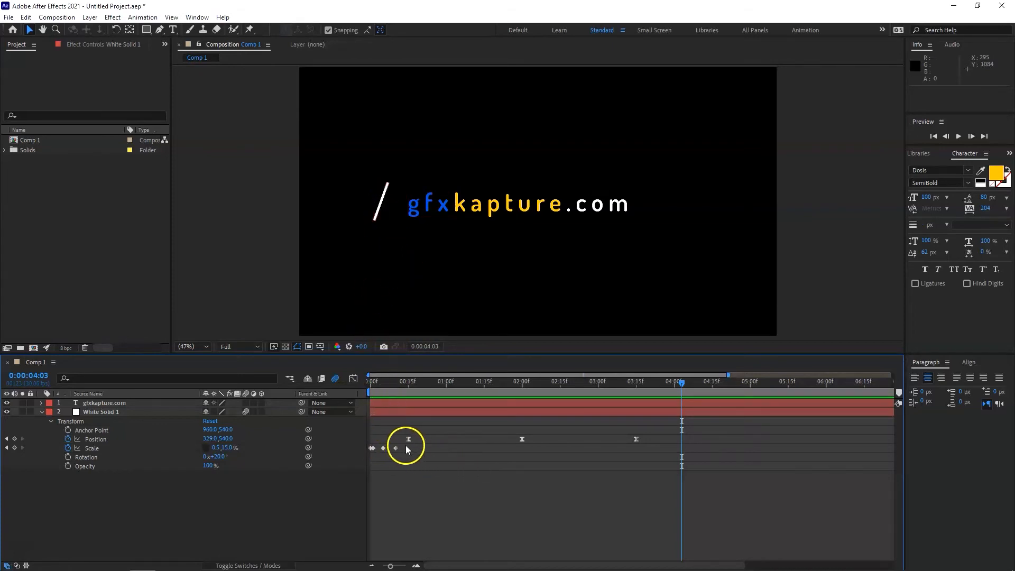
# Step: Copy the slash's four opening Scale keyframes and paste them at 0:00:03:15
pyautogui.moveTo(406, 445); pyautogui.dragTo(362, 454)
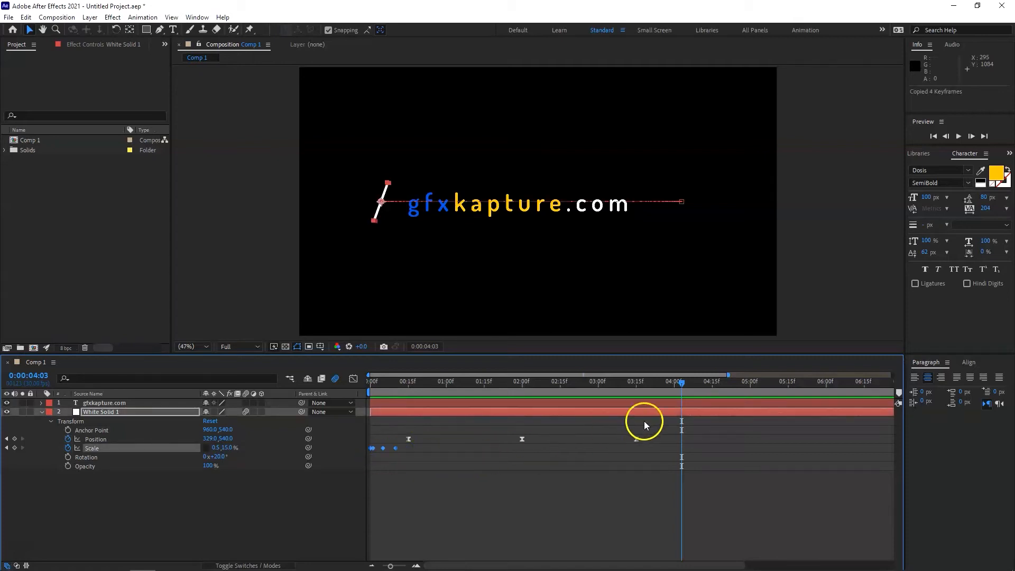
pyautogui.moveTo(683, 387); pyautogui.dragTo(639, 387)
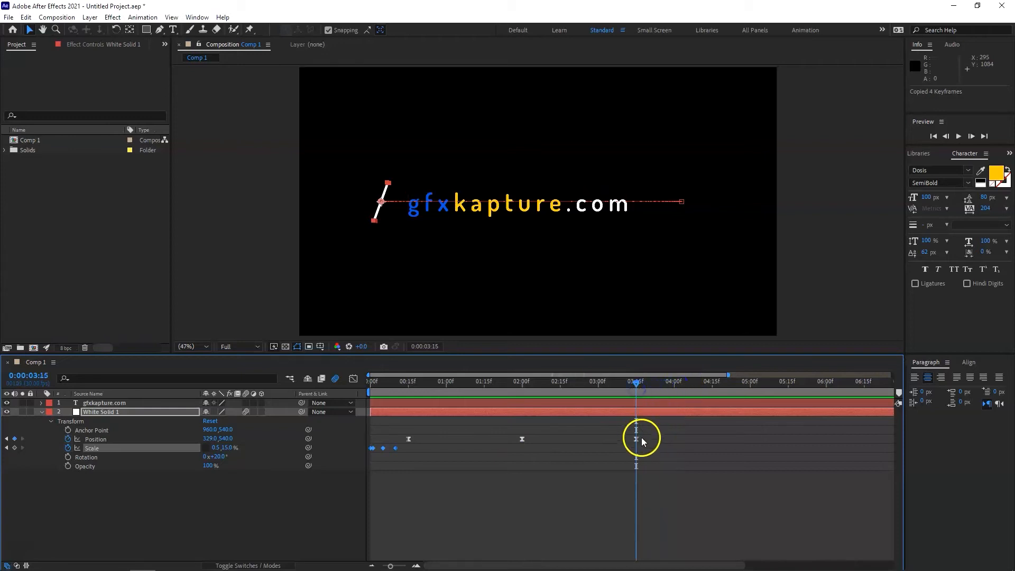
pyautogui.hotkey('ctrl', 'v')
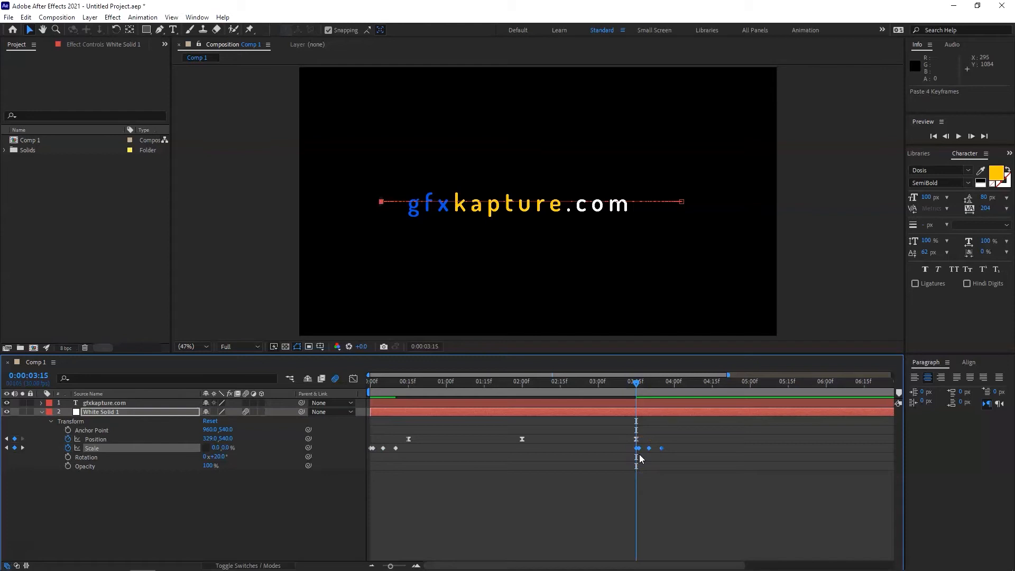
# Step: Time-reverse the pasted Scale keyframes so the slash scales out after its return sweep
pyautogui.click(640, 462)
pyautogui.click(648, 449)
pyautogui.rightClick(648, 449)
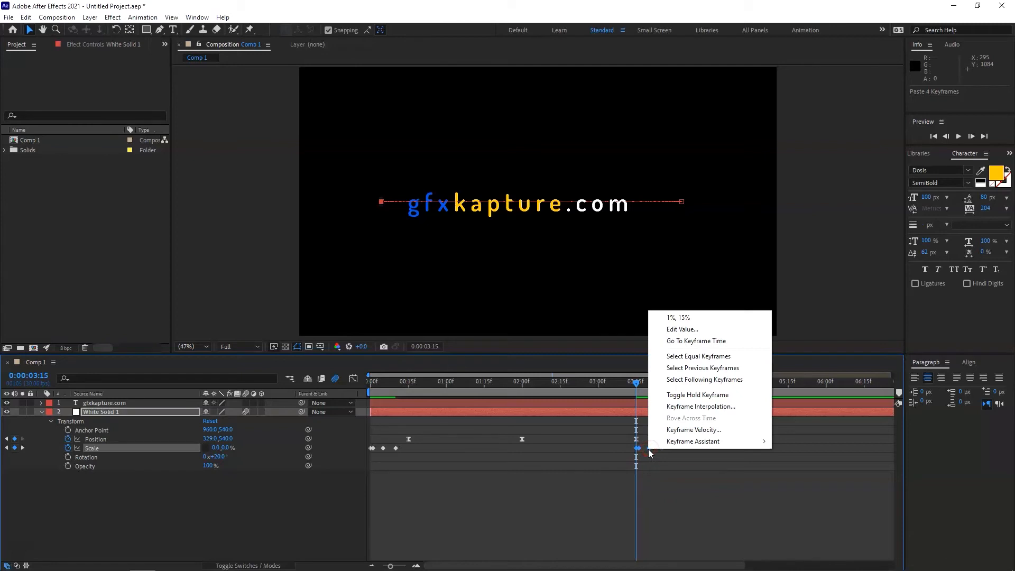
pyautogui.click(687, 446)
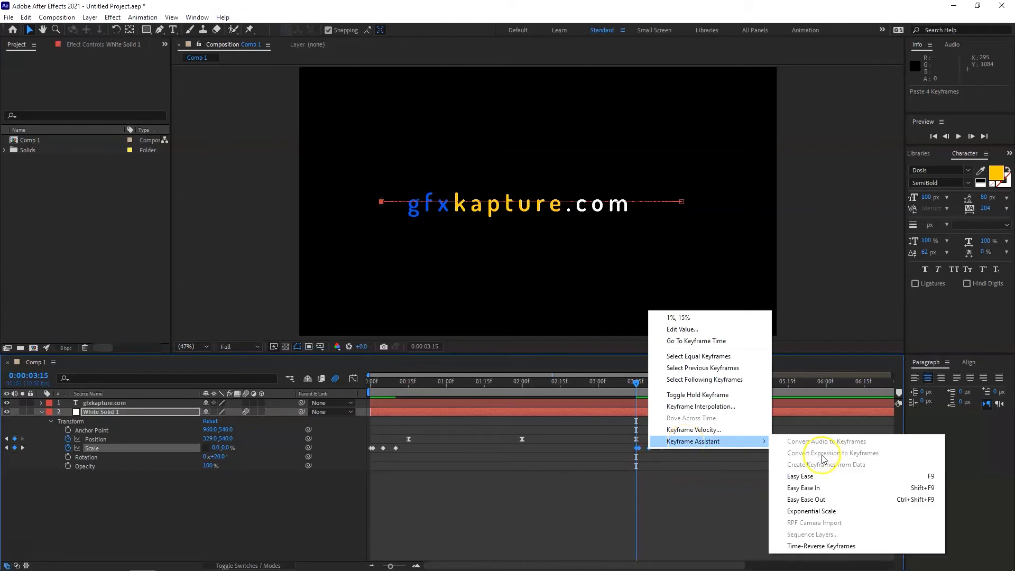
pyautogui.click(837, 550)
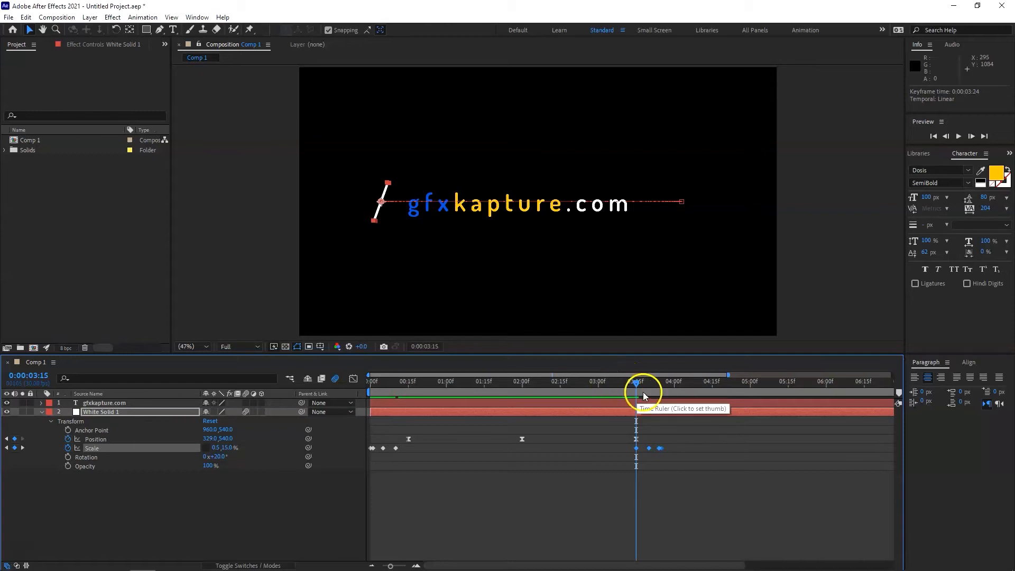
# Step: Preview the complete slash animation from the first frame, including the scale-out at the end
pyautogui.moveTo(636, 382); pyautogui.dragTo(326, 382)
pyautogui.click(373, 415)
pyautogui.press('space')
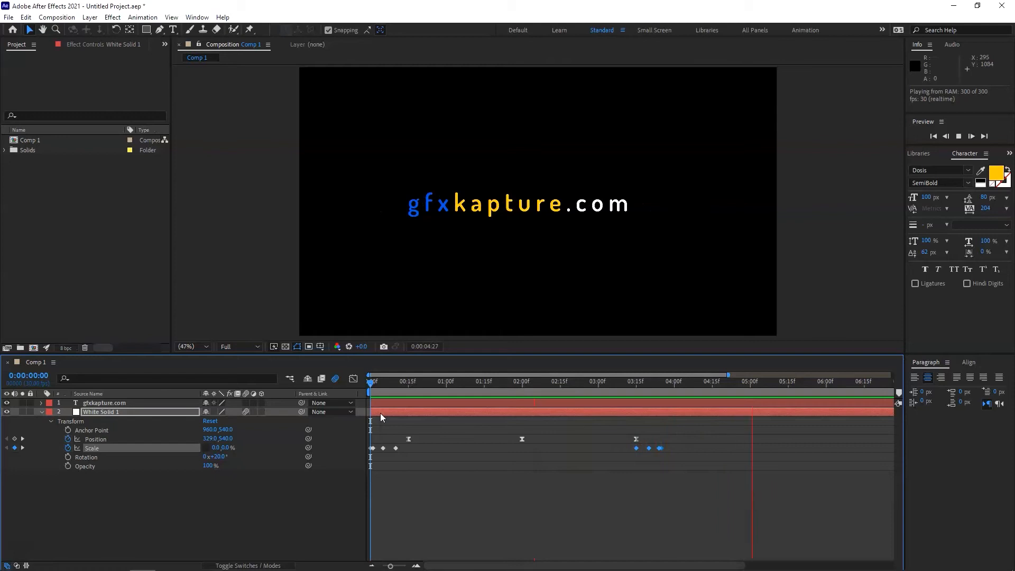
pyautogui.click(336, 422)
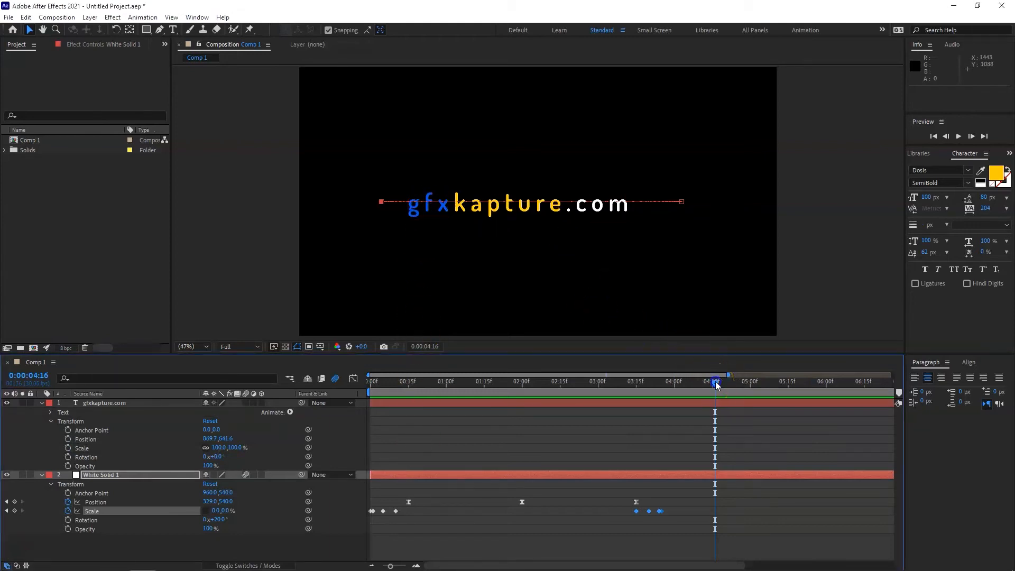
# Step: At 0:00:00:13, draw a tall rectangular mask on the gfxkapture.com text layer just left of the slash
pyautogui.moveTo(715, 382)
pyautogui.mouseDown()
pyautogui.moveTo(388, 381)
pyautogui.moveTo(403, 381)
pyautogui.mouseUp()
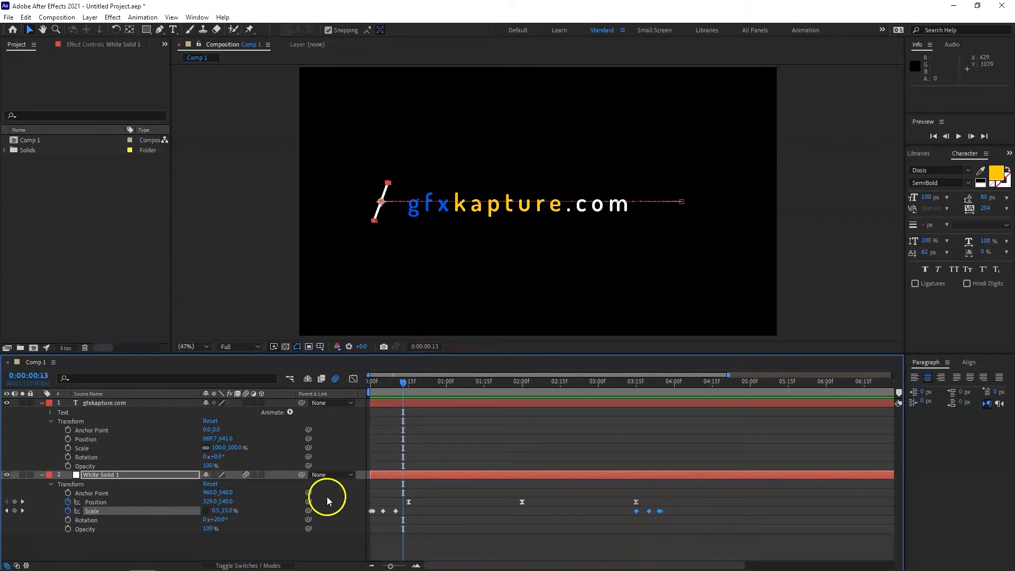
pyautogui.click(99, 404)
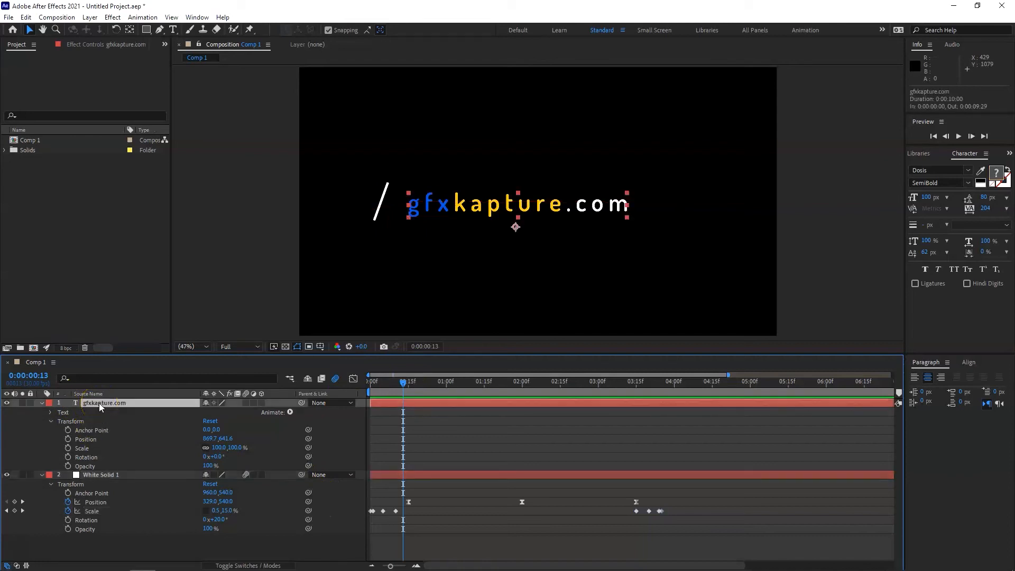
pyautogui.click(147, 31)
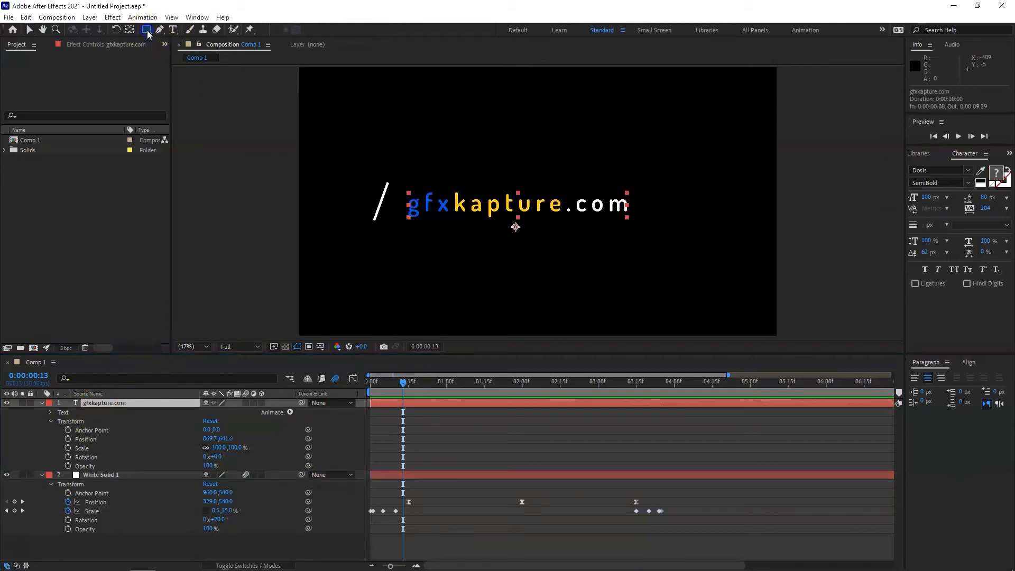
pyautogui.click(147, 30)
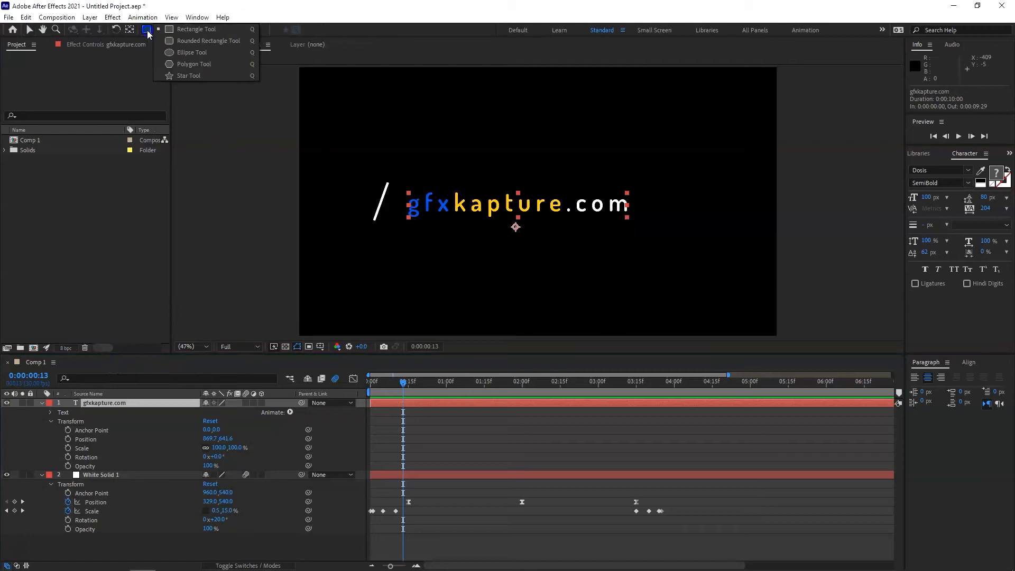
pyautogui.click(179, 29)
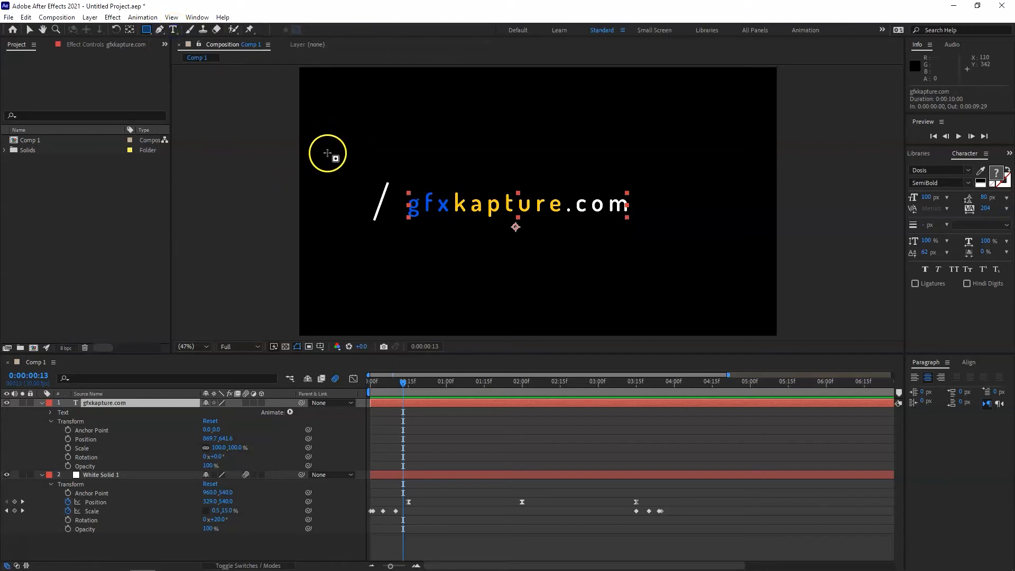
pyautogui.moveTo(311, 142)
pyautogui.mouseDown()
pyautogui.moveTo(344, 142)
pyautogui.moveTo(356, 288)
pyautogui.moveTo(362, 253)
pyautogui.mouseUp()
# Step: Reshape the text layer's mask by moving its two right-hand corner points so that edge slants alongside the slash
pyautogui.click(29, 30)
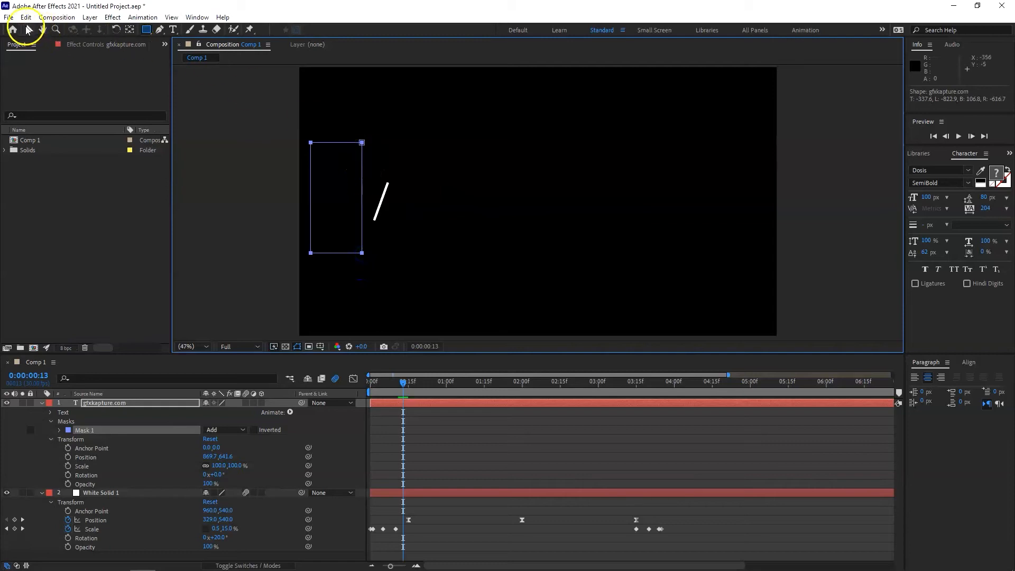
pyautogui.click(362, 143)
pyautogui.click(362, 253)
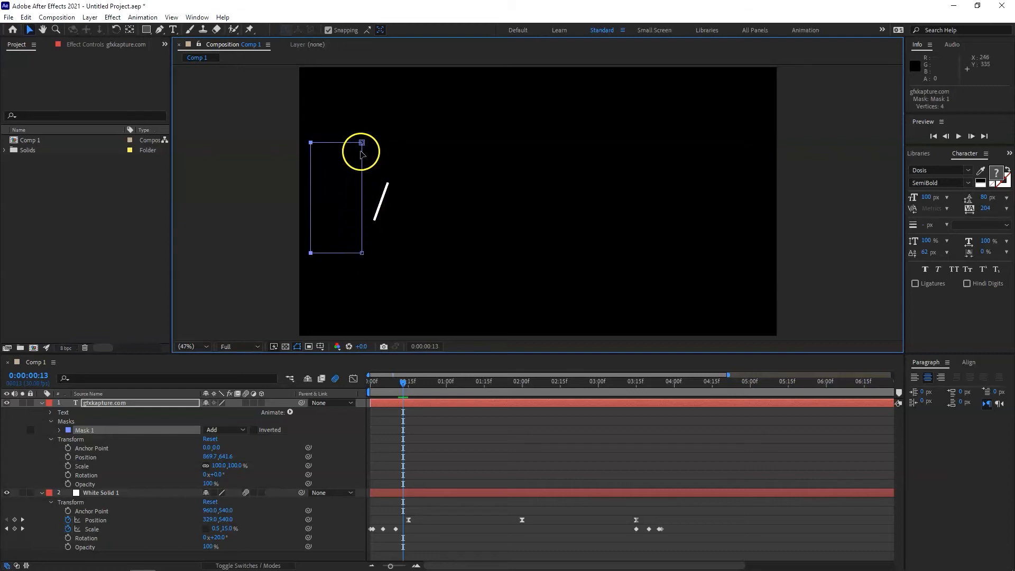
pyautogui.moveTo(362, 143); pyautogui.dragTo(386, 148)
pyautogui.moveTo(362, 253); pyautogui.dragTo(358, 256)
pyautogui.moveTo(385, 144); pyautogui.dragTo(395, 144)
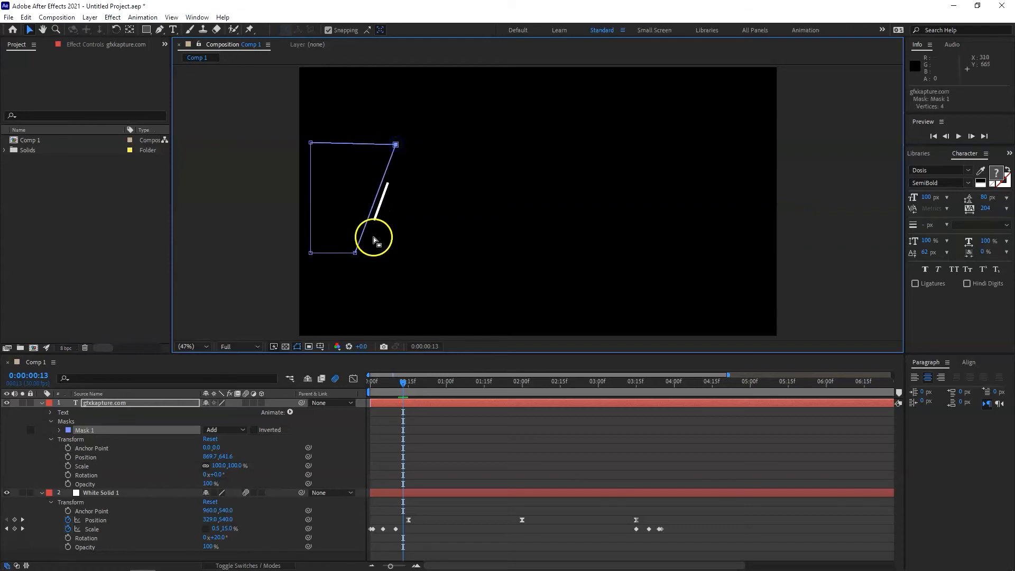
pyautogui.moveTo(356, 254); pyautogui.dragTo(359, 255)
# Step: Fine-tune the mask's upper-right and lower-right points so the slanted edge runs parallel to and touches the slash
pyautogui.scroll(3, 364, 222)
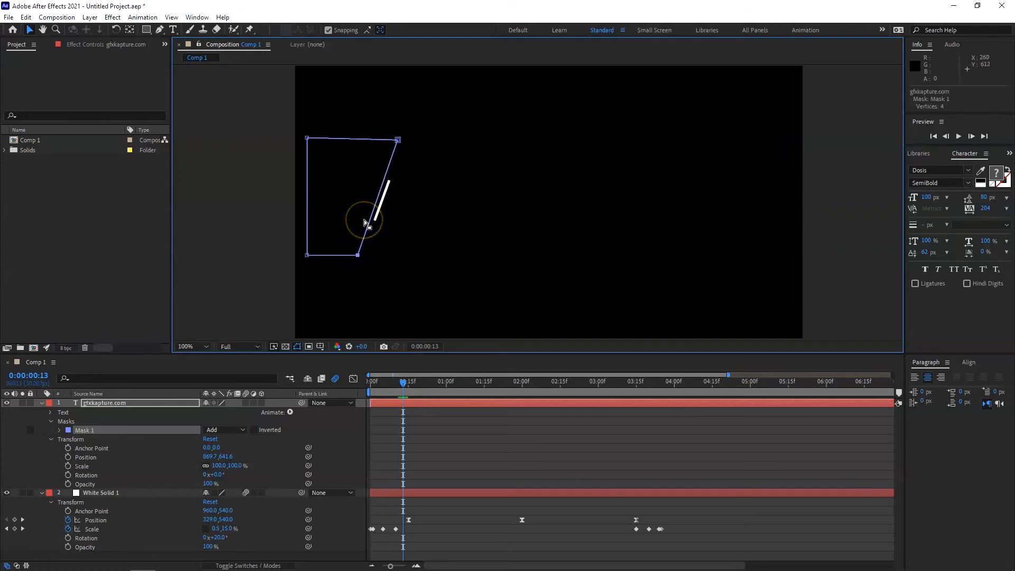
pyautogui.click(353, 291)
pyautogui.moveTo(353, 291); pyautogui.dragTo(360, 290)
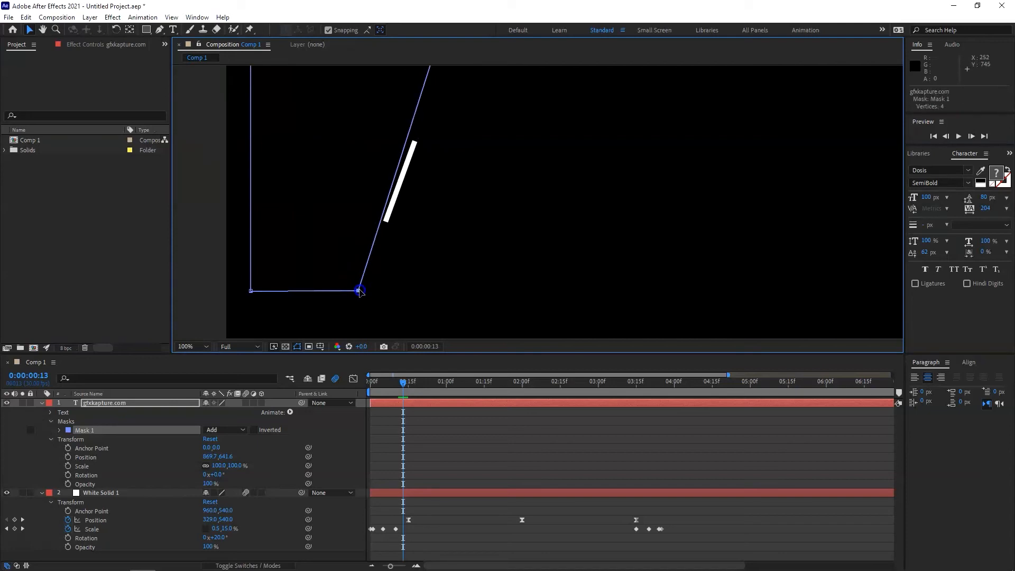
pyautogui.moveTo(512, 182); pyautogui.dragTo(495, 265)
pyautogui.moveTo(415, 155); pyautogui.dragTo(423, 147)
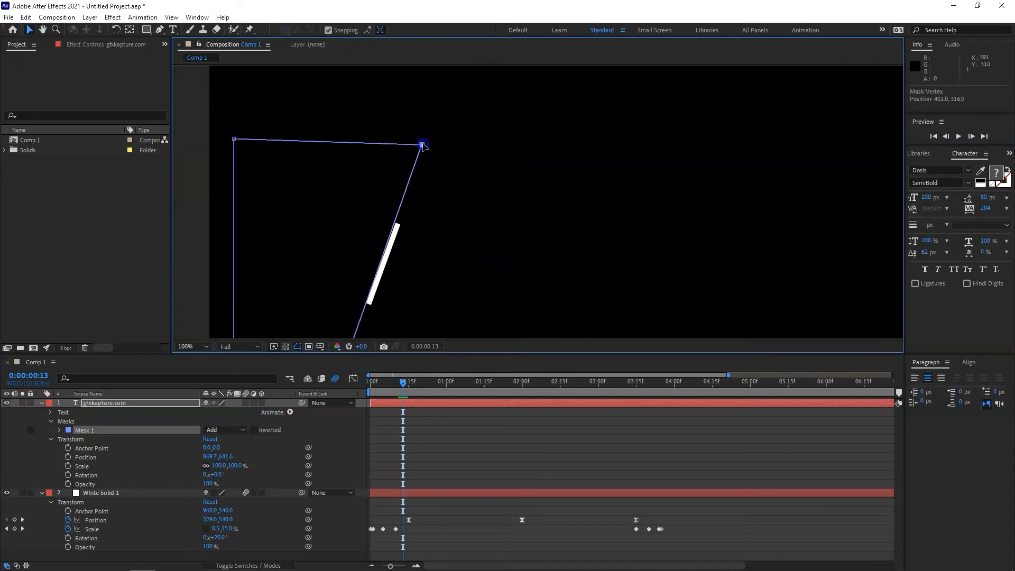
pyautogui.moveTo(430, 237); pyautogui.dragTo(448, 195)
pyautogui.click(348, 330)
pyautogui.moveTo(348, 330); pyautogui.dragTo(357, 261)
pyautogui.moveTo(463, 185); pyautogui.dragTo(444, 283)
pyautogui.moveTo(412, 161); pyautogui.dragTo(414, 160)
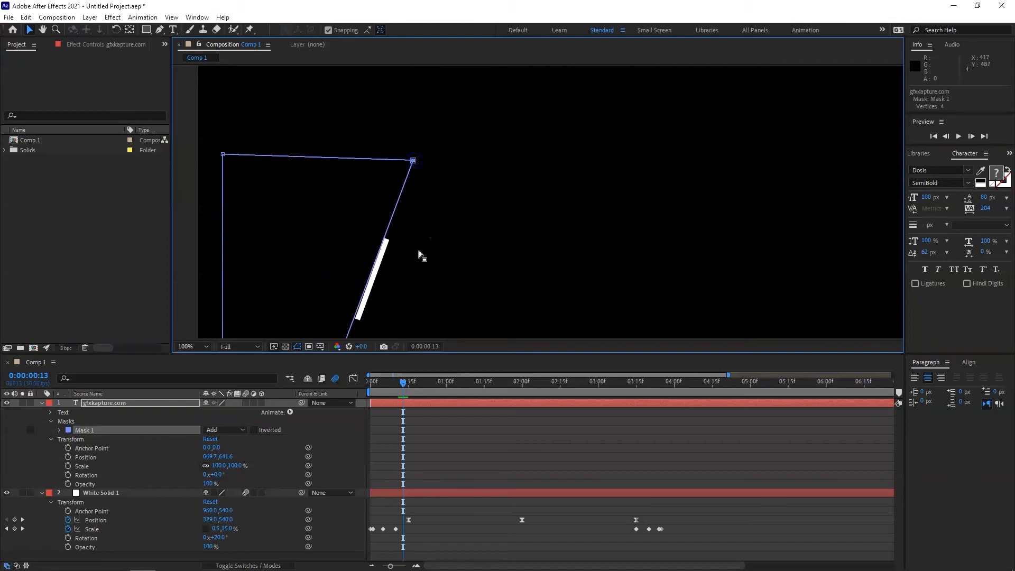
# Step: Turn on Mask Path keyframing for the gfxkapture.com layer's mask at 0:00:00:13
pyautogui.scroll(-2, 419, 252)
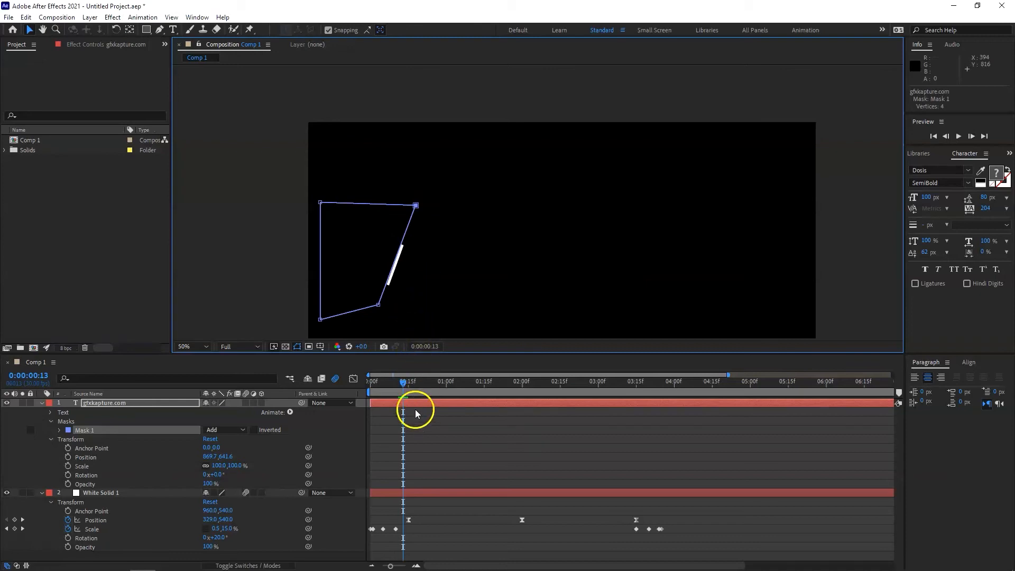
pyautogui.click(59, 430)
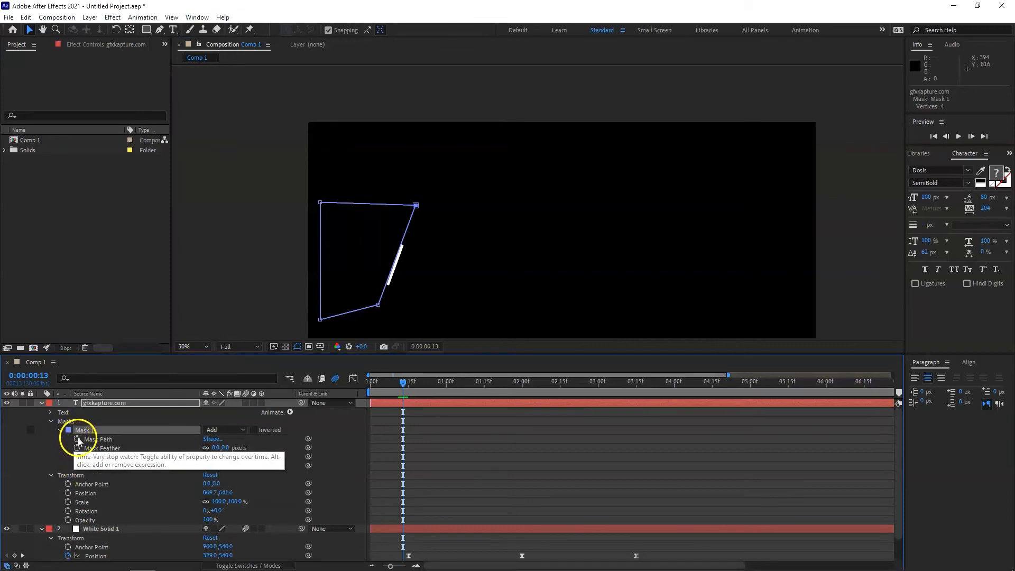
pyautogui.click(78, 440)
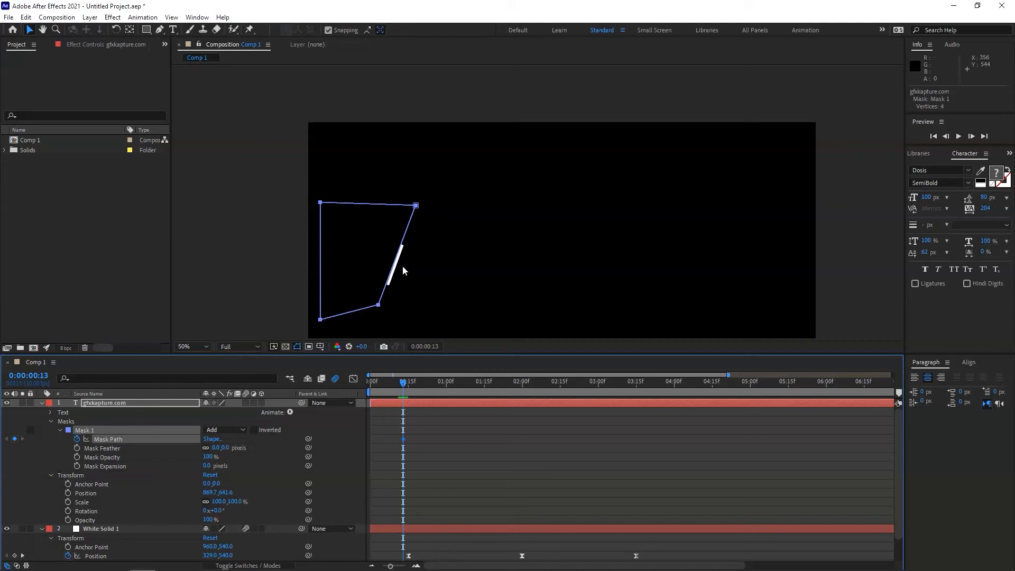
# Step: Advance the composition to 0:00:00:18 and give the composition preview more height above the timeline
pyautogui.press('pagedown')
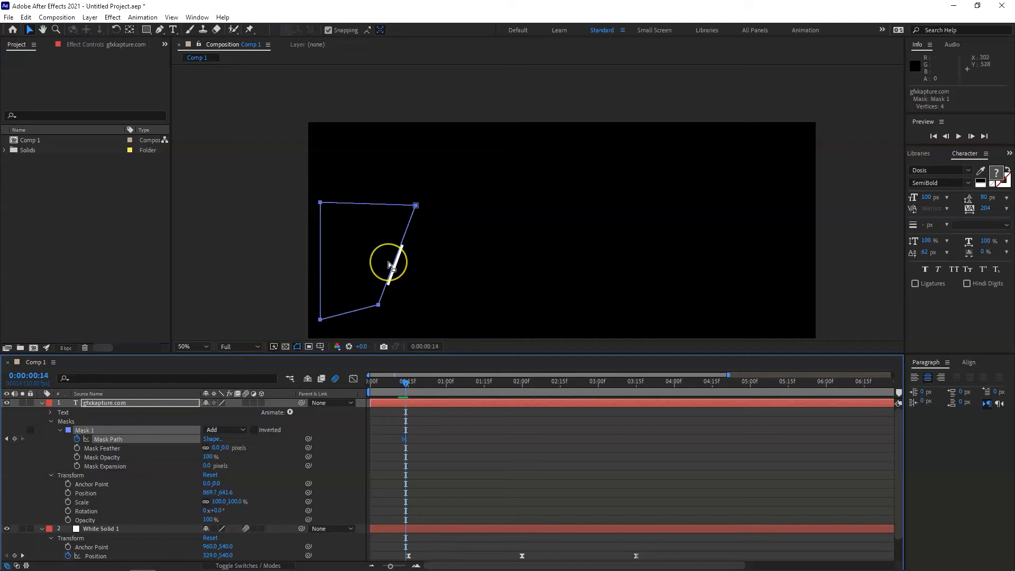
pyautogui.press('pagedown')
pyautogui.press('pagedown')
pyautogui.press('pagedown')
pyautogui.press('pagedown')
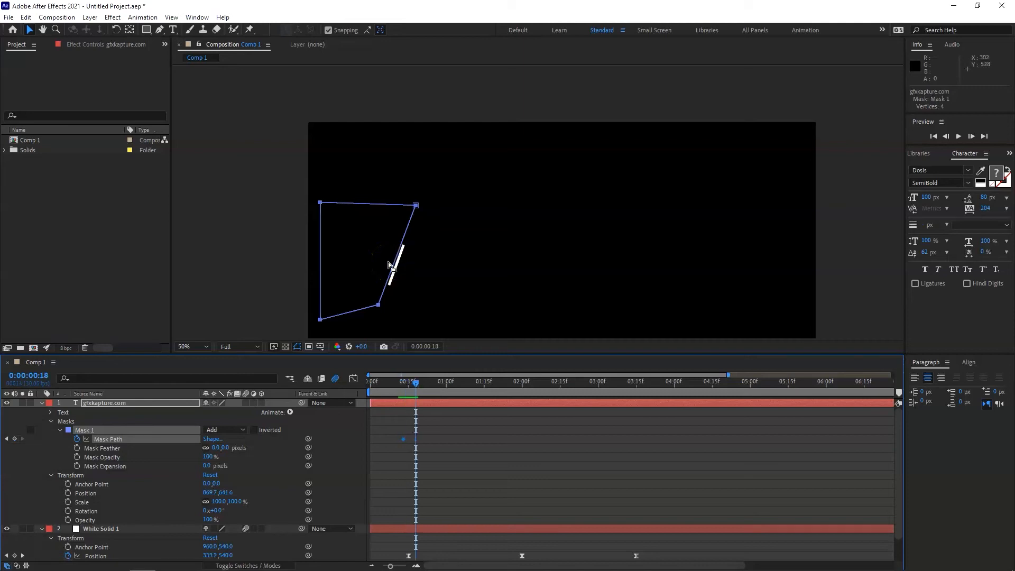
pyautogui.moveTo(368, 354); pyautogui.dragTo(363, 399)
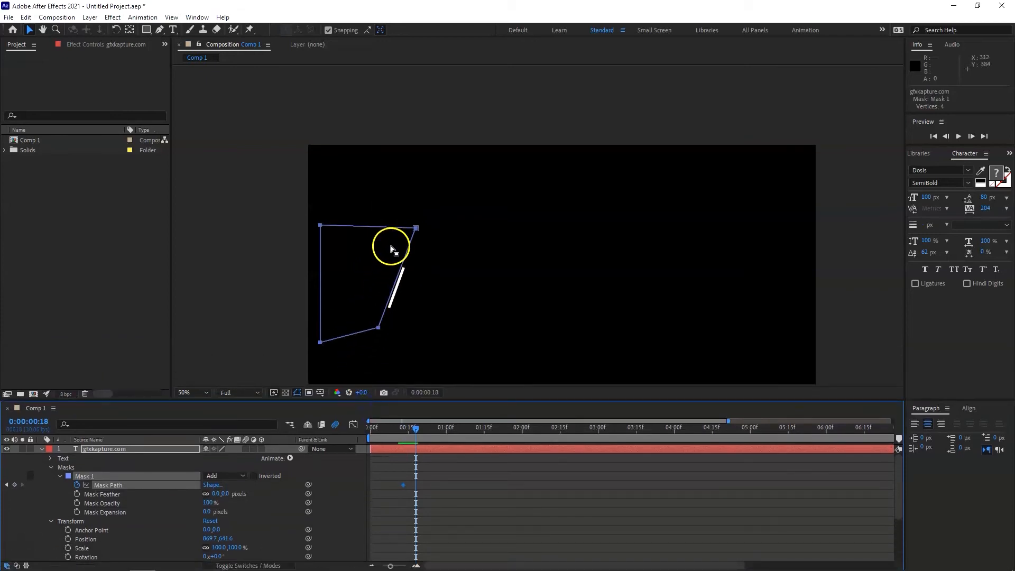
# Step: Keyframe the text mask at 0:00:00:18 by nudging its two slanted-edge points rightward toward the slash, and advance to 0:00:00:19
pyautogui.click(416, 229)
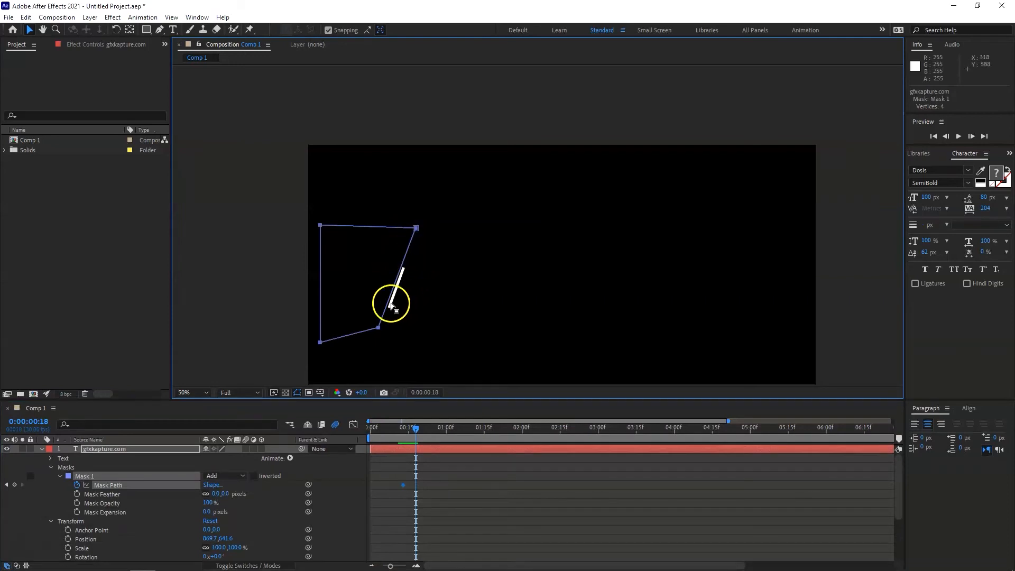
pyautogui.click(101, 477)
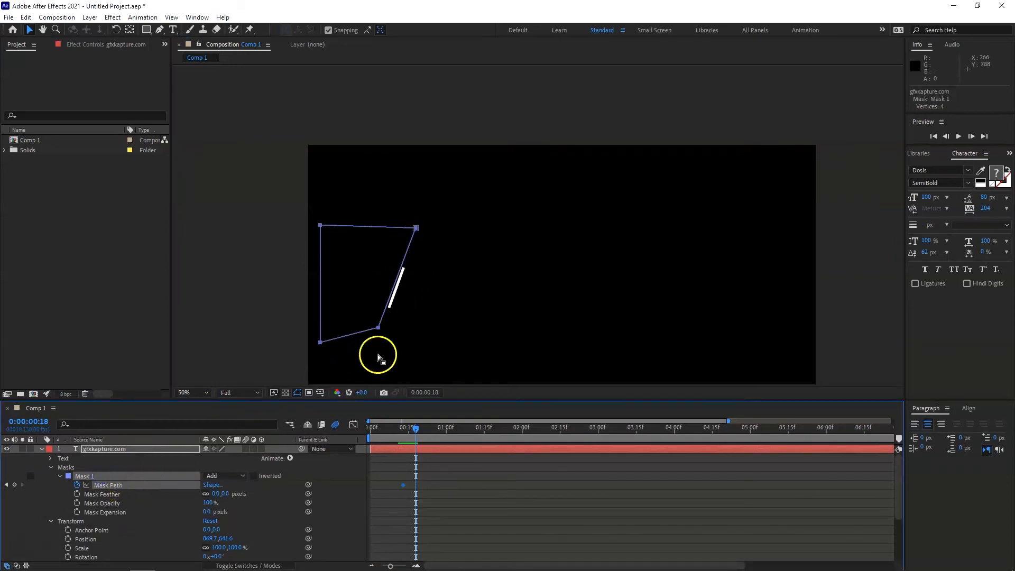
pyautogui.click(377, 327)
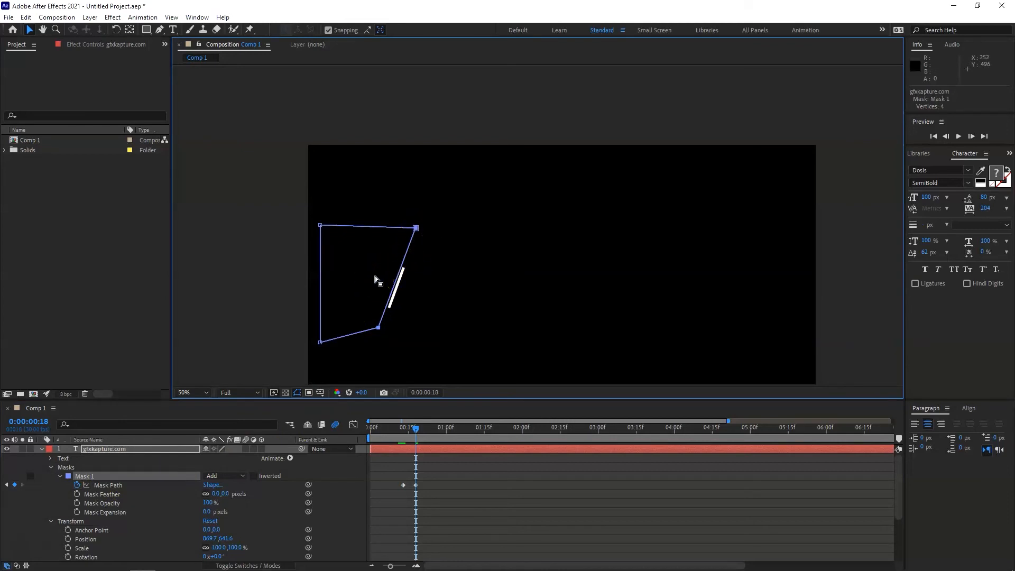
pyautogui.press('Right')
pyautogui.press('Right')
pyautogui.press('Right')
pyautogui.press('Right')
pyautogui.press('pagedown')
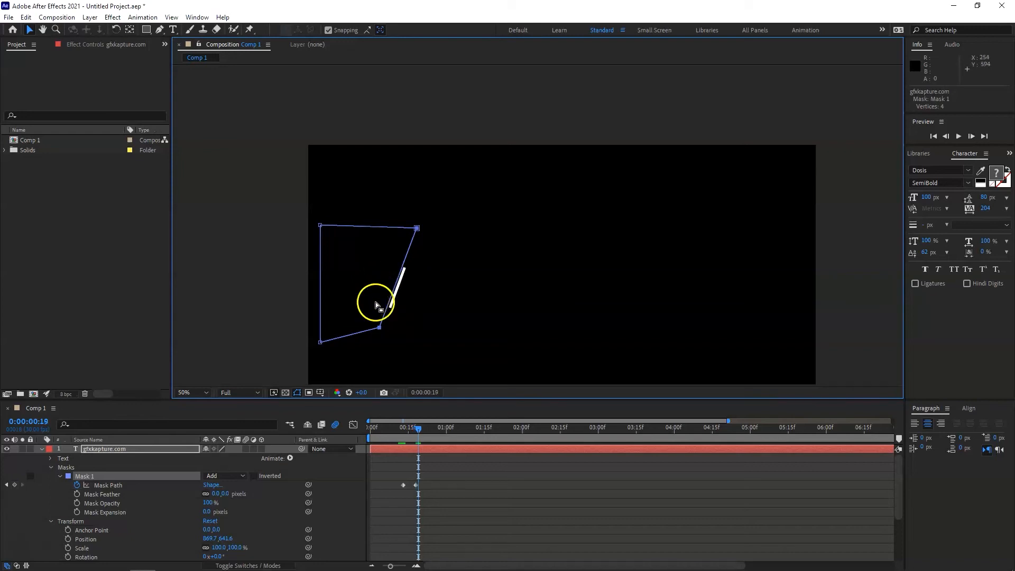
# Step: Keyframe the text mask frame by frame from 0:00:00:19 to 0:00:01:01, nudging its two slanted-edge points rightward to follow the slash
pyautogui.press('Right')
pyautogui.press('Right')
pyautogui.press('Right')
pyautogui.press('Right')
pyautogui.press('pagedown')
pyautogui.press('Right')
pyautogui.press('Right')
pyautogui.press('Right')
pyautogui.press('pagedown')
pyautogui.press('Right')
pyautogui.press('Right')
pyautogui.press('Right')
pyautogui.press('pagedown')
pyautogui.press('Right')
pyautogui.press('Right')
pyautogui.press('Right')
pyautogui.press('Right')
pyautogui.press('pagedown')
pyautogui.press('Right')
pyautogui.press('Right')
pyautogui.press('Right')
pyautogui.press('Right')
pyautogui.press('Right')
pyautogui.press('Right')
pyautogui.press('Right')
pyautogui.press('Right')
pyautogui.press('pagedown')
pyautogui.press('Right')
pyautogui.press('Right')
pyautogui.press('Right')
pyautogui.press('Right')
pyautogui.press('Right')
pyautogui.press('Right')
pyautogui.press('Right')
pyautogui.press('pagedown')
pyautogui.press('Right')
pyautogui.press('Right')
pyautogui.press('Right')
pyautogui.press('Right')
pyautogui.press('Right')
pyautogui.press('Right')
pyautogui.press('Right')
pyautogui.press('pagedown')
pyautogui.press('Right')
pyautogui.press('Right')
pyautogui.press('Right')
pyautogui.press('Right')
pyautogui.press('Right')
pyautogui.press('Right')
pyautogui.press('Right')
pyautogui.press('Right')
pyautogui.press('pagedown')
pyautogui.press('Right')
pyautogui.press('Right')
pyautogui.press('Right')
pyautogui.press('Right')
pyautogui.press('Right')
pyautogui.press('Right')
pyautogui.press('Right')
pyautogui.press('Right')
pyautogui.press('pagedown')
pyautogui.press('Right')
pyautogui.press('Right')
pyautogui.press('Right')
pyautogui.press('Right')
pyautogui.press('Right')
pyautogui.press('Right')
pyautogui.press('Right')
pyautogui.press('Right')
pyautogui.press('Right')
pyautogui.press('Right')
pyautogui.press('Right')
pyautogui.press('Right')
pyautogui.press('Right')
pyautogui.press('Right')
pyautogui.press('Right')
pyautogui.press('Right')
pyautogui.press('Right')
pyautogui.press('Right')
pyautogui.press('Right')
pyautogui.press('Right')
pyautogui.press('Right')
pyautogui.press('Right')
pyautogui.press('Right')
pyautogui.press('Right')
pyautogui.press('Right')
pyautogui.press('Right')
pyautogui.press('pagedown')
pyautogui.press('Right')
pyautogui.press('Right')
pyautogui.press('Right')
pyautogui.press('Right')
pyautogui.press('Right')
pyautogui.press('Right')
pyautogui.press('Right')
pyautogui.press('Right')
pyautogui.press('Right')
pyautogui.press('Right')
pyautogui.press('Right')
pyautogui.press('Right')
pyautogui.press('Right')
pyautogui.press('Right')
pyautogui.press('Right')
pyautogui.press('Right')
pyautogui.press('Right')
pyautogui.press('Right')
pyautogui.press('Right')
pyautogui.press('Right')
pyautogui.press('pagedown')
pyautogui.press('Right')
pyautogui.press('Right')
pyautogui.press('Right')
pyautogui.press('Right')
pyautogui.press('Right')
pyautogui.press('Right')
pyautogui.press('Right')
pyautogui.press('Right')
pyautogui.press('Right')
pyautogui.press('Right')
pyautogui.press('Right')
pyautogui.press('Right')
pyautogui.press('Right')
pyautogui.press('Right')
pyautogui.press('Right')
pyautogui.press('Right')
pyautogui.press('Right')
pyautogui.press('Right')
pyautogui.press('Right')
pyautogui.press('Right')
pyautogui.press('pagedown')
pyautogui.press('Right')
pyautogui.press('Right')
pyautogui.press('Right')
pyautogui.press('Right')
pyautogui.press('Right')
pyautogui.press('Right')
pyautogui.press('Right')
pyautogui.press('Right')
pyautogui.press('Right')
pyautogui.press('Right')
pyautogui.press('Right')
pyautogui.press('Right')
pyautogui.press('Right')
pyautogui.press('Right')
pyautogui.press('Right')
pyautogui.press('Right')
pyautogui.press('Right')
pyautogui.press('Right')
pyautogui.press('Right')
pyautogui.press('Right')
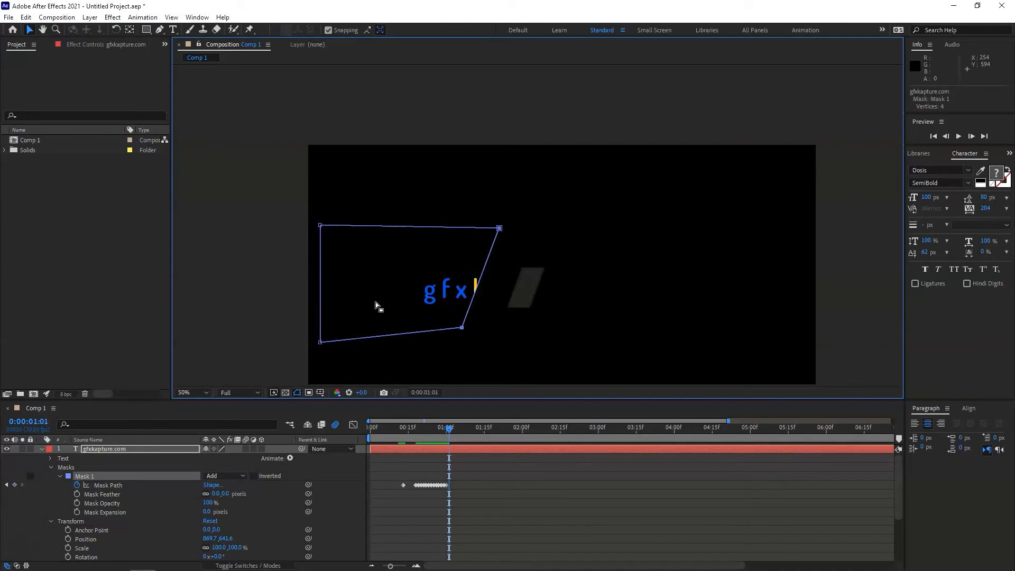
# Step: Keyframe the text mask at 0:00:01:02 by nudging its two slanted-edge points rightward toward the slash
pyautogui.press('pagedown')
pyautogui.press('Right')
pyautogui.press('Right')
pyautogui.press('Right')
pyautogui.press('Right')
pyautogui.press('Right')
pyautogui.press('Right')
pyautogui.press('Right')
pyautogui.press('Right')
pyautogui.press('Right')
pyautogui.press('Right')
pyautogui.press('Right')
pyautogui.press('Right')
pyautogui.press('Right')
pyautogui.press('Right')
pyautogui.press('Right')
pyautogui.press('Right')
pyautogui.press('Right')
pyautogui.press('Right')
pyautogui.press('Right')
pyautogui.press('Right')
pyautogui.press('Right')
pyautogui.press('Right')
pyautogui.press('Right')
pyautogui.press('Right')
pyautogui.press('Right')
pyautogui.press('Right')
pyautogui.press('Right')
pyautogui.press('Right')
pyautogui.press('Right')
pyautogui.press('Right')
pyautogui.press('Right')
pyautogui.press('Right')
pyautogui.press('Right')
pyautogui.press('Right')
pyautogui.press('Right')
pyautogui.press('Right')
pyautogui.press('Right')
pyautogui.press('Right')
pyautogui.press('Right')
pyautogui.press('Right')
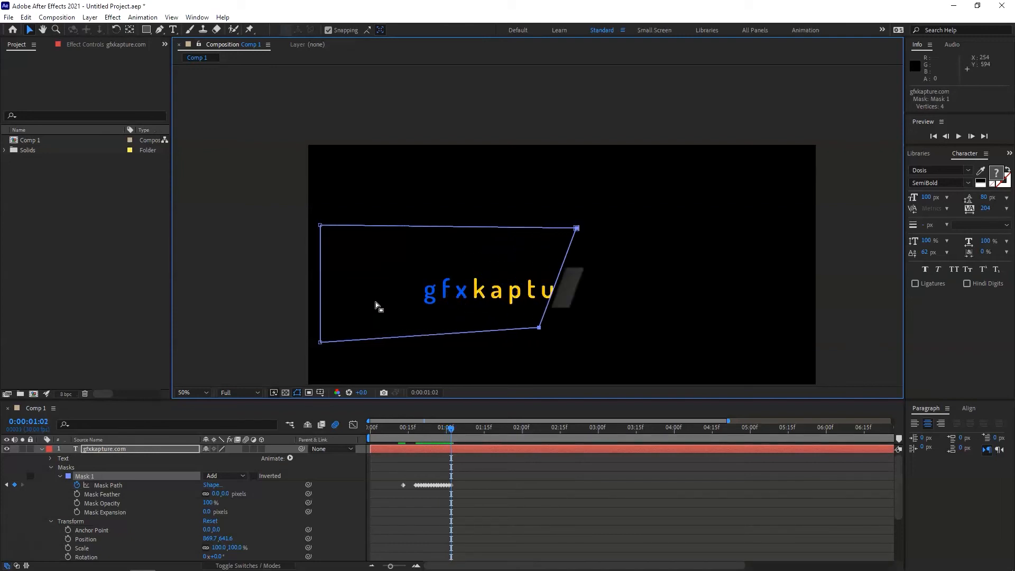
# Step: Keyframe the text mask at 0:00:01:03 by nudging its two slanted-edge points rightward to keep up with the slash
pyautogui.press('pagedown')
pyautogui.press('Right')
pyautogui.press('Right')
pyautogui.press('Right')
pyautogui.press('Right')
pyautogui.press('Right')
pyautogui.press('Right')
pyautogui.press('Right')
pyautogui.press('Right')
pyautogui.press('Right')
pyautogui.press('Right')
pyautogui.press('Right')
pyautogui.press('Right')
pyautogui.press('Right')
pyautogui.press('Right')
pyautogui.press('Right')
pyautogui.press('Right')
pyautogui.press('Right')
pyautogui.press('Right')
pyautogui.press('Right')
pyautogui.press('Right')
pyautogui.press('Right')
pyautogui.press('Right')
pyautogui.press('Right')
pyautogui.press('Right')
pyautogui.press('Right')
pyautogui.press('Right')
pyautogui.press('Right')
pyautogui.press('Right')
pyautogui.press('Right')
pyautogui.press('Right')
pyautogui.press('Right')
pyautogui.press('Right')
pyautogui.press('Right')
pyautogui.press('Right')
pyautogui.press('Right')
pyautogui.press('Right')
pyautogui.press('Right')
pyautogui.press('Right')
pyautogui.press('Right')
pyautogui.press('Right')
# Step: Step back and forth through the neighbouring frames to check the mask edge against the slash, ending at 0:00:01:04
pyautogui.press('pagedown')
pyautogui.press('pagedown')
pyautogui.press('pagedown')
pyautogui.press('pagedown')
pyautogui.press('pagedown')
pyautogui.press('pagedown')
pyautogui.press('pagedown')
pyautogui.press('pageup')
pyautogui.press('pageup')
pyautogui.press('pageup')
pyautogui.press('pageup')
pyautogui.press('pageup')
pyautogui.press('pageup')
pyautogui.press('pageup')
pyautogui.press('pageup')
pyautogui.press('pagedown')
pyautogui.press('pagedown')
# Step: Keyframe the text mask frame by frame from 0:00:01:04 to 0:00:01:24, nudging its two slanted-edge points rightward in larger increments to follow the slash
pyautogui.hotkey('shift', 'Right')
pyautogui.hotkey('shift', 'Right')
pyautogui.hotkey('shift', 'Right')
pyautogui.hotkey('shift', 'Right')
pyautogui.press('pagedown')
pyautogui.hotkey('shift', 'Right')
pyautogui.hotkey('shift', 'Right')
pyautogui.hotkey('shift', 'Right')
pyautogui.hotkey('shift', 'Right')
pyautogui.press('pagedown')
pyautogui.hotkey('shift', 'Right')
pyautogui.hotkey('shift', 'Right')
pyautogui.hotkey('shift', 'Right')
pyautogui.hotkey('shift', 'Right')
pyautogui.press('pagedown')
pyautogui.hotkey('shift', 'Right')
pyautogui.hotkey('shift', 'Right')
pyautogui.press('pagedown')
pyautogui.hotkey('shift', 'Right')
pyautogui.hotkey('shift', 'Right')
pyautogui.hotkey('shift', 'Right')
pyautogui.press('pagedown')
pyautogui.hotkey('shift', 'Right')
pyautogui.press('pagedown')
pyautogui.hotkey('shift', 'Right')
pyautogui.hotkey('shift', 'Right')
pyautogui.press('pagedown')
pyautogui.press('pagedown')
pyautogui.hotkey('shift', 'Right')
pyautogui.press('pagedown')
pyautogui.hotkey('shift', 'Right')
pyautogui.hotkey('shift', 'Right')
pyautogui.press('pagedown')
pyautogui.hotkey('shift', 'Right')
pyautogui.hotkey('shift', 'Right')
pyautogui.press('pagedown')
pyautogui.hotkey('shift', 'Right')
pyautogui.press('pagedown')
pyautogui.hotkey('shift', 'Right')
pyautogui.press('pagedown')
pyautogui.hotkey('shift', 'Right')
pyautogui.press('pagedown')
pyautogui.hotkey('shift', 'Right')
pyautogui.press('pagedown')
pyautogui.hotkey('shift', 'Right')
pyautogui.press('pagedown')
pyautogui.hotkey('shift', 'Right')
pyautogui.press('pagedown')
pyautogui.press('pagedown')
pyautogui.hotkey('shift', 'Right')
pyautogui.press('pagedown')
pyautogui.press('pagedown')
pyautogui.hotkey('shift', 'Right')
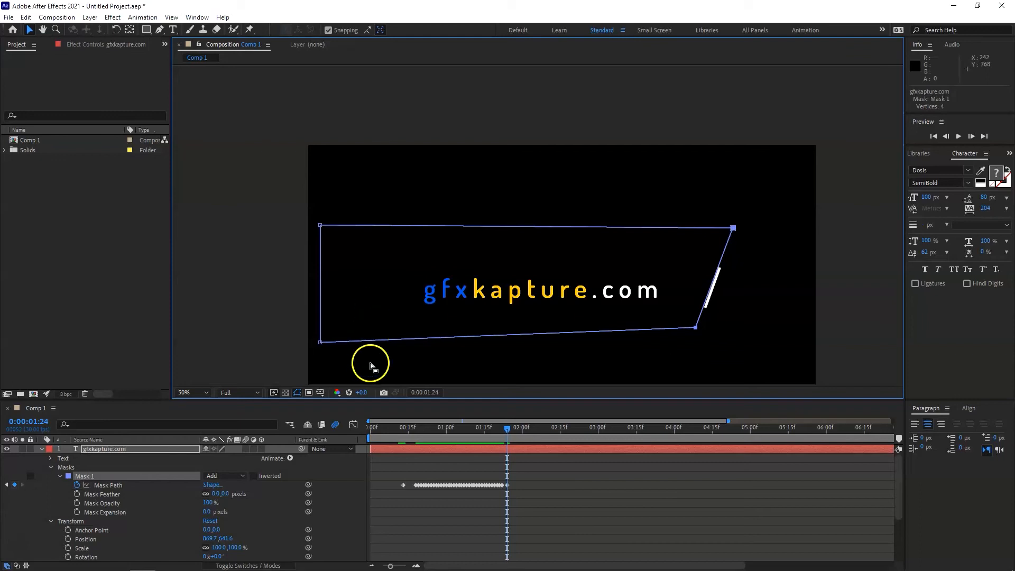
# Step: Give the timeline more height to show both layers' properties and fit the whole composition in the preview
pyautogui.moveTo(381, 399); pyautogui.dragTo(380, 328)
pyautogui.click(205, 322)
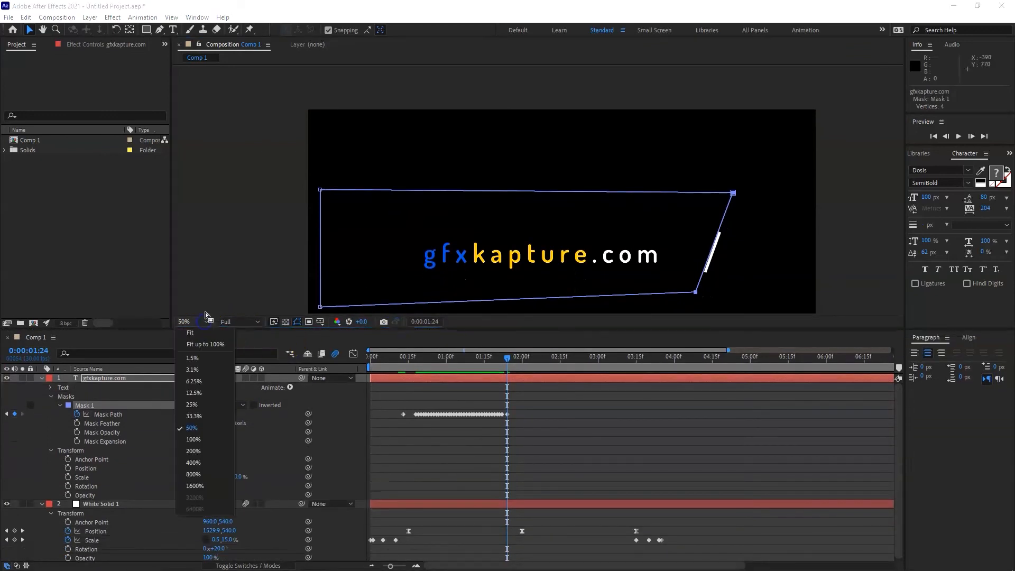
pyautogui.click(198, 338)
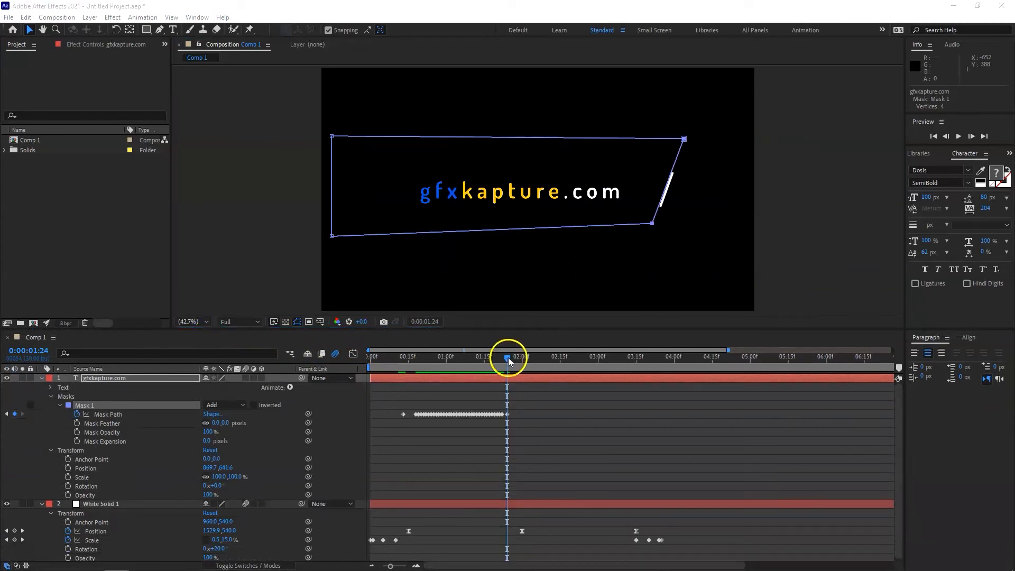
# Step: Play the composition from 0:00:00:00 to review the masked text reveal against the sweeping slash
pyautogui.moveTo(508, 362); pyautogui.dragTo(352, 361)
pyautogui.click(281, 259)
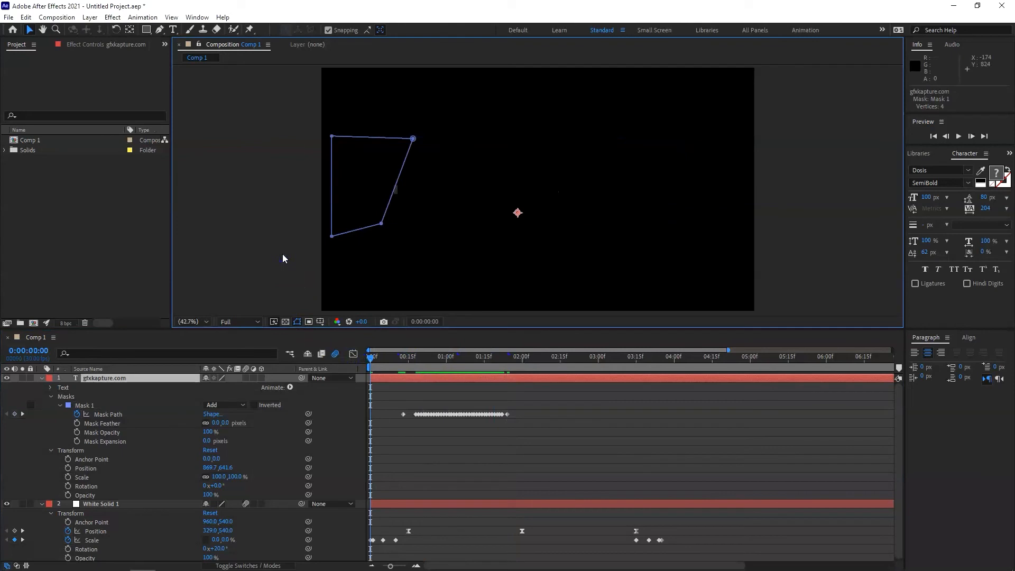
pyautogui.press('space')
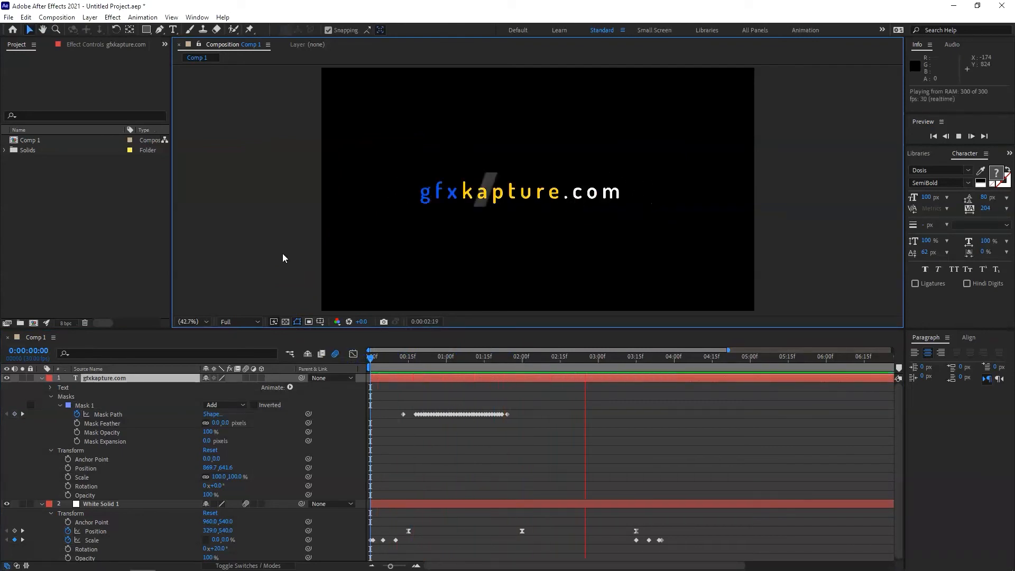
pyautogui.press('space')
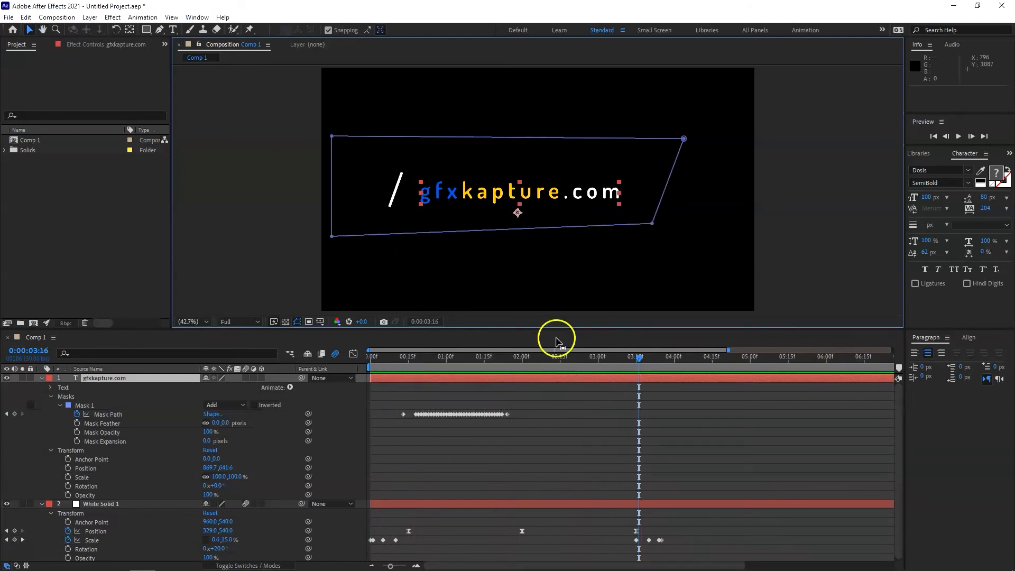
# Step: Add text mask path keyframes at 0:00:02:00 and 0:00:02:05 and select the mask's two slanted-edge points
pyautogui.moveTo(639, 362); pyautogui.dragTo(522, 370)
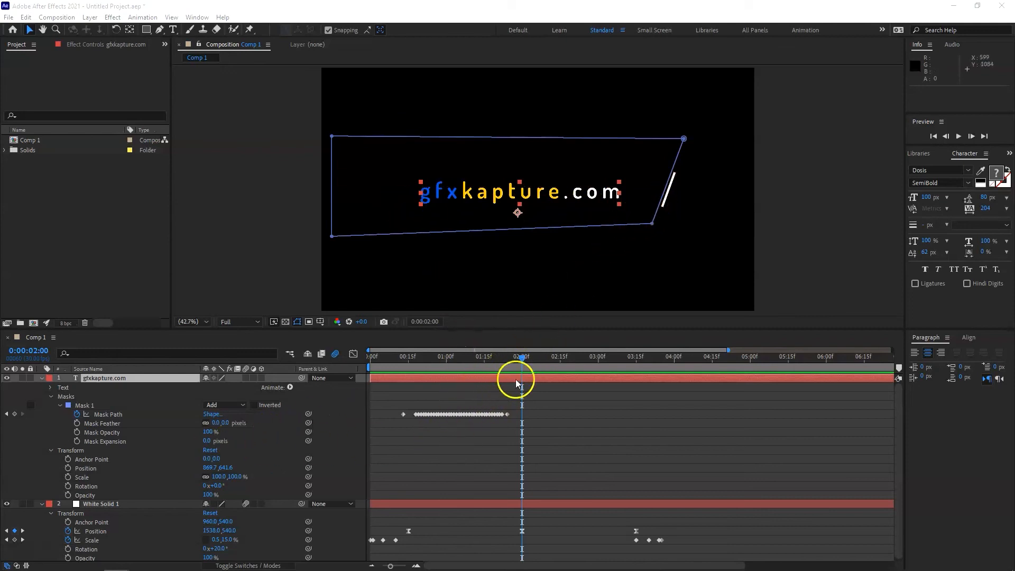
pyautogui.hotkey('alt', 'shift', 'm')
pyautogui.press('pagedown')
pyautogui.press('pagedown')
pyautogui.press('pagedown')
pyautogui.press('pagedown')
pyautogui.press('pagedown')
pyautogui.click(653, 226)
pyautogui.press('Left')
pyautogui.press('Left')
pyautogui.press('Left')
pyautogui.press('Left')
pyautogui.press('Right')
pyautogui.press('Right')
pyautogui.press('Right')
pyautogui.press('Right')
pyautogui.click(684, 139)
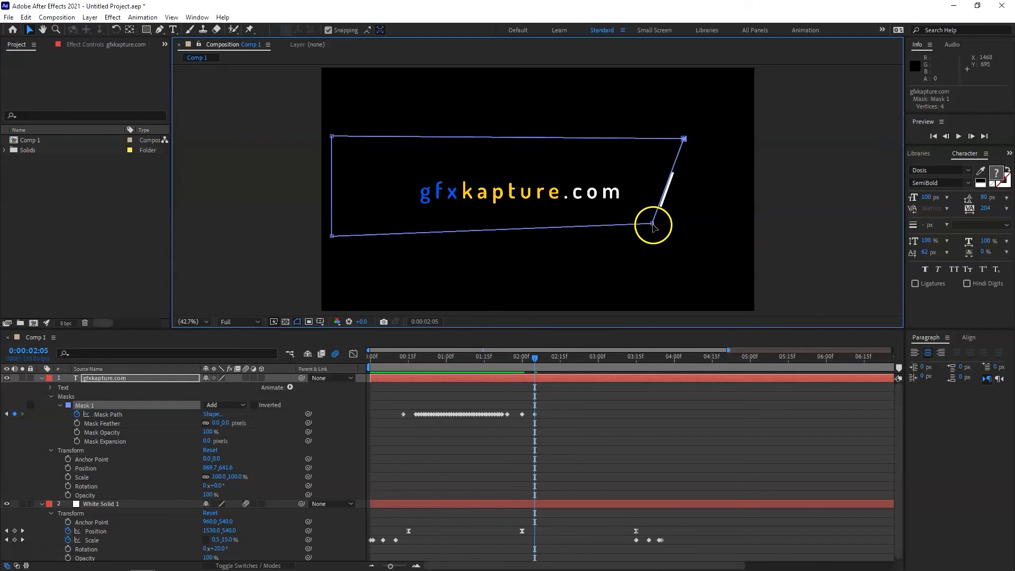
pyautogui.press('Left')
pyautogui.press('Left')
pyautogui.press('Left')
pyautogui.press('Left')
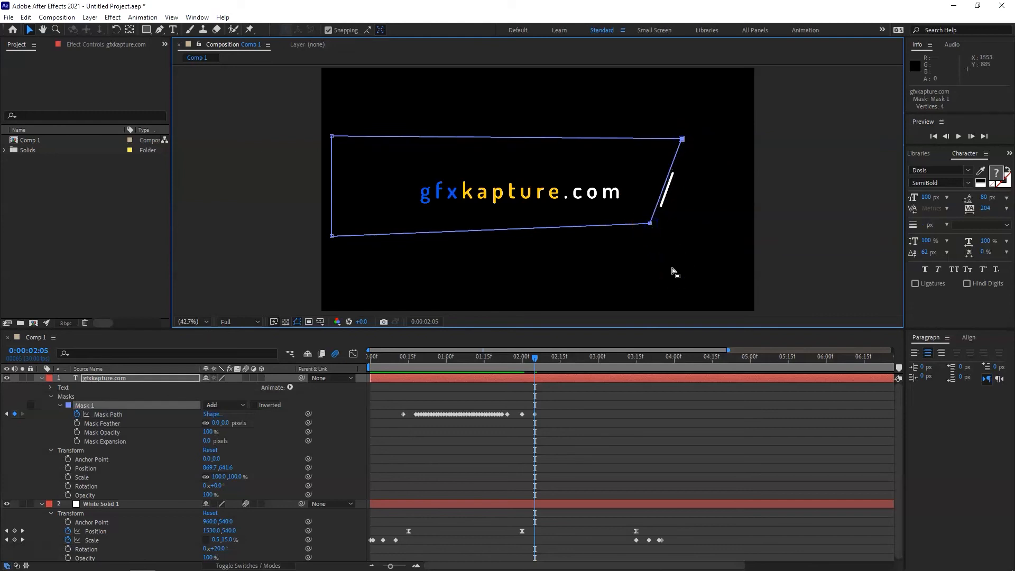
pyautogui.press('Right')
pyautogui.press('Right')
pyautogui.press('Right')
pyautogui.press('Right')
# Step: Keyframe the text mask frame by frame from 0:00:02:06 to 0:00:02:16, nudging its two slanted-edge points leftward to follow the returning slash
pyautogui.press('pagedown')
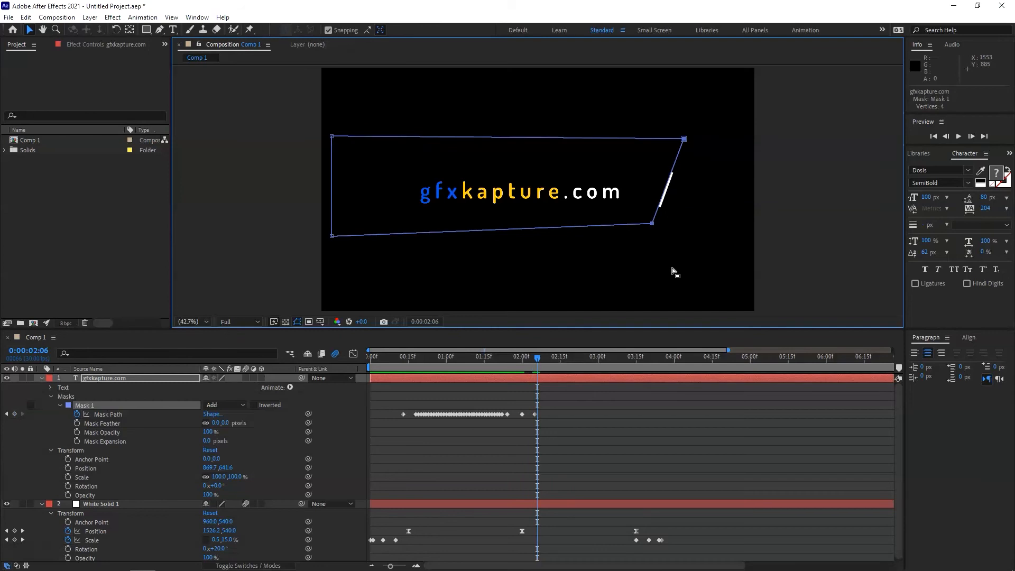
pyautogui.press('Left')
pyautogui.press('Left')
pyautogui.press('Left')
pyautogui.press('pagedown')
pyautogui.press('Left')
pyautogui.press('Left')
pyautogui.press('Left')
pyautogui.press('pagedown')
pyautogui.press('Left')
pyautogui.press('Left')
pyautogui.press('pagedown')
pyautogui.press('Left')
pyautogui.press('Left')
pyautogui.press('Left')
pyautogui.press('pagedown')
pyautogui.press('Left')
pyautogui.press('Left')
pyautogui.press('pagedown')
pyautogui.press('Left')
pyautogui.press('Left')
pyautogui.press('Left')
pyautogui.press('Left')
pyautogui.press('Left')
pyautogui.press('pagedown')
pyautogui.press('Left')
pyautogui.press('Left')
pyautogui.press('Left')
pyautogui.press('Left')
pyautogui.press('Left')
pyautogui.press('Left')
pyautogui.press('pagedown')
pyautogui.press('Left')
pyautogui.press('Left')
pyautogui.press('Left')
pyautogui.press('Left')
pyautogui.press('Left')
pyautogui.press('Left')
pyautogui.press('pagedown')
pyautogui.press('Left')
pyautogui.press('Left')
pyautogui.press('Left')
pyautogui.press('Left')
pyautogui.press('Left')
pyautogui.press('Left')
pyautogui.press('Left')
pyautogui.press('pagedown')
pyautogui.press('Left')
pyautogui.press('Left')
pyautogui.press('Left')
pyautogui.press('Left')
pyautogui.press('Left')
pyautogui.press('pagedown')
pyautogui.press('Left')
pyautogui.press('Left')
pyautogui.press('Left')
pyautogui.press('Left')
pyautogui.press('Left')
pyautogui.press('Left')
pyautogui.press('Left')
pyautogui.press('Left')
pyautogui.press('Left')
pyautogui.press('Left')
pyautogui.press('Left')
pyautogui.press('Left')
pyautogui.press('Left')
pyautogui.press('Left')
pyautogui.press('Left')
pyautogui.press('Left')
pyautogui.press('Left')
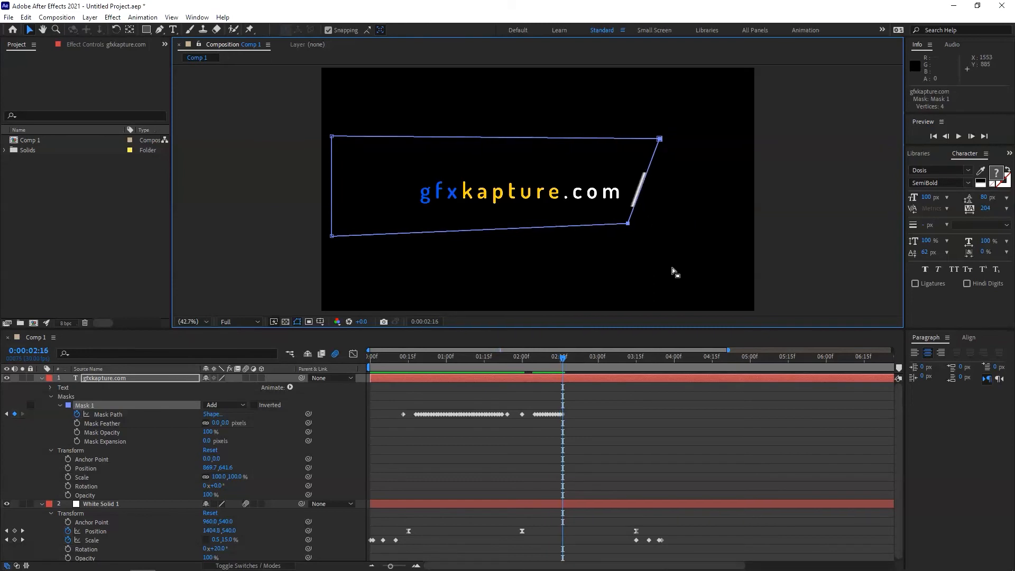
# Step: Continue the text mask keyframes on each frame from 0:00:02:17 to 0:00:02:20, shifting the slanted edge further leftward in larger increments along with the slash
pyautogui.press('pagedown')
pyautogui.press('Left')
pyautogui.press('Left')
pyautogui.press('Left')
pyautogui.press('Left')
pyautogui.press('Left')
pyautogui.press('Left')
pyautogui.press('Left')
pyautogui.press('Left')
pyautogui.press('Left')
pyautogui.press('pagedown')
pyautogui.press('Left')
pyautogui.press('Left')
pyautogui.press('Left')
pyautogui.press('Left')
pyautogui.press('Left')
pyautogui.hotkey('shift', 'Left')
pyautogui.press('pagedown')
pyautogui.press('Left')
pyautogui.press('Left')
pyautogui.press('Left')
pyautogui.hotkey('shift', 'Left')
pyautogui.press('Left')
pyautogui.press('Left')
pyautogui.press('Left')
pyautogui.press('Left')
pyautogui.press('Left')
pyautogui.press('pagedown')
pyautogui.press('Left')
pyautogui.press('Left')
pyautogui.press('Left')
pyautogui.press('Left')
pyautogui.press('Left')
pyautogui.press('Left')
pyautogui.press('Left')
pyautogui.press('Left')
pyautogui.press('Left')
pyautogui.press('Left')
pyautogui.press('Left')
pyautogui.press('Left')
pyautogui.press('Left')
pyautogui.press('Left')
pyautogui.press('Left')
pyautogui.press('Left')
pyautogui.press('Left')
pyautogui.press('Left')
pyautogui.press('Left')
pyautogui.press('Left')
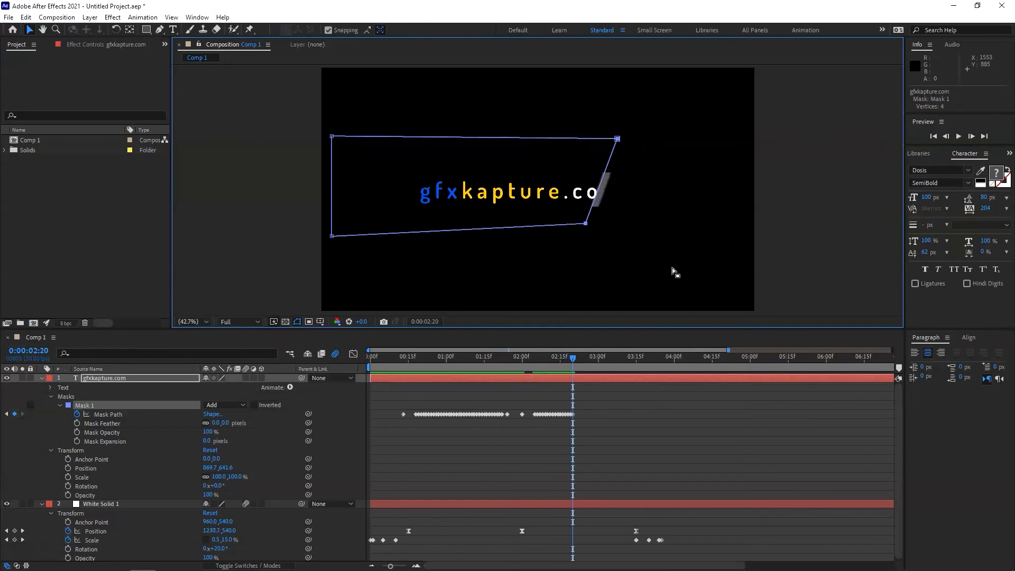
# Step: Keyframe the text mask on each frame from 0:00:02:21 to 0:00:02:23, moving its two slanted-edge points leftward to follow the returning slash
pyautogui.press('pagedown')
pyautogui.press('Left')
pyautogui.press('Left')
pyautogui.press('Left')
pyautogui.press('Left')
pyautogui.press('Left')
pyautogui.press('Left')
pyautogui.press('Left')
pyautogui.press('Left')
pyautogui.press('Left')
pyautogui.press('Left')
pyautogui.press('Left')
pyautogui.press('Left')
pyautogui.press('Left')
pyautogui.press('Left')
pyautogui.press('Left')
pyautogui.press('Left')
pyautogui.press('Left')
pyautogui.press('Left')
pyautogui.press('Left')
pyautogui.press('Left')
pyautogui.press('Left')
pyautogui.press('Left')
pyautogui.press('Left')
pyautogui.press('Left')
pyautogui.press('Left')
pyautogui.press('Left')
pyautogui.press('Left')
pyautogui.press('pagedown')
pyautogui.hotkey('shift', 'Left')
pyautogui.hotkey('shift', 'Left')
pyautogui.hotkey('shift', 'Left')
pyautogui.hotkey('shift', 'Left')
pyautogui.press('Left')
pyautogui.press('Left')
pyautogui.press('Left')
pyautogui.press('Left')
pyautogui.press('Left')
pyautogui.press('Left')
pyautogui.press('Left')
pyautogui.press('Left')
pyautogui.press('pagedown')
pyautogui.hotkey('shift', 'Left')
pyautogui.hotkey('shift', 'Left')
pyautogui.hotkey('shift', 'Left')
pyautogui.hotkey('shift', 'Left')
pyautogui.hotkey('shift', 'Left')
pyautogui.hotkey('shift', 'Left')
pyautogui.hotkey('shift', 'Left')
# Step: Continue the text mask keyframes from 0:00:02:24 to 0:00:02:26, shifting the slanted edge further left and fine-tuning it against the slash
pyautogui.press('pagedown')
pyautogui.hotkey('shift', 'Left')
pyautogui.hotkey('shift', 'Left')
pyautogui.hotkey('shift', 'Left')
pyautogui.hotkey('shift', 'Left')
pyautogui.hotkey('shift', 'Left')
pyautogui.press('Left')
pyautogui.press('Left')
pyautogui.press('Left')
pyautogui.press('Left')
pyautogui.press('Left')
pyautogui.press('Left')
pyautogui.press('pagedown')
pyautogui.hotkey('shift', 'Left')
pyautogui.hotkey('shift', 'Left')
pyautogui.hotkey('shift', 'Left')
pyautogui.hotkey('shift', 'Left')
pyautogui.hotkey('shift', 'Left')
pyautogui.hotkey('shift', 'Left')
pyautogui.hotkey('shift', 'Left')
pyautogui.hotkey('shift', 'Left')
pyautogui.press('pagedown')
pyautogui.hotkey('shift', 'Left')
pyautogui.hotkey('shift', 'Left')
pyautogui.hotkey('shift', 'Left')
pyautogui.hotkey('shift', 'Left')
pyautogui.hotkey('shift', 'Left')
pyautogui.press('Left')
pyautogui.press('Left')
pyautogui.press('Left')
pyautogui.press('Left')
pyautogui.press('Left')
pyautogui.press('Left')
pyautogui.press('Right')
pyautogui.press('Right')
pyautogui.press('Right')
# Step: Keyframe the mask's slanted edge on each frame from 0:00:02:27 to 0:00:03:01, moving it left past the first letter to hide the remaining text
pyautogui.press('pagedown')
pyautogui.hotkey('shift', 'Left')
pyautogui.hotkey('shift', 'Left')
pyautogui.hotkey('shift', 'Left')
pyautogui.press('Right')
pyautogui.press('Right')
pyautogui.press('Right')
pyautogui.press('Right')
pyautogui.press('Right')
pyautogui.press('Right')
pyautogui.press('Right')
pyautogui.press('Right')
pyautogui.press('Right')
pyautogui.press('pagedown')
pyautogui.hotkey('shift', 'Left')
pyautogui.press('pagedown')
pyautogui.hotkey('shift', 'Left')
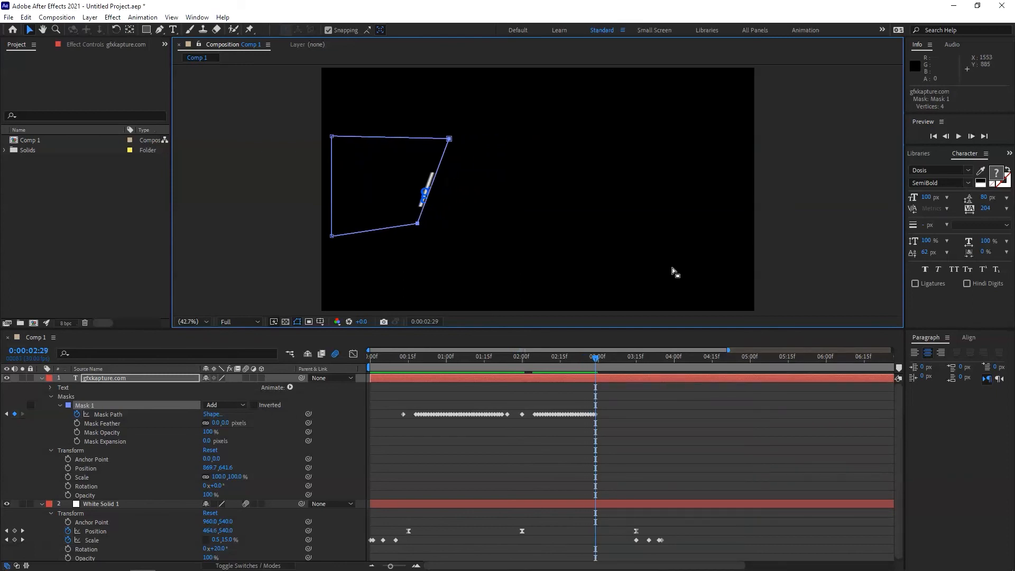
pyautogui.press('pagedown')
pyautogui.hotkey('shift', 'Left')
pyautogui.hotkey('shift', 'Left')
pyautogui.press('pagedown')
pyautogui.hotkey('shift', 'Left')
pyautogui.hotkey('shift', 'Left')
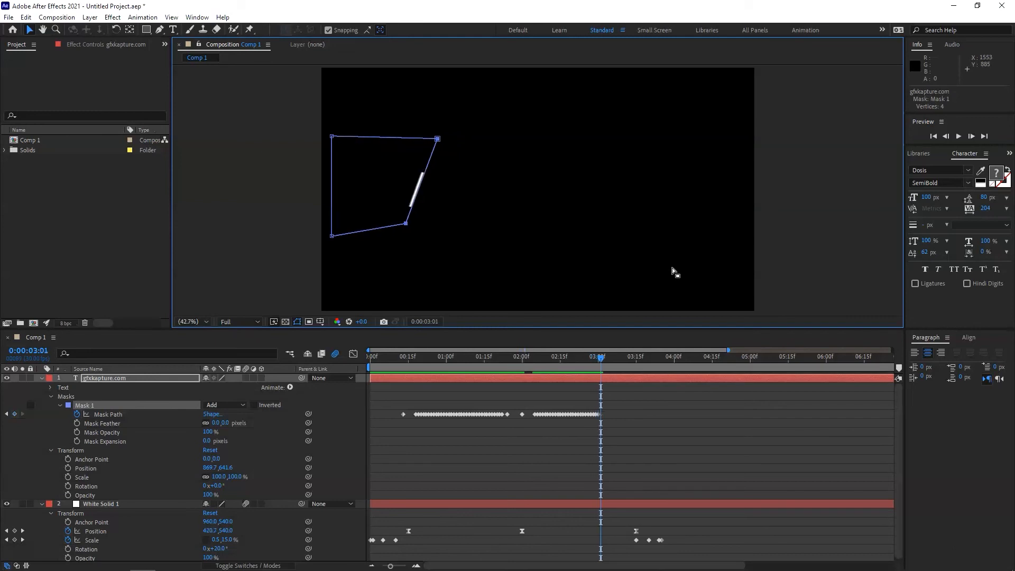
# Step: Continue the text mask keyframes past 0:00:03:01, shifting the slanted edge left in large increments to follow the slowing slash
pyautogui.press('pagedown')
pyautogui.press('pagedown')
pyautogui.hotkey('shift', 'Left')
pyautogui.hotkey('shift', 'Left')
pyautogui.hotkey('shift', 'Left')
pyautogui.hotkey('shift', 'Left')
pyautogui.press('pagedown')
pyautogui.press('pagedown')
pyautogui.hotkey('shift', 'Left')
pyautogui.press('pagedown')
pyautogui.press('pagedown')
pyautogui.hotkey('shift', 'Left')
pyautogui.press('pagedown')
pyautogui.hotkey('shift', 'Left')
# Step: Keyframe the mask's slanted edge up to about 0:00:03:16, moving it left in small increments as the slash eases to its stop
pyautogui.press('pagedown')
pyautogui.press('Left')
pyautogui.press('Left')
pyautogui.press('pagedown')
pyautogui.press('Left')
pyautogui.press('Left')
pyautogui.press('pagedown')
pyautogui.press('pagedown')
pyautogui.press('Left')
pyautogui.press('Left')
pyautogui.press('Left')
pyautogui.press('Left')
pyautogui.press('pagedown')
pyautogui.press('pagedown')
pyautogui.press('pagedown')
pyautogui.press('Left')
pyautogui.press('Left')
pyautogui.press('Left')
pyautogui.press('Left')
pyautogui.press('pagedown')
pyautogui.press('Left')
pyautogui.press('Left')
pyautogui.press('Left')
pyautogui.press('Left')
pyautogui.press('Left')
pyautogui.press('Left')
pyautogui.press('Left')
pyautogui.press('Left')
# Step: Add the final mask keyframe at 0:00:03:21 with the slanted edge moved further left, behind the slash
pyautogui.press('pagedown')
pyautogui.press('pagedown')
pyautogui.press('pagedown')
pyautogui.press('pagedown')
pyautogui.press('pagedown')
pyautogui.press('Left')
pyautogui.press('Left')
pyautogui.press('Left')
pyautogui.press('Left')
pyautogui.press('Left')
pyautogui.press('Left')
pyautogui.press('Left')
pyautogui.press('Left')
pyautogui.press('Left')
pyautogui.press('Left')
pyautogui.press('pagedown')
pyautogui.press('pagedown')
pyautogui.press('pagedown')
pyautogui.press('pagedown')
pyautogui.press('pagedown')
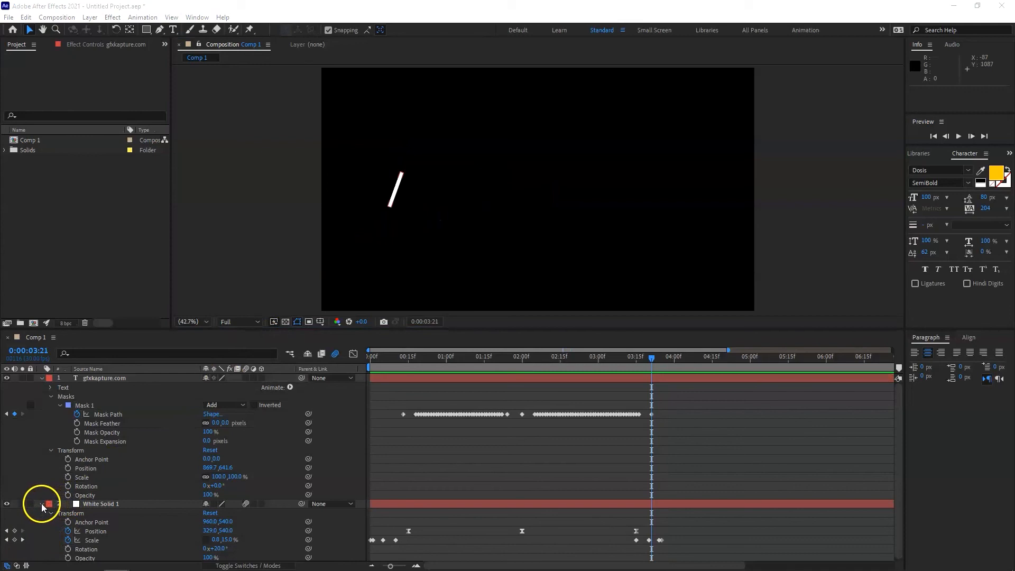
# Step: Collapse the White Solid 1 layer and add a new text layer reading "For all Your Graphics"
pyautogui.click(42, 504)
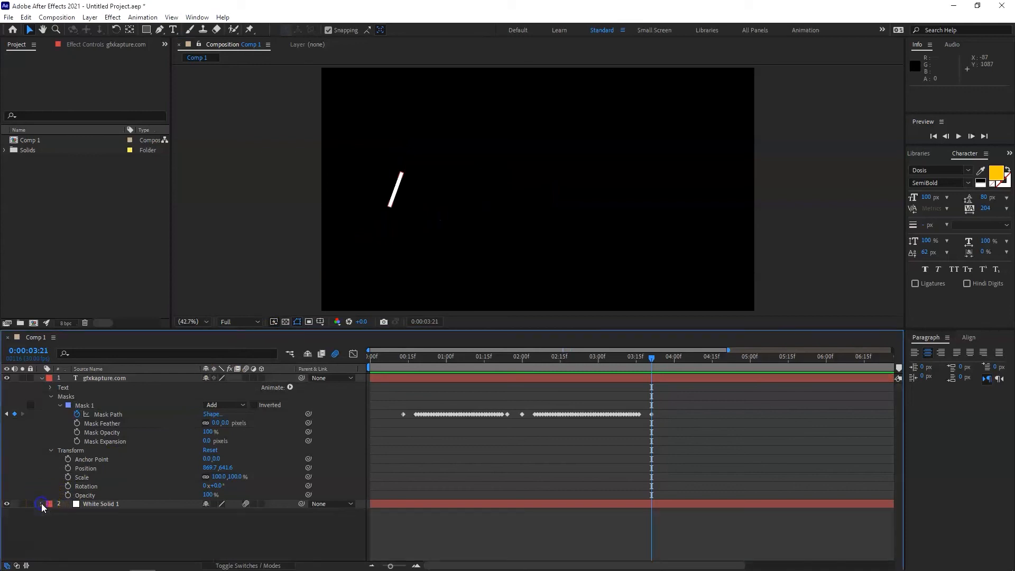
pyautogui.rightClick(79, 525)
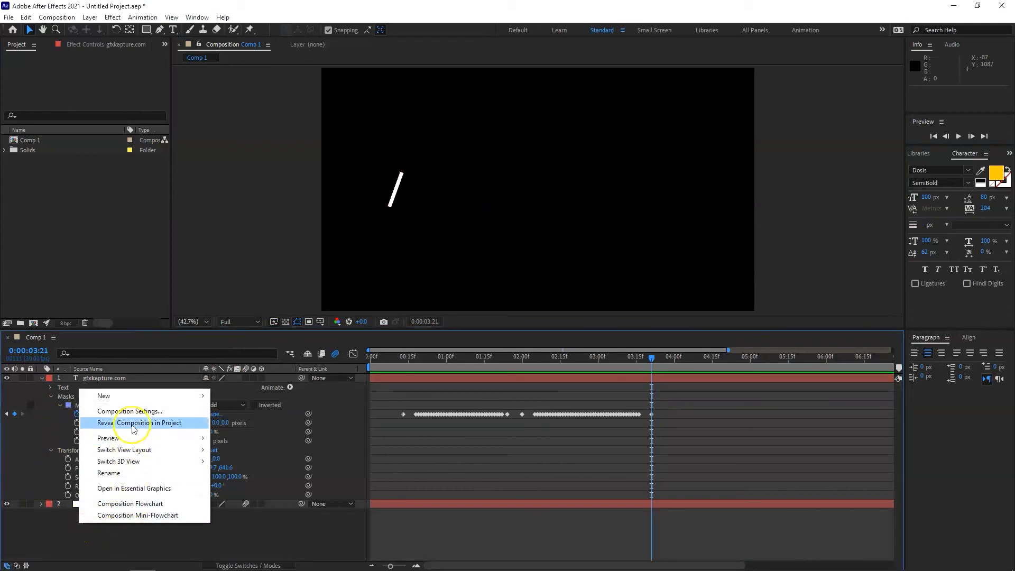
pyautogui.click(146, 389)
pyautogui.rightClick(106, 522)
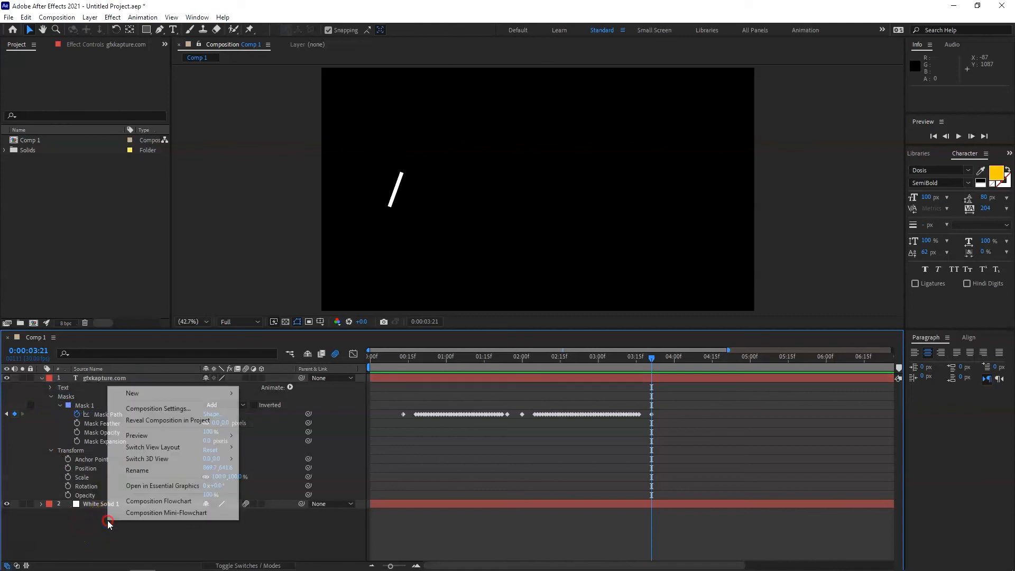
pyautogui.moveTo(138, 393)
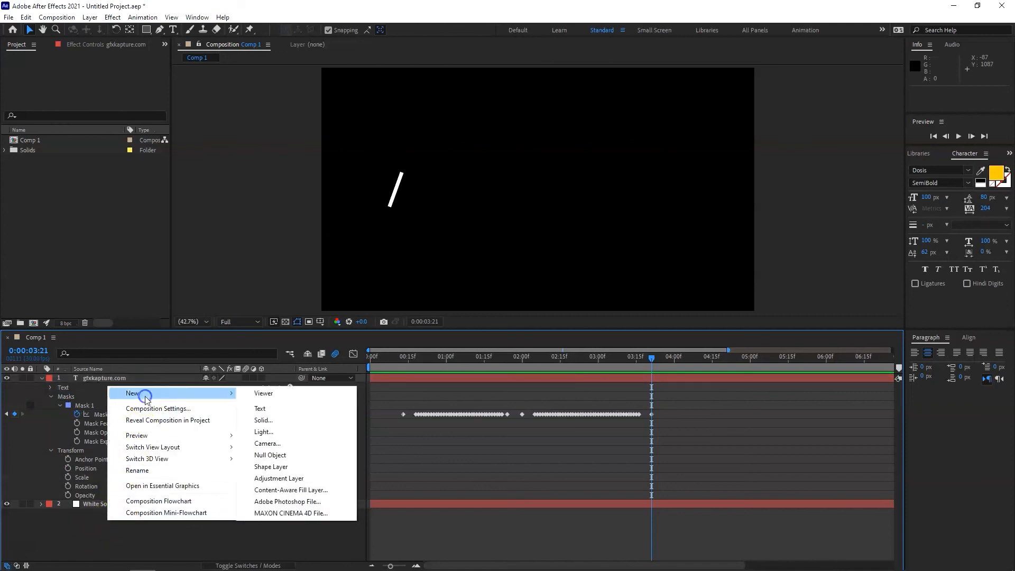
pyautogui.click(277, 414)
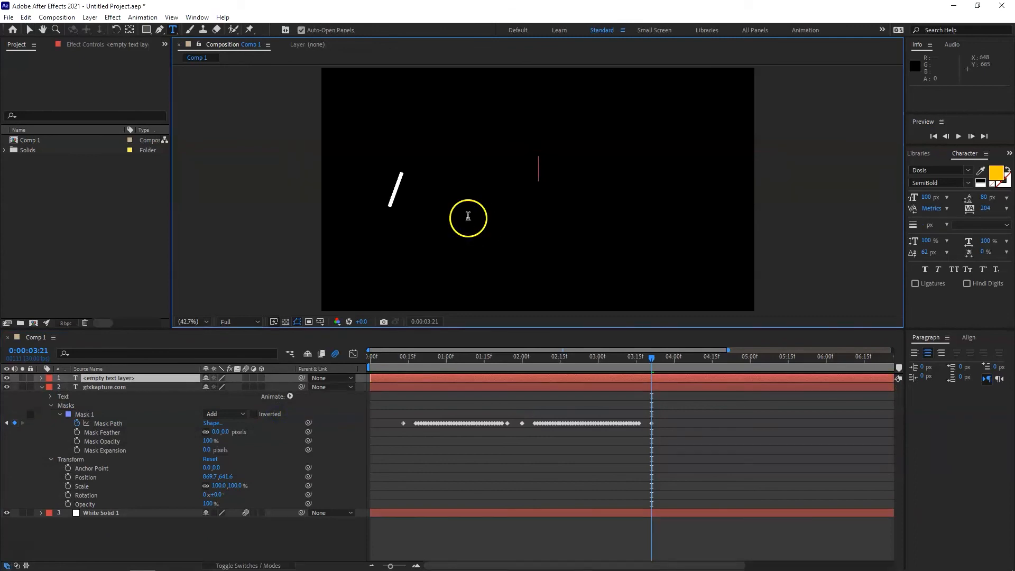
pyautogui.write('For all')
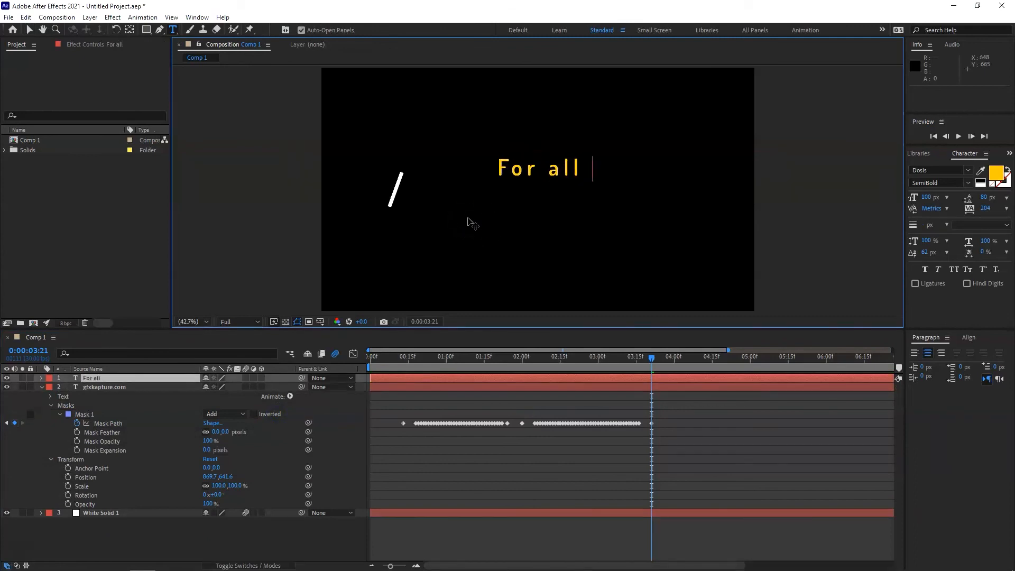
pyautogui.write(' Your Gr')
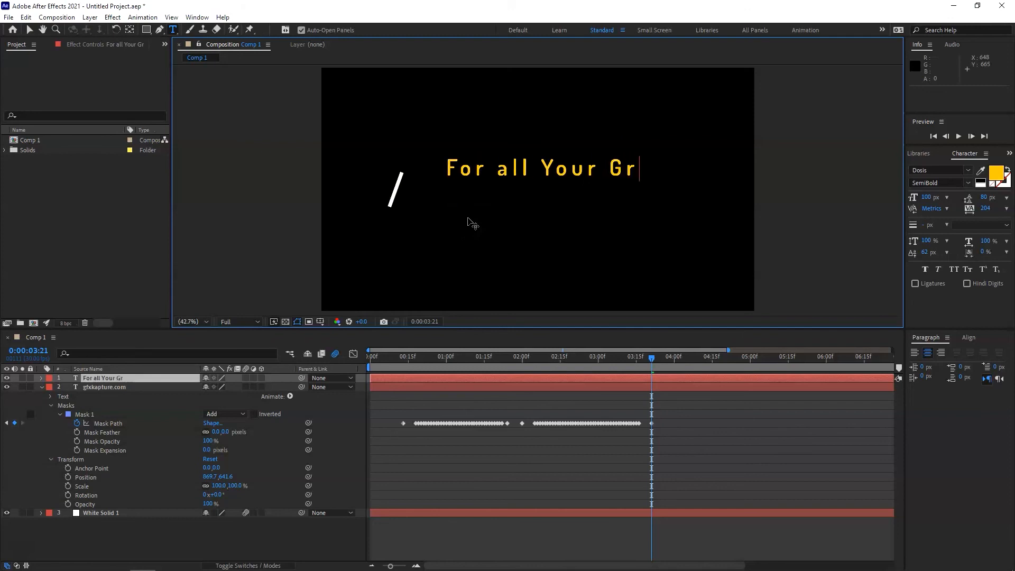
pyautogui.write('aphics')
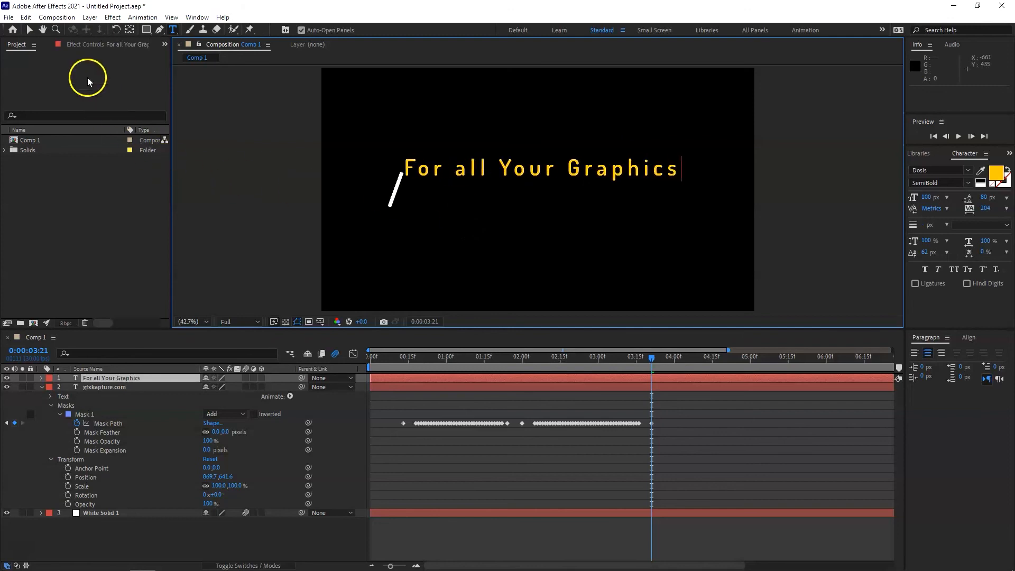
# Step: Move the new text beside the slash to about 929.5, 638.4 and set its tracking to 118
pyautogui.click(30, 30)
pyautogui.moveTo(543, 163); pyautogui.dragTo(559, 197)
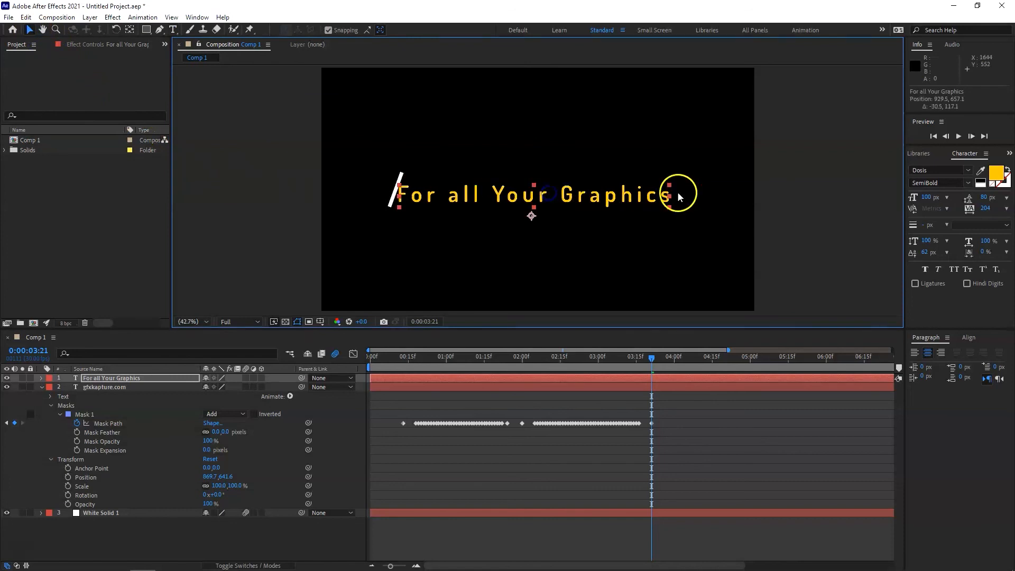
pyautogui.moveTo(983, 213); pyautogui.dragTo(975, 210)
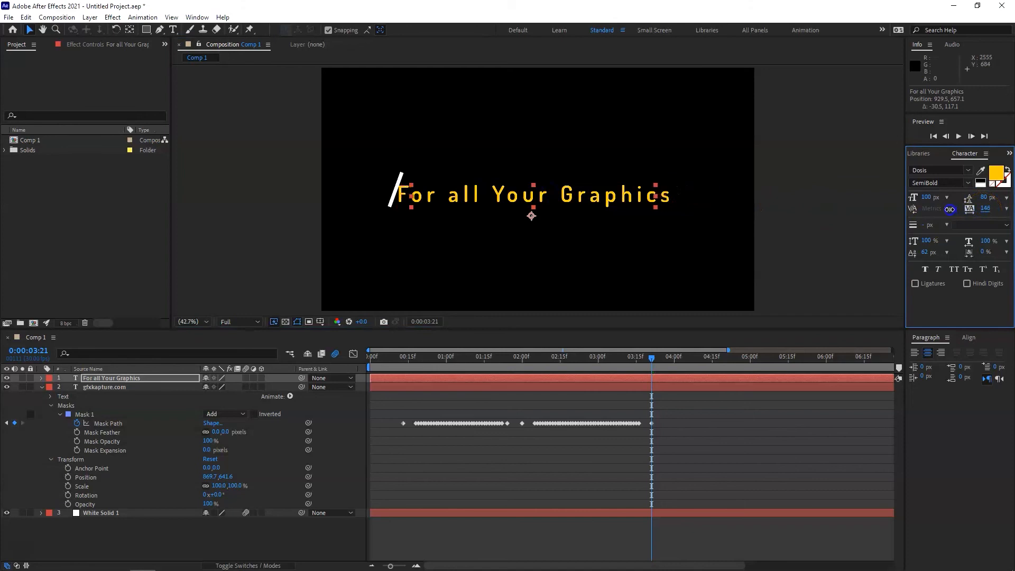
pyautogui.moveTo(580, 200); pyautogui.dragTo(580, 196)
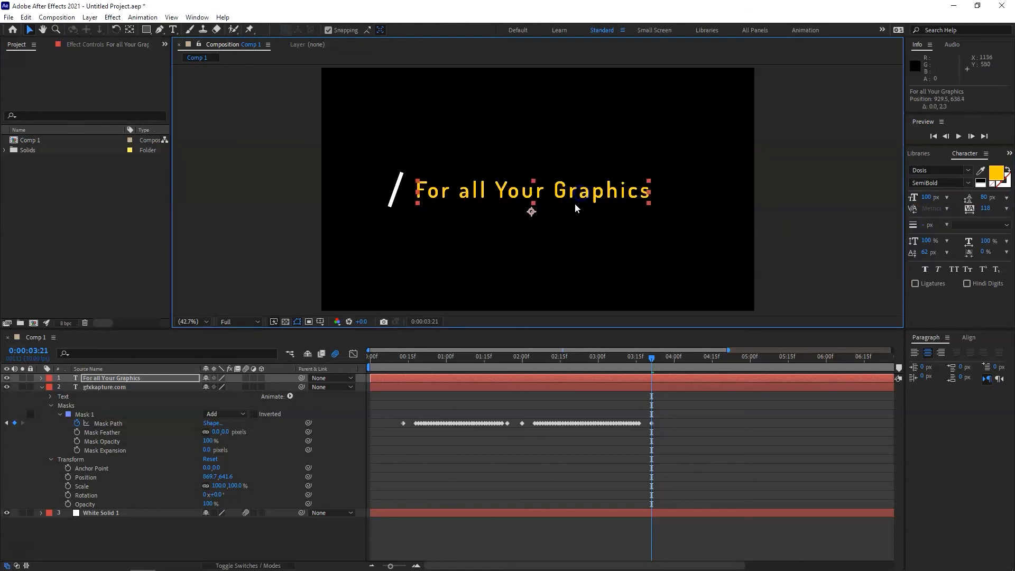
# Step: Change the fill colour of the "For all Your Graphics" text to white (FFFFFF)
pyautogui.click(996, 175)
pyautogui.moveTo(600, 317); pyautogui.dragTo(548, 278)
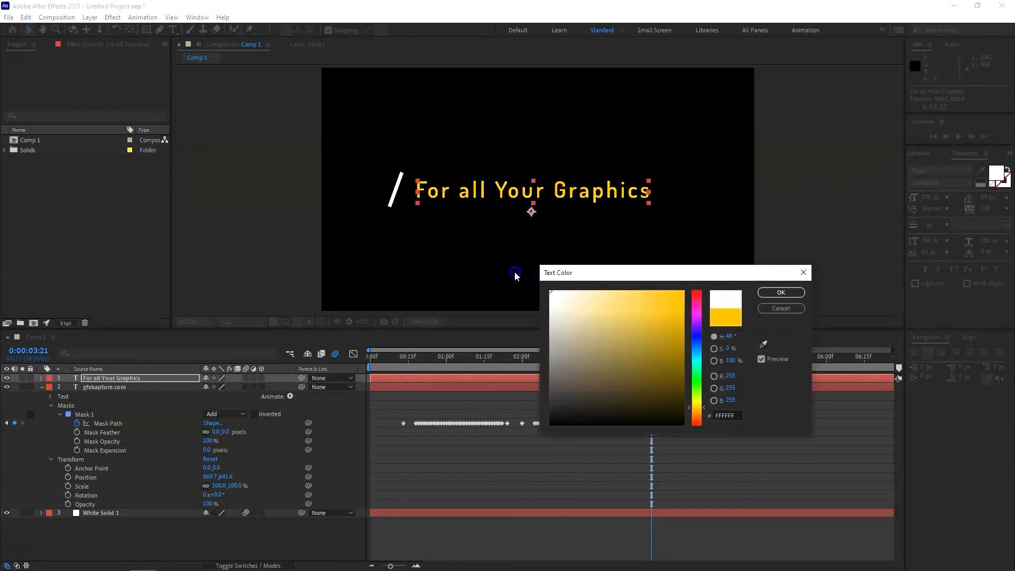
pyautogui.click(786, 292)
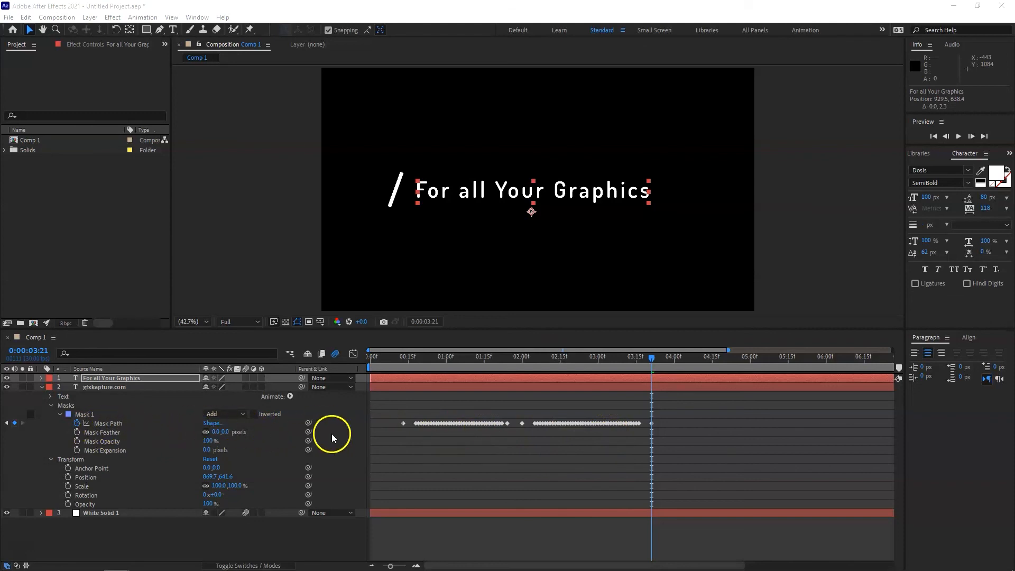
# Step: Copy all Mask Path keyframes of the gfxkapture.com layer and place the playhead on the first one at 0:00:00:13
pyautogui.moveTo(669, 415); pyautogui.dragTo(560, 433)
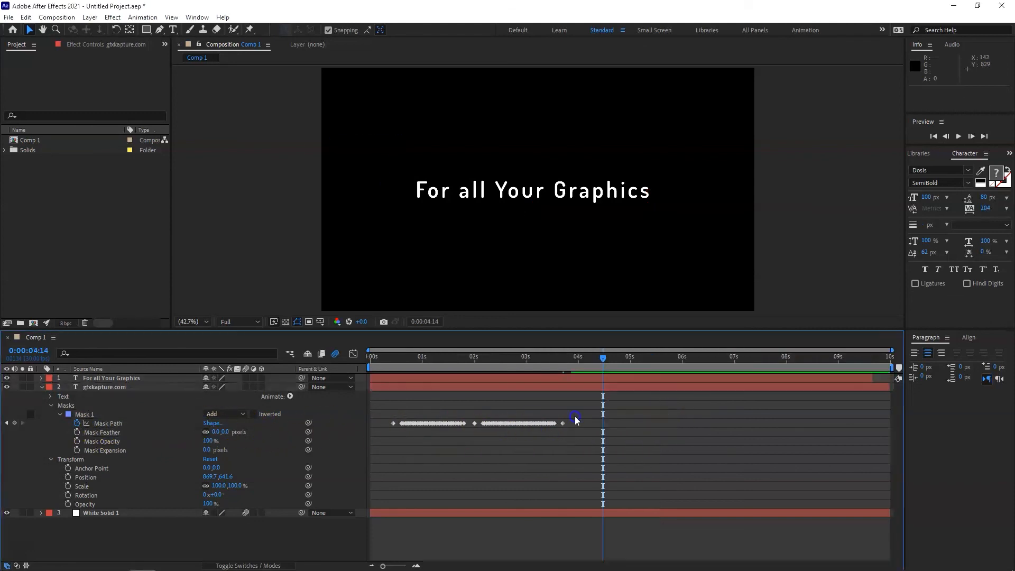
pyautogui.moveTo(556, 438); pyautogui.dragTo(390, 435)
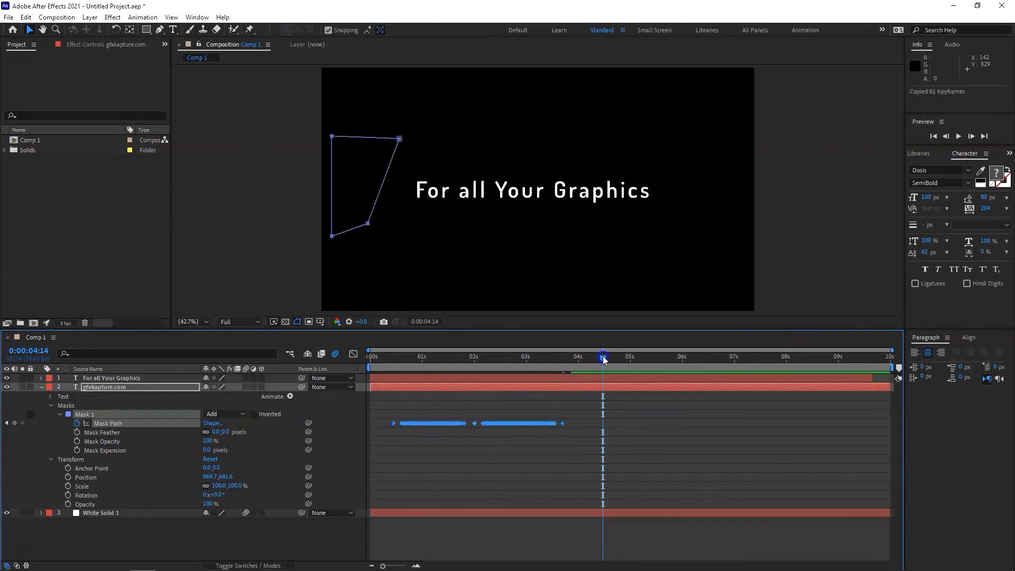
pyautogui.press('Home')
pyautogui.click(398, 357)
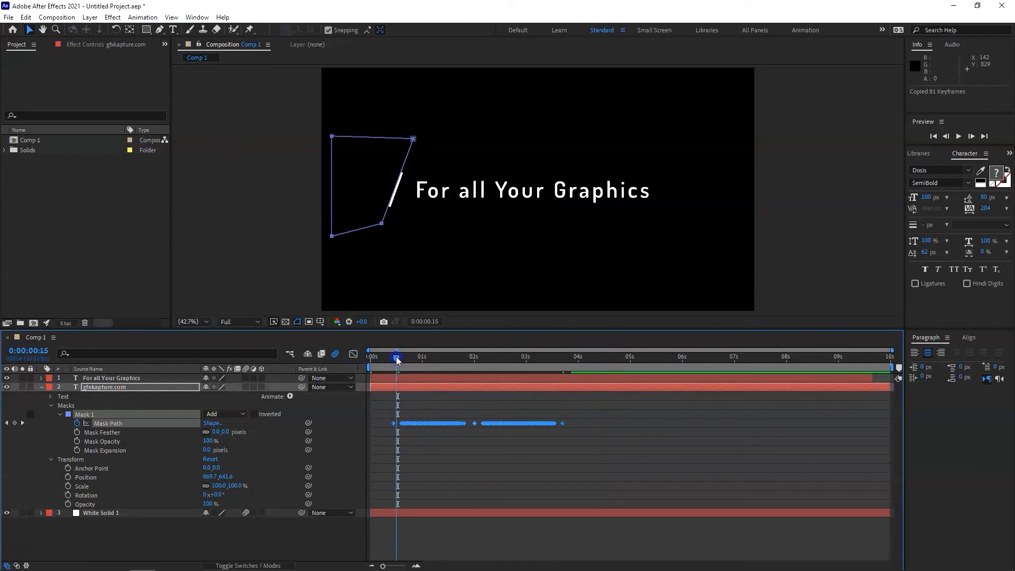
pyautogui.moveTo(397, 359); pyautogui.dragTo(393, 360)
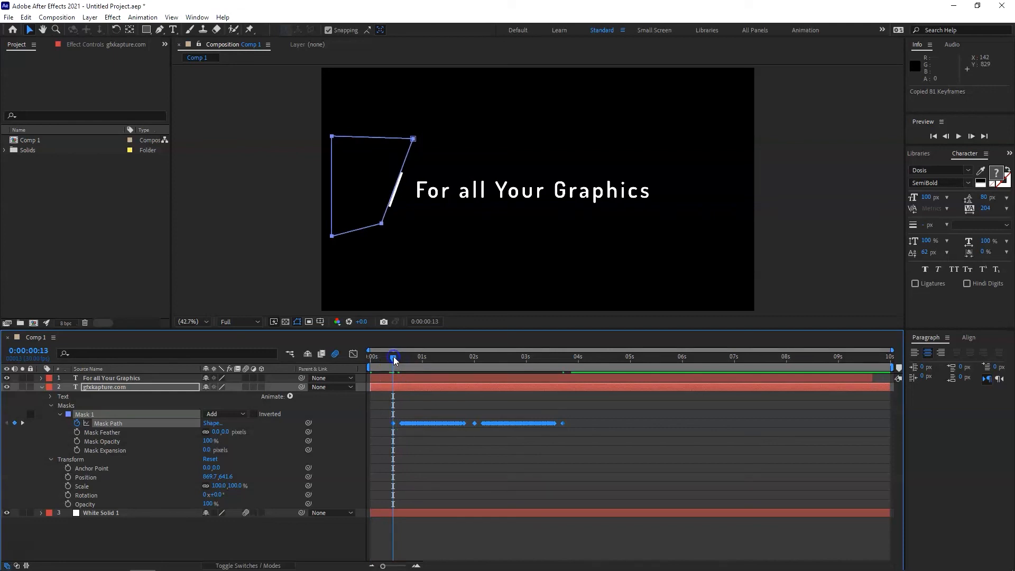
# Step: Paste the copied mask keyframes onto the "For all Your Graphics" layer and expand its masks
pyautogui.click(112, 379)
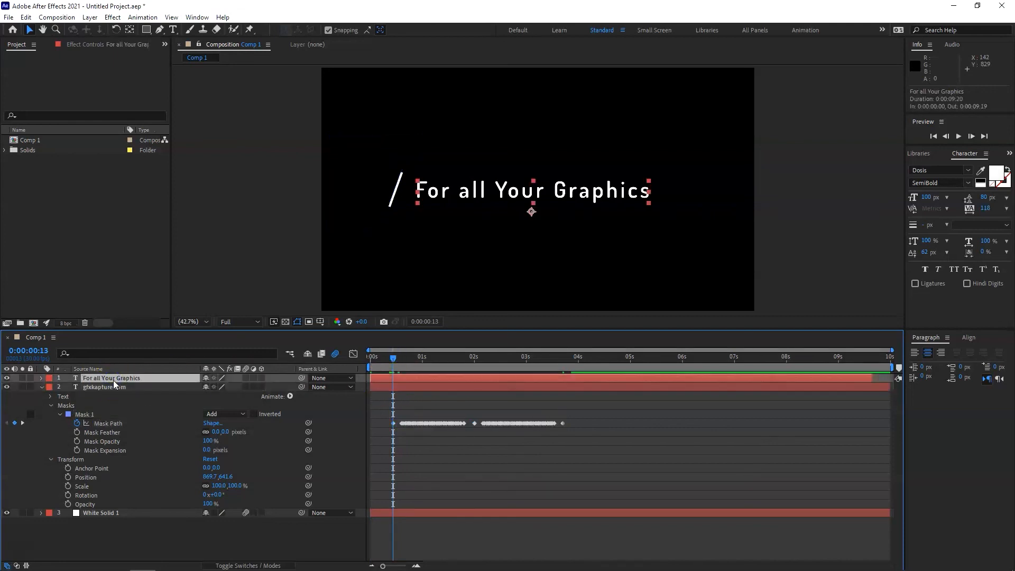
pyautogui.click(120, 389)
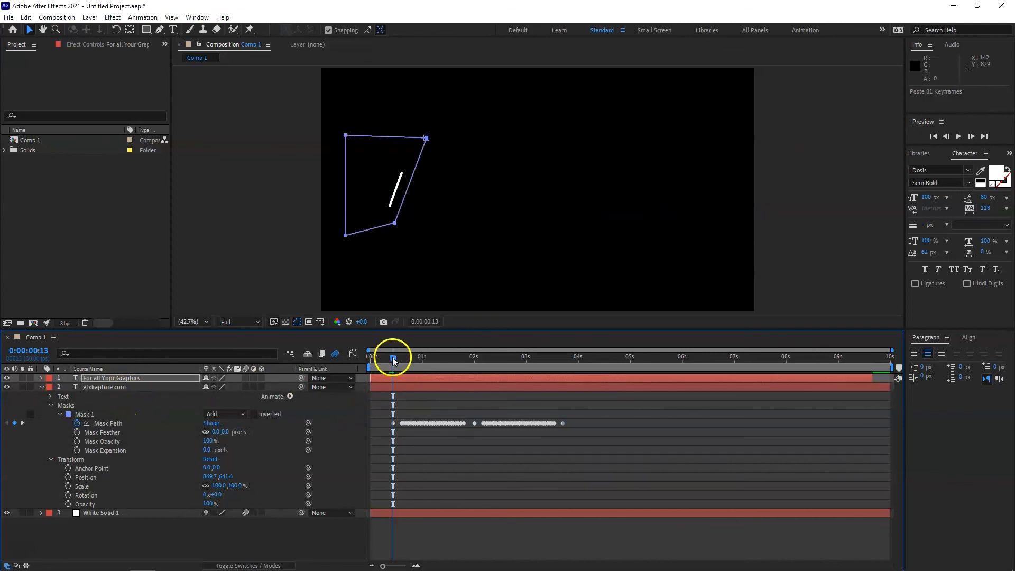
pyautogui.click(42, 378)
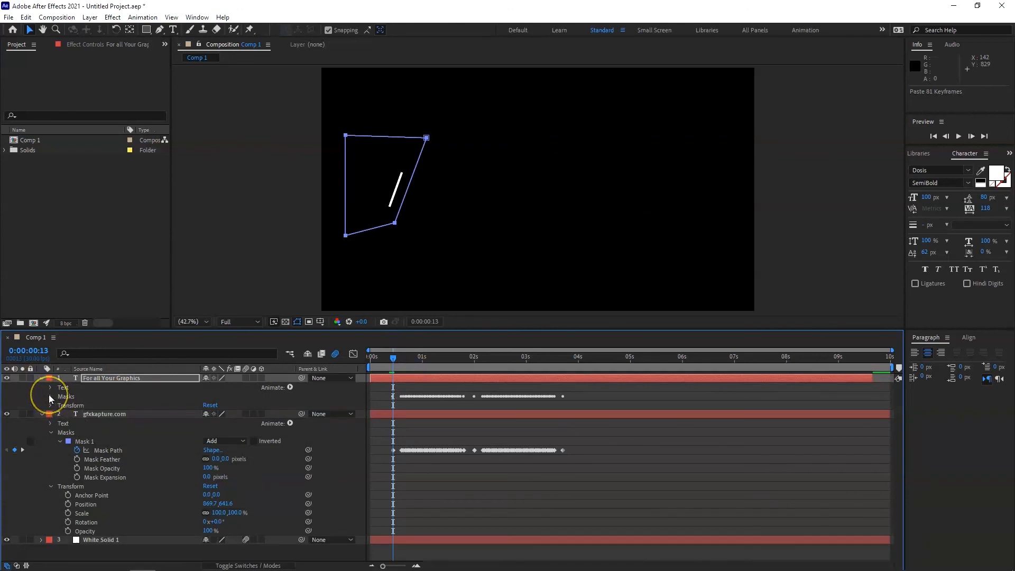
pyautogui.click(50, 396)
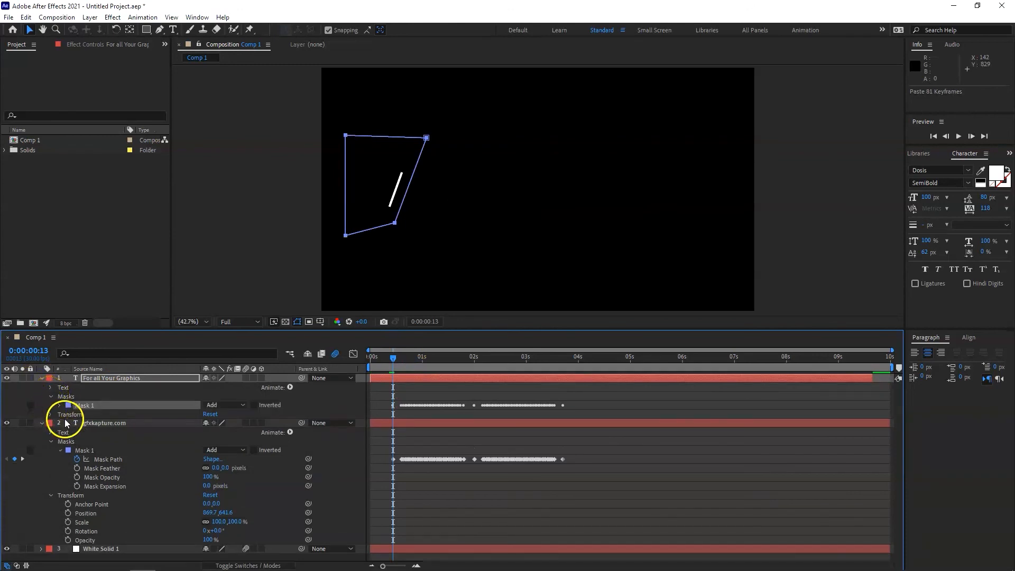
# Step: Preview the animation from 0:00:00:00 to check how the pasted mask affects the new text
pyautogui.moveTo(395, 357); pyautogui.dragTo(370, 357)
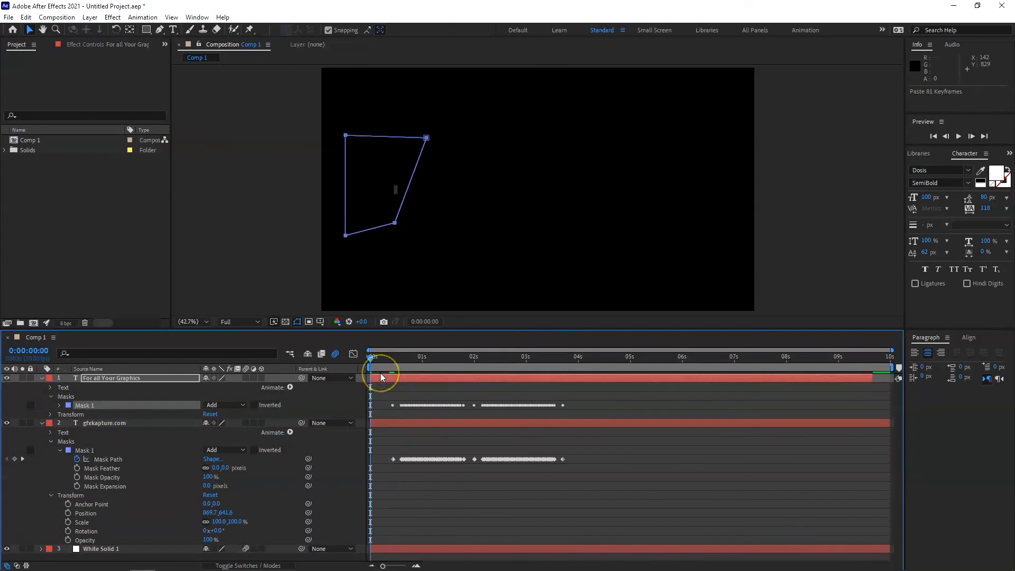
pyautogui.press('space')
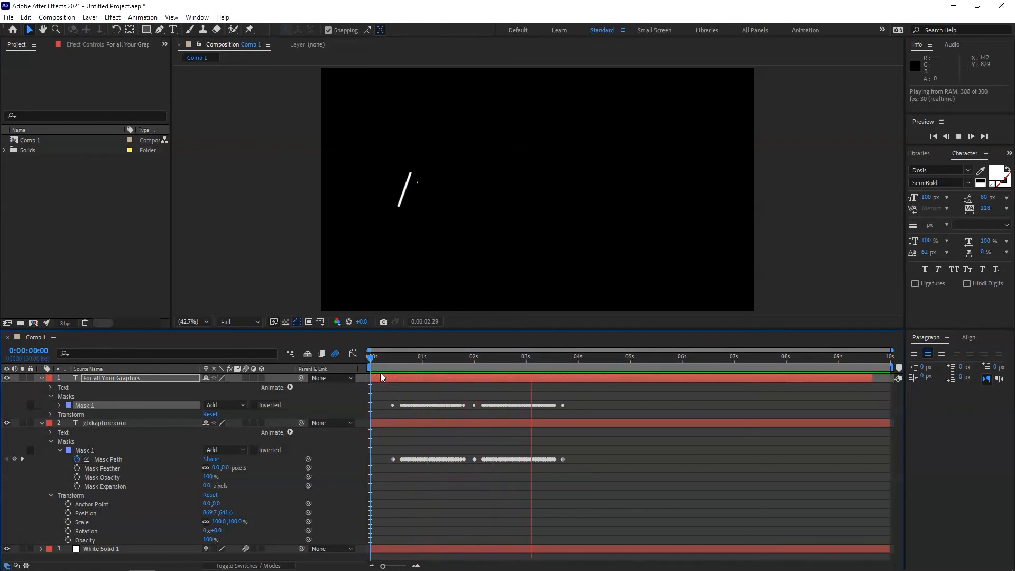
pyautogui.click(433, 379)
# Step: Set the mask mode of Mask 1 on the "For all Your Graphics" layer to Subtract
pyautogui.moveTo(443, 364); pyautogui.dragTo(393, 366)
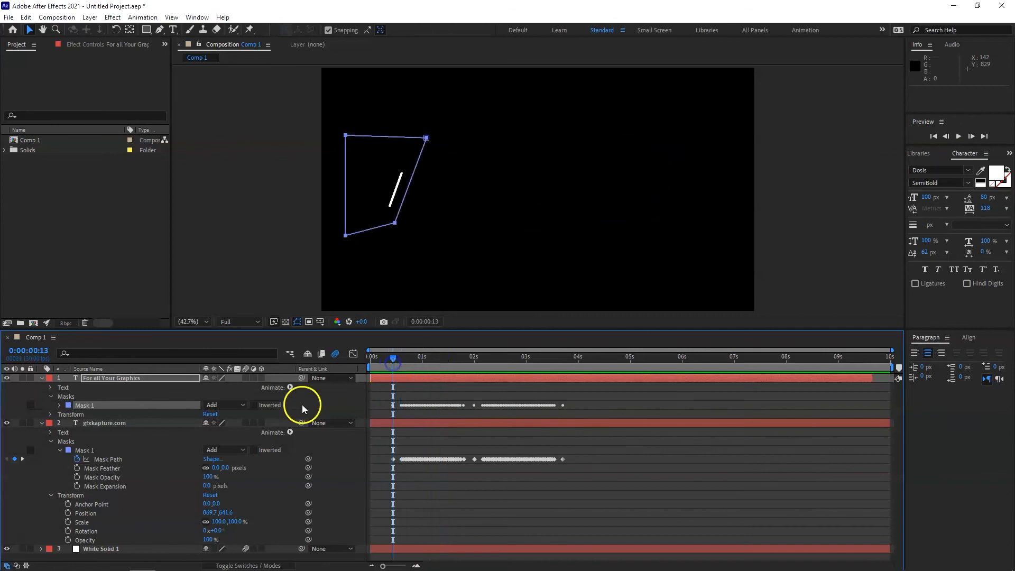
pyautogui.click(227, 405)
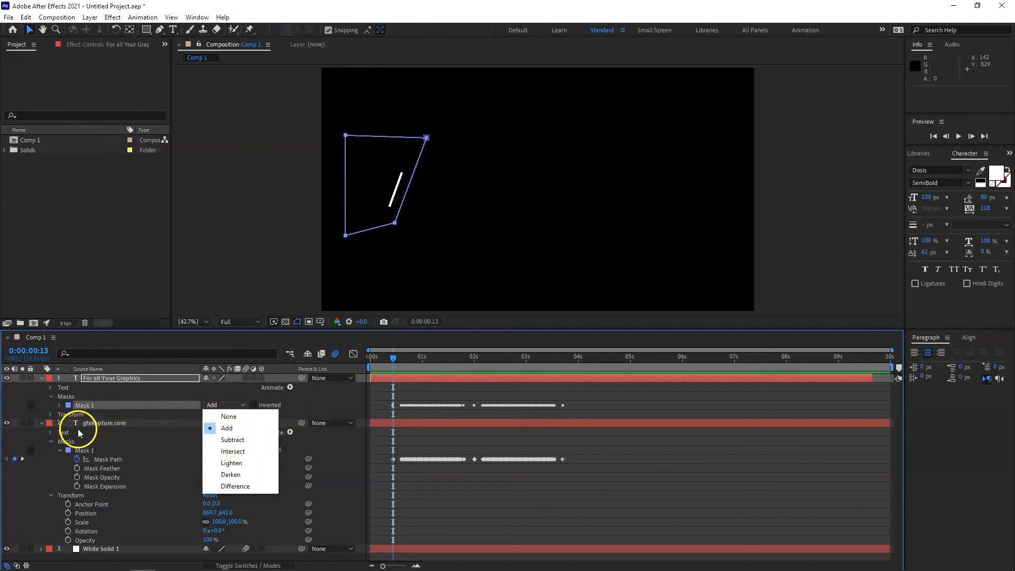
pyautogui.click(241, 442)
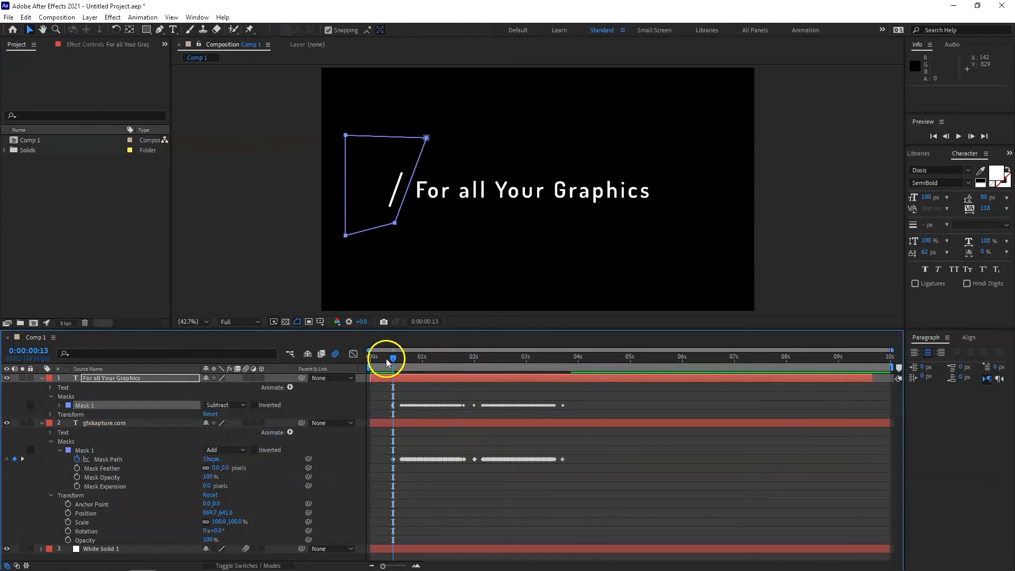
# Step: Trim the start of the "For all Your Graphics" layer to 0:00:02:00, at the middle mask keyframe
pyautogui.moveTo(391, 357); pyautogui.dragTo(379, 357)
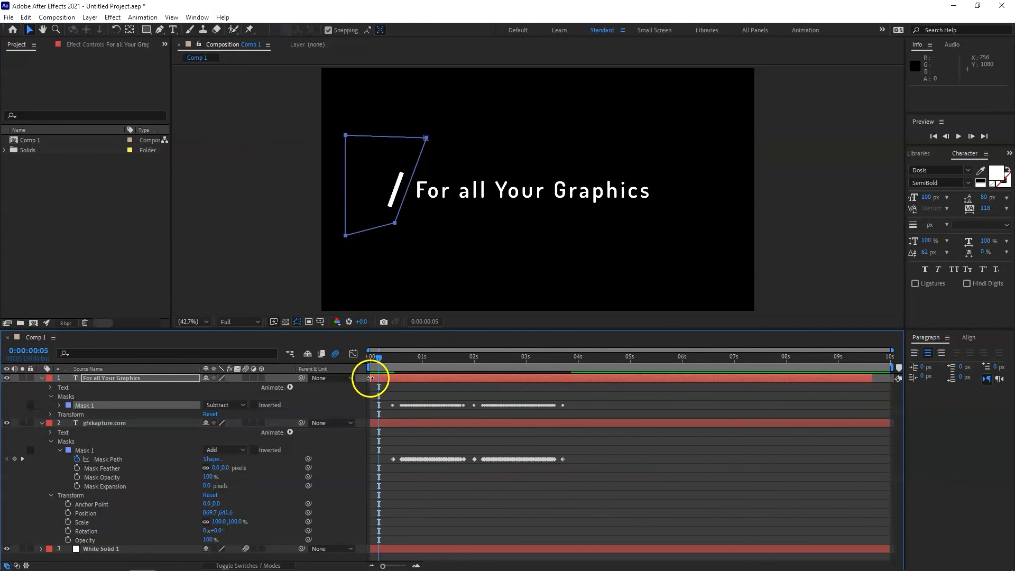
pyautogui.moveTo(379, 356); pyautogui.dragTo(475, 364)
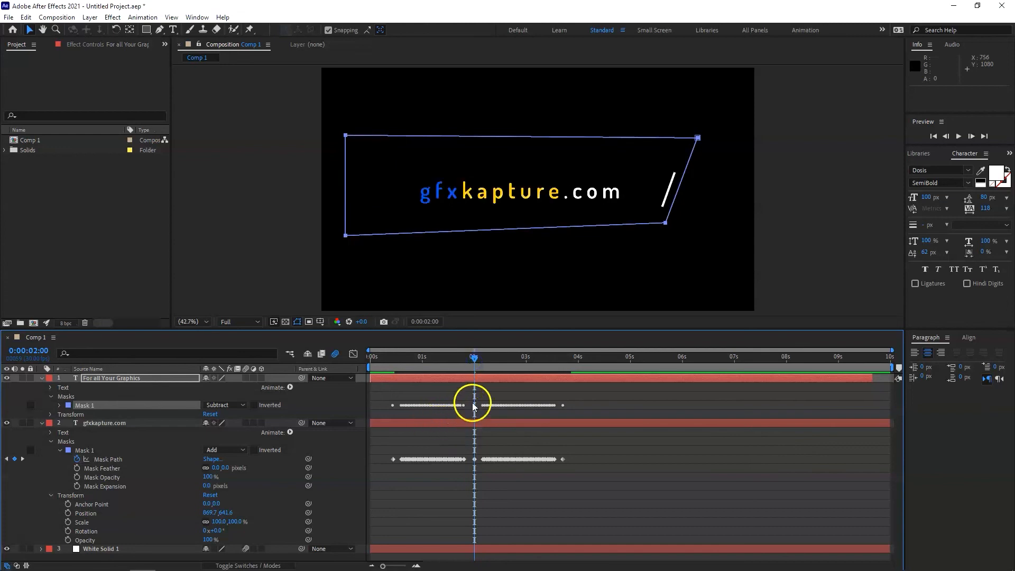
pyautogui.click(472, 379)
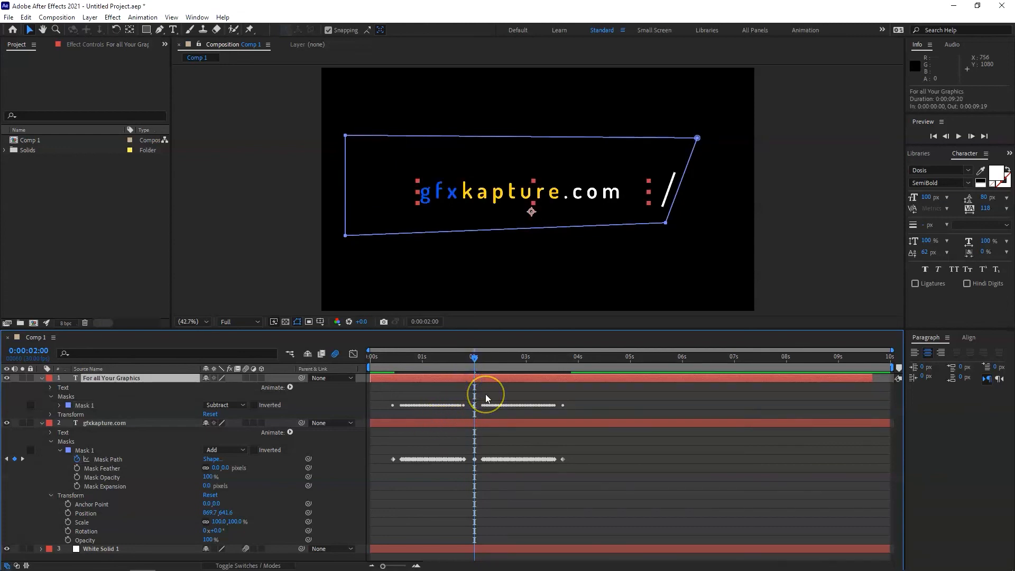
pyautogui.hotkey('alt', '[')
pyautogui.click(485, 374)
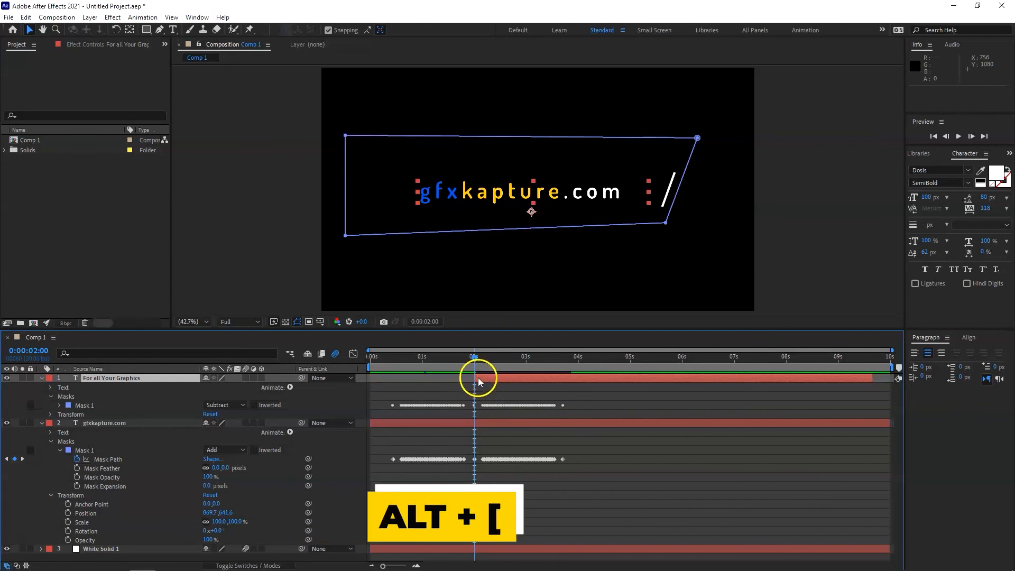
# Step: Expand the properties of Mask 1 on the "For all Your Graphics" layer and return the playhead to 0:00:00:00
pyautogui.moveTo(575, 401); pyautogui.dragTo(471, 416)
pyautogui.click(500, 404)
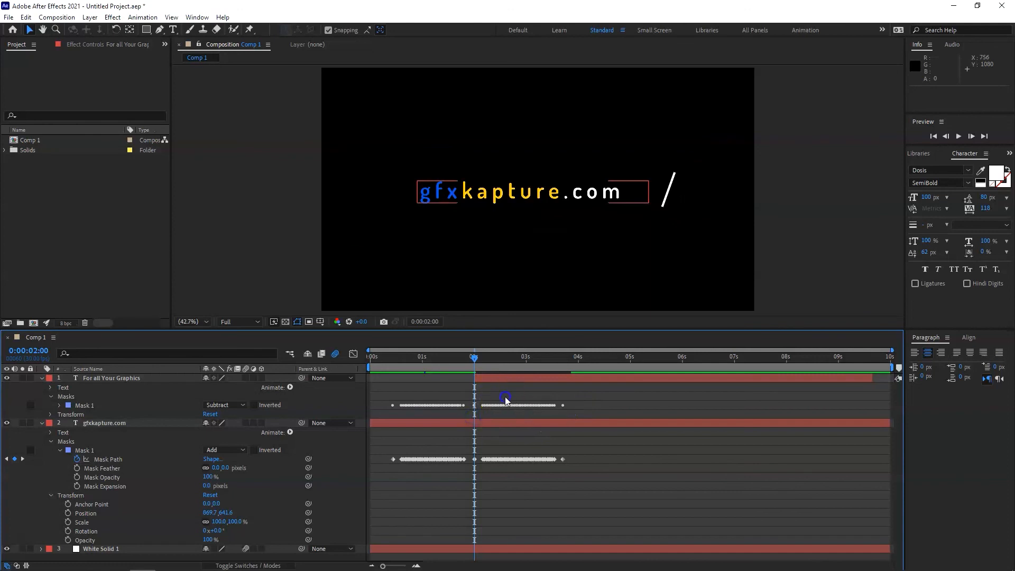
pyautogui.click(81, 404)
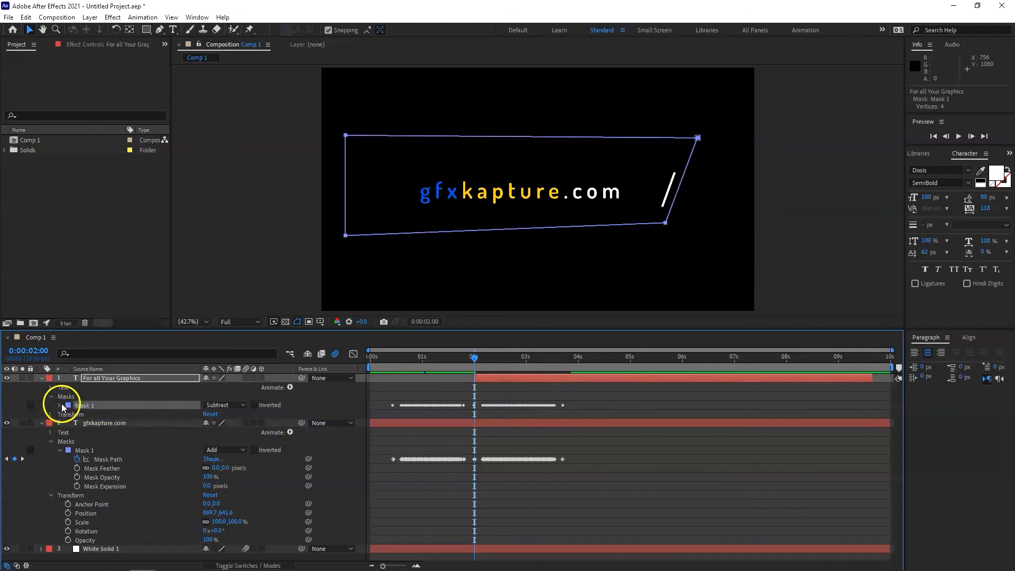
pyautogui.click(59, 405)
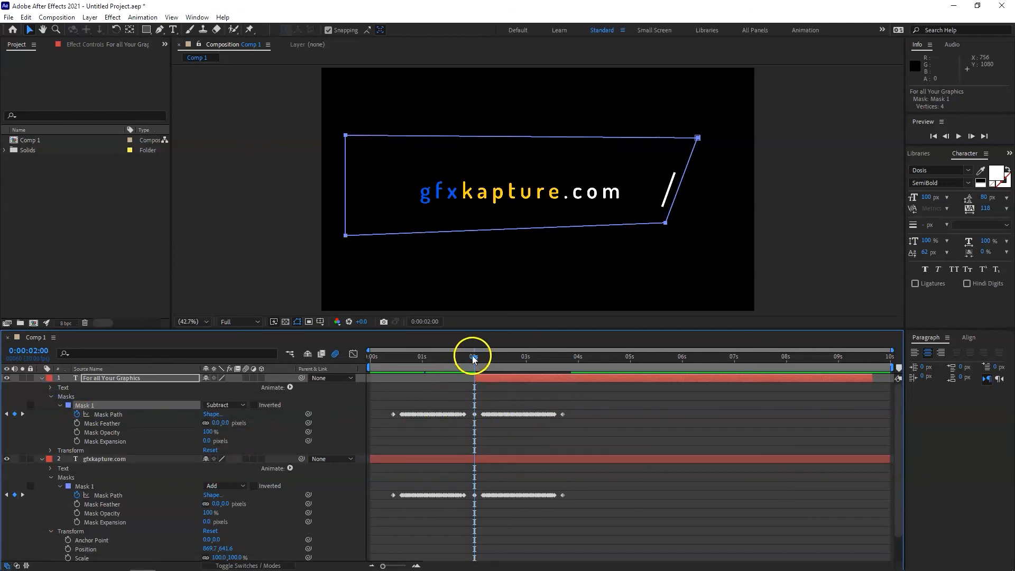
pyautogui.moveTo(475, 356); pyautogui.dragTo(351, 355)
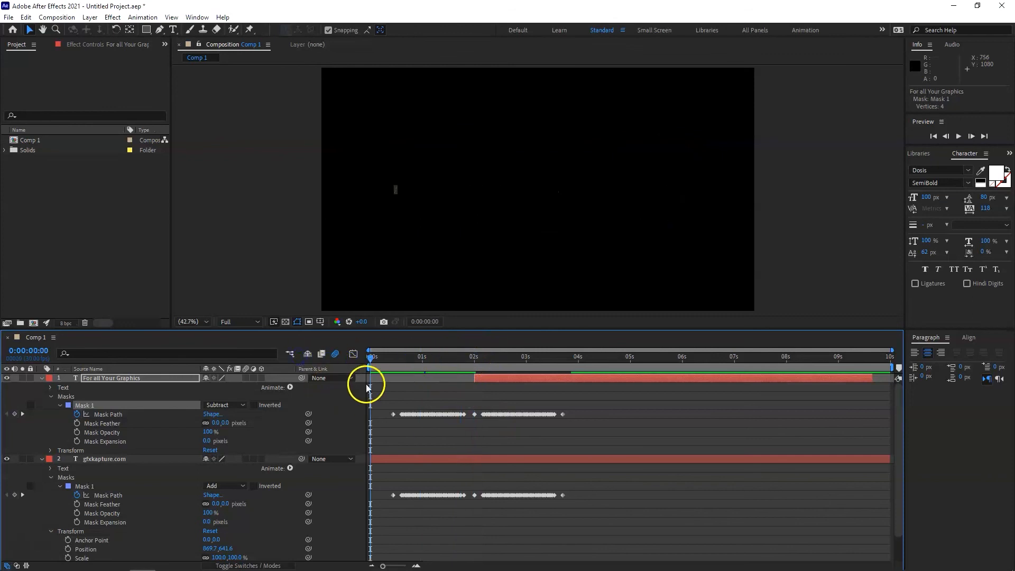
# Step: Collapse the expanded properties of both text layers and select the "For all Your Graphics" layer
pyautogui.click(51, 396)
pyautogui.click(43, 413)
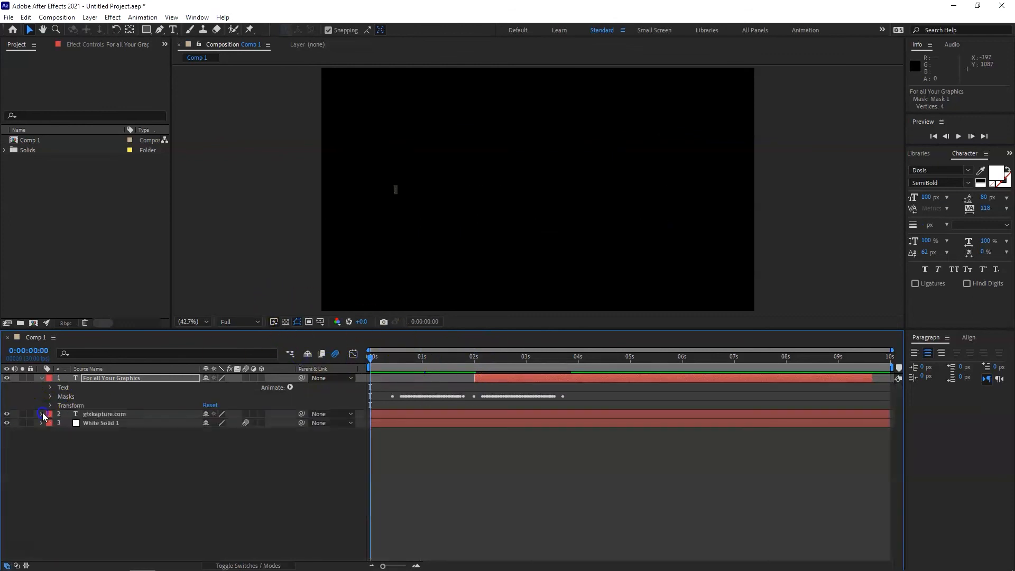
pyautogui.click(40, 378)
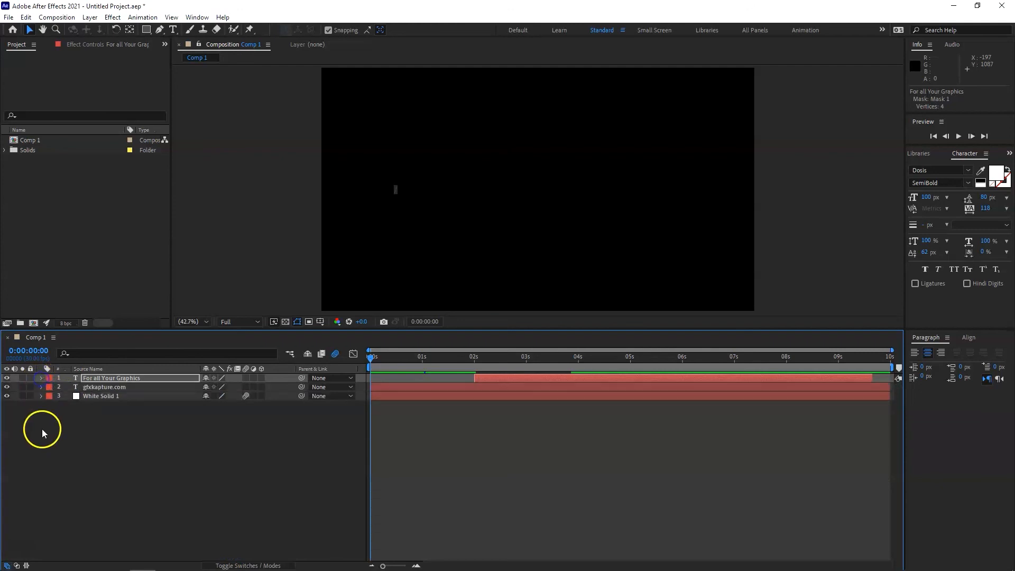
pyautogui.click(121, 378)
pyautogui.click(119, 388)
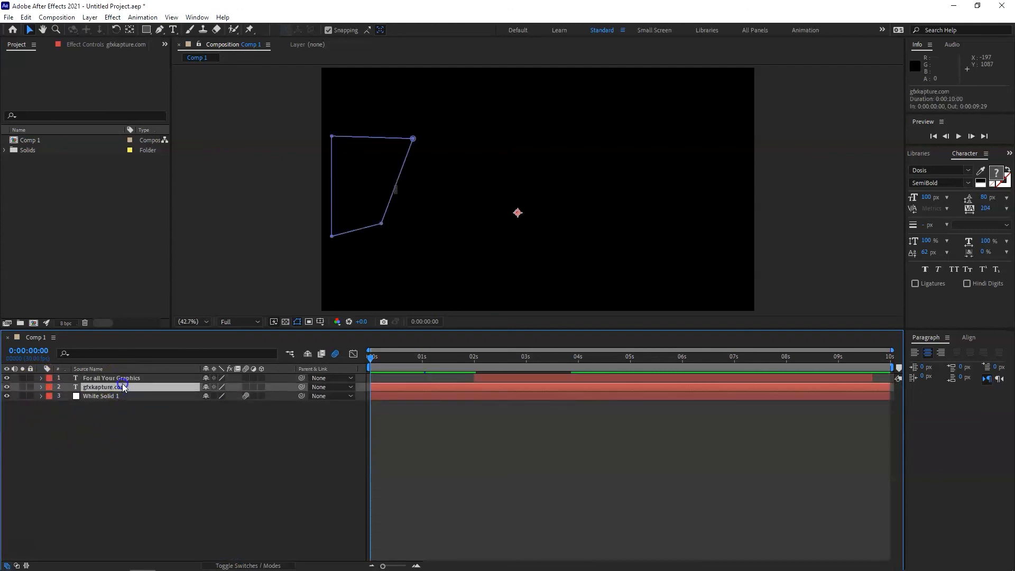
pyautogui.click(127, 379)
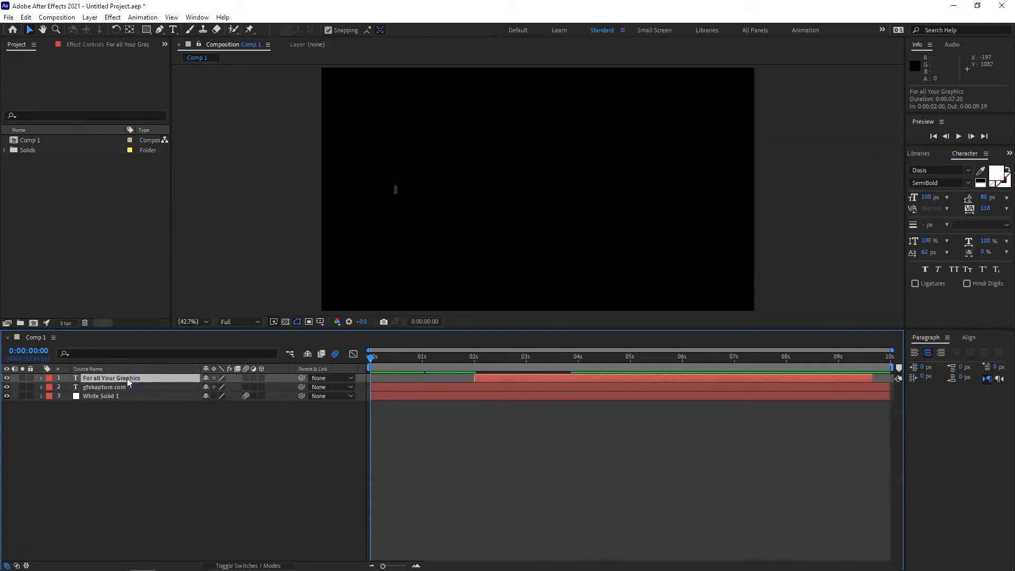
# Step: Enlarge the composition view and play the finished text reveal animation from 0:00:00:00, stopping after the second text is revealed
pyautogui.moveTo(340, 331); pyautogui.dragTo(340, 443)
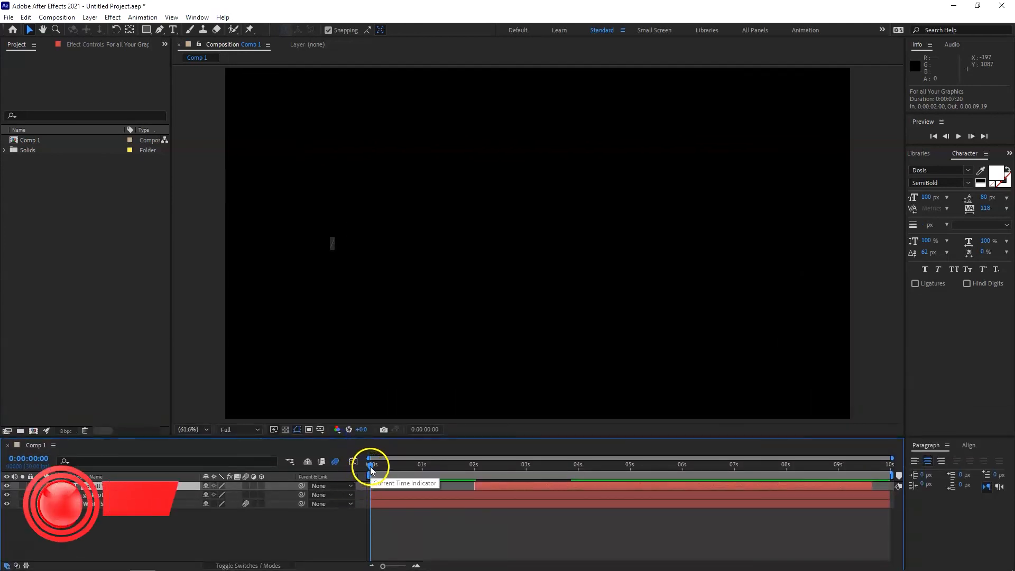
pyautogui.press('space')
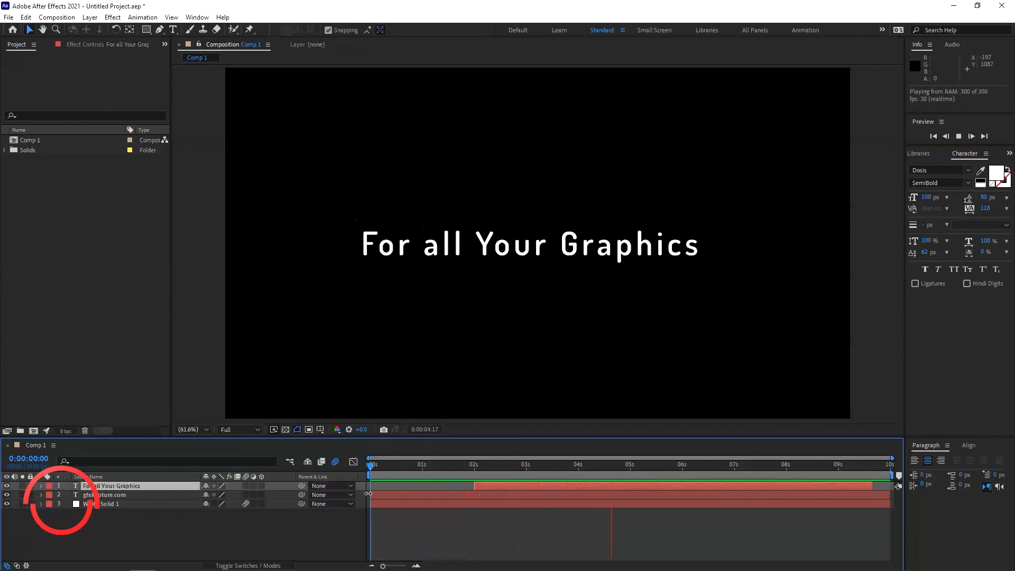
pyautogui.press('space')
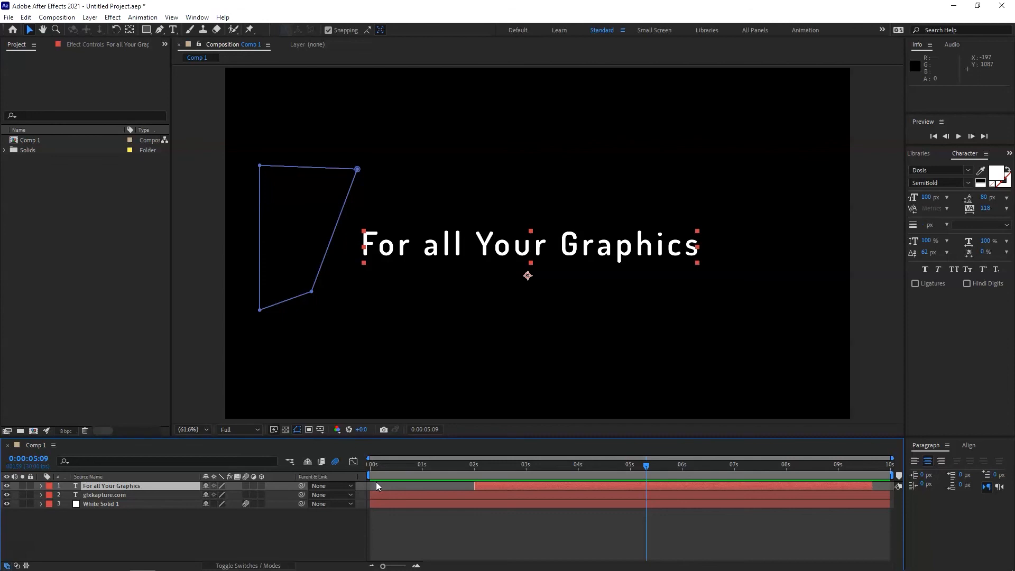
pyautogui.click(369, 482)
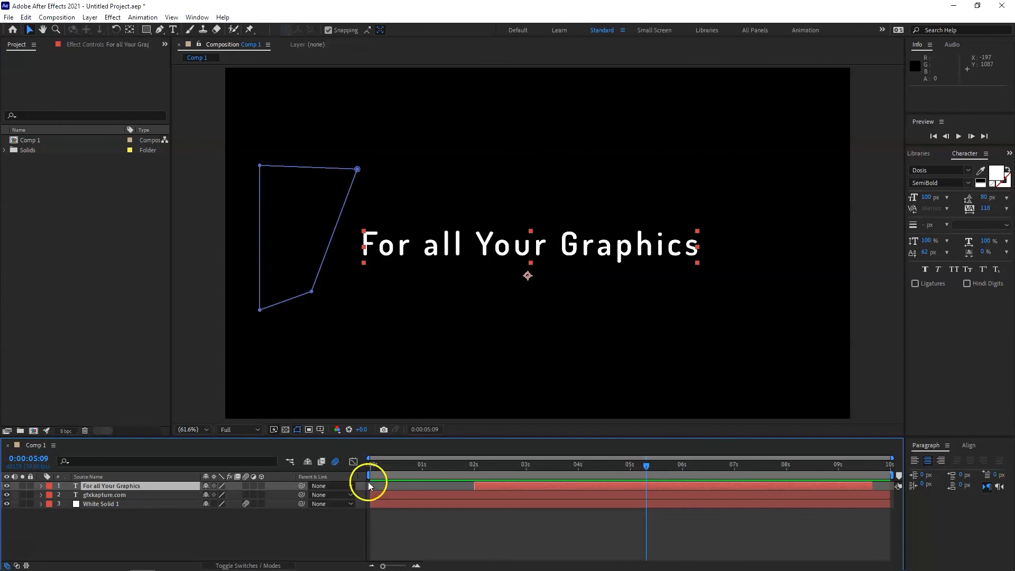